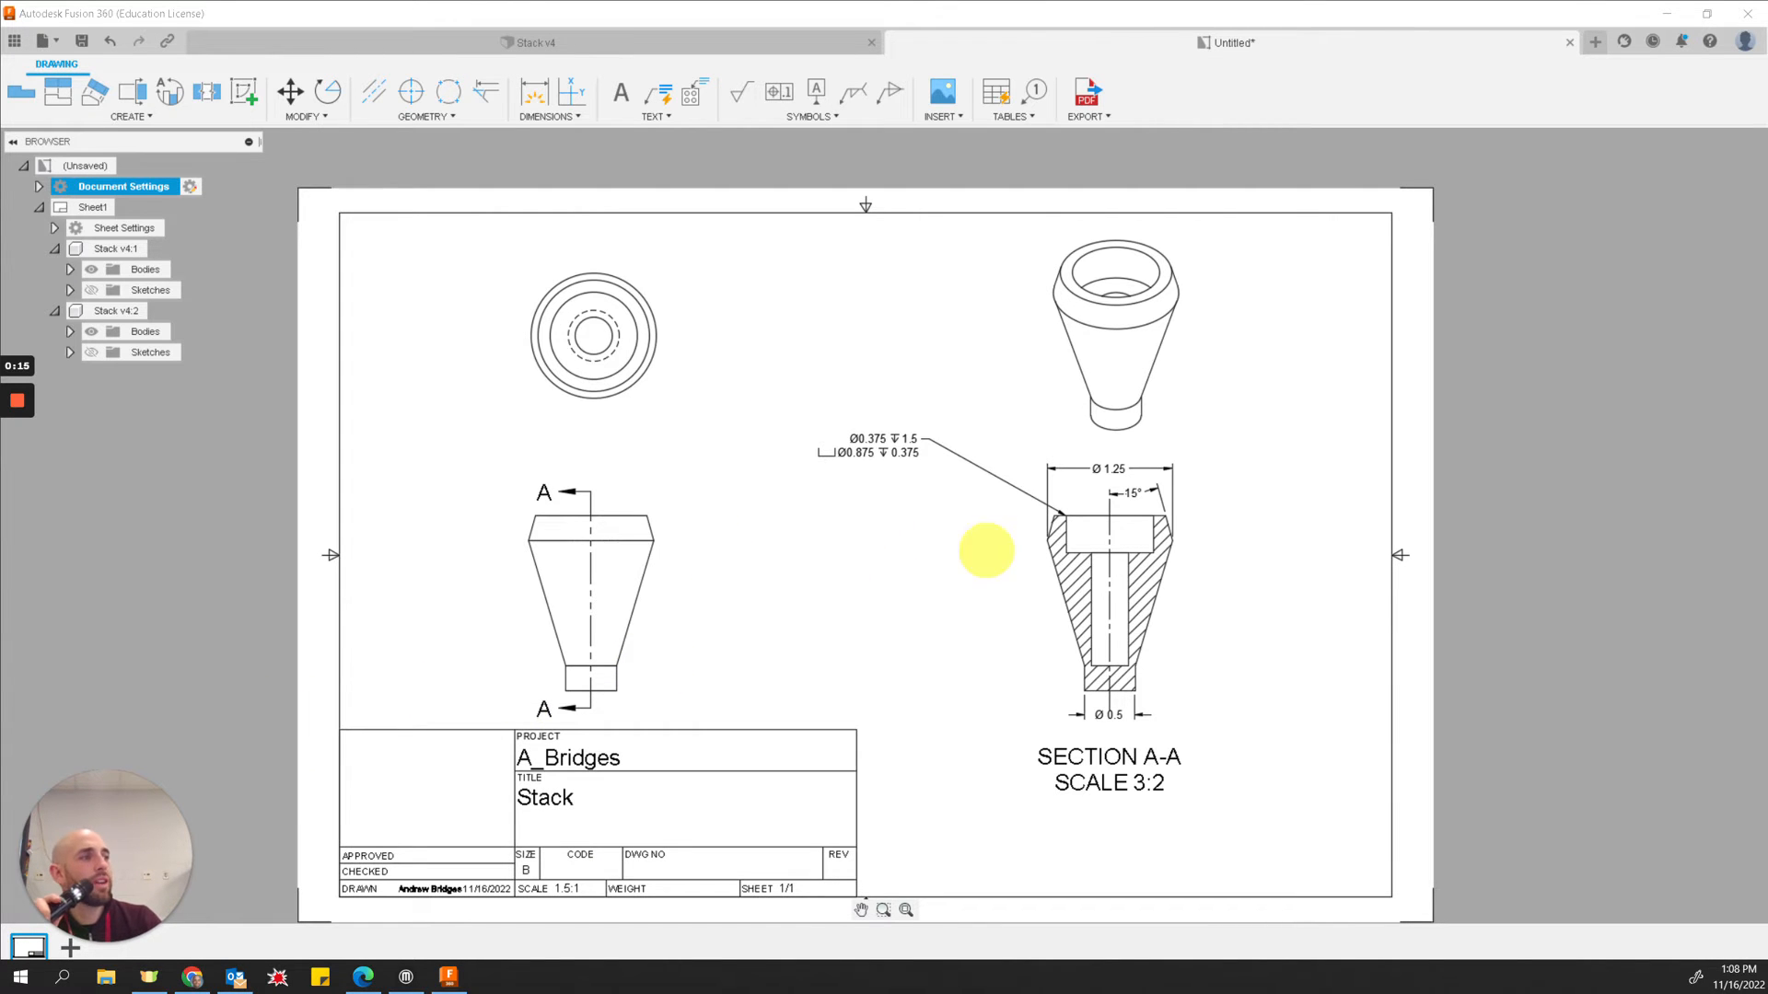
Step: Examine the views, section and annotations of the finished example drawing of the Stack part
scroll(764, 443, down, 2)
scroll(750, 462, up, 2)
scroll(774, 461, up, 2)
scroll(798, 461, down, 2)
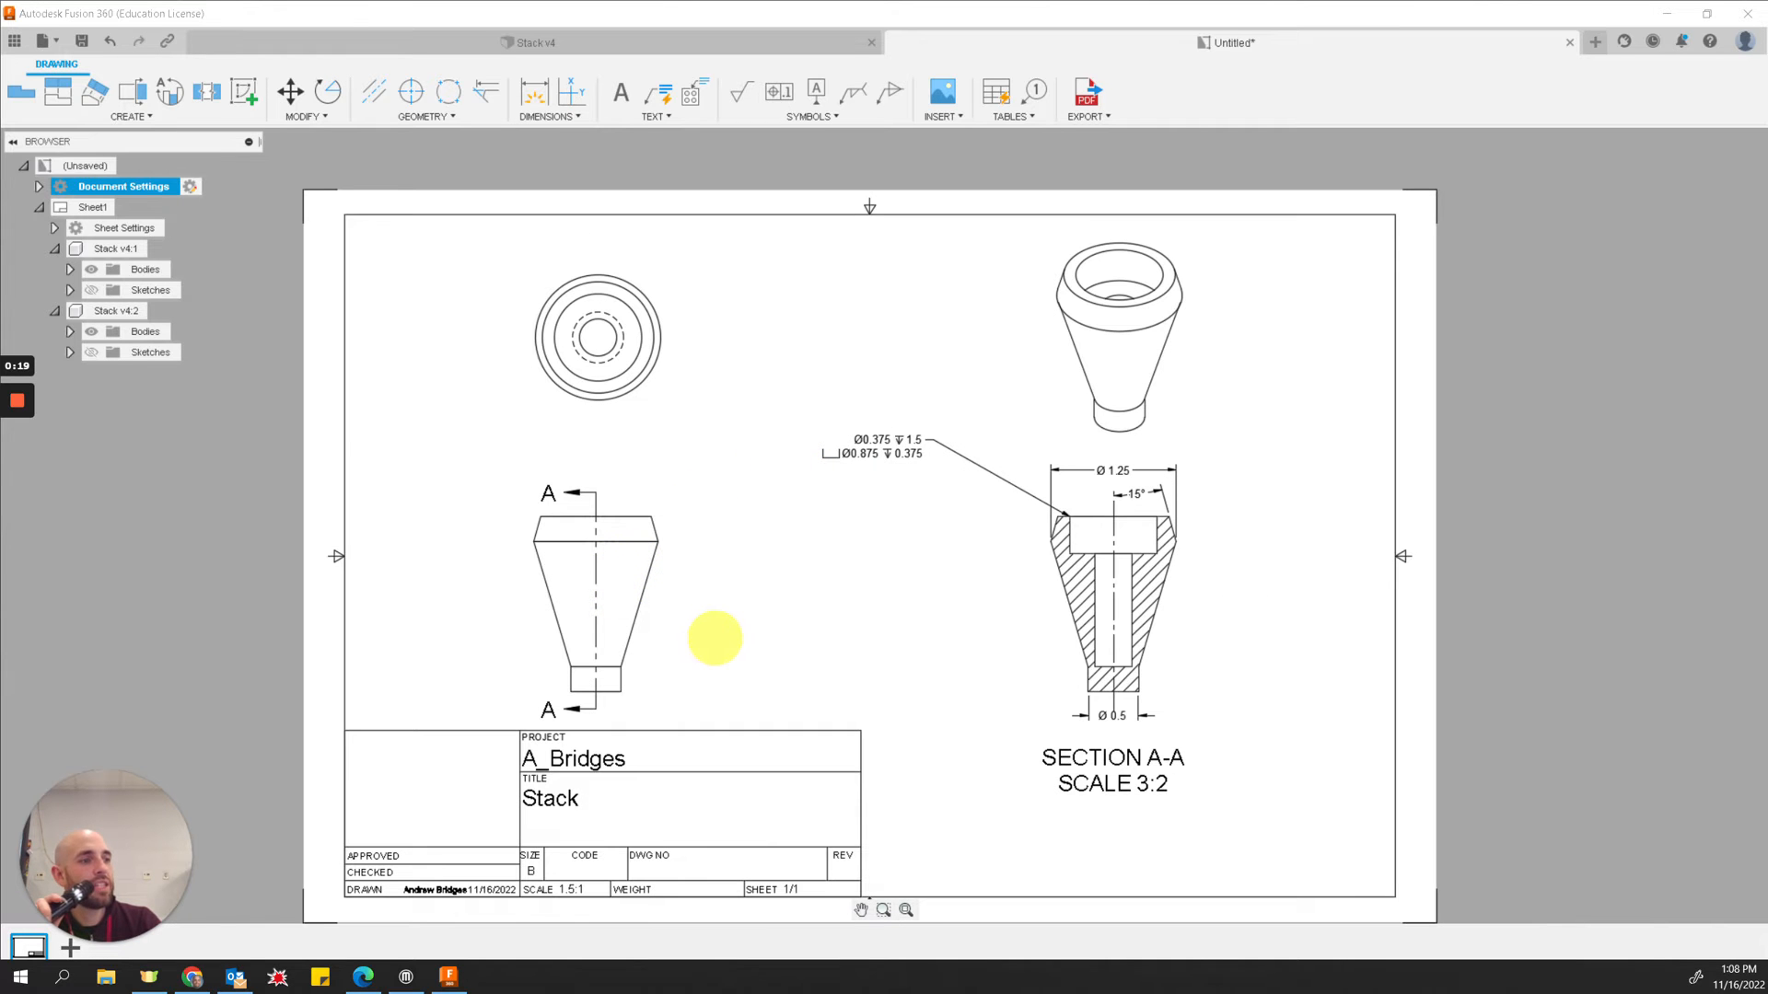
click(621, 589)
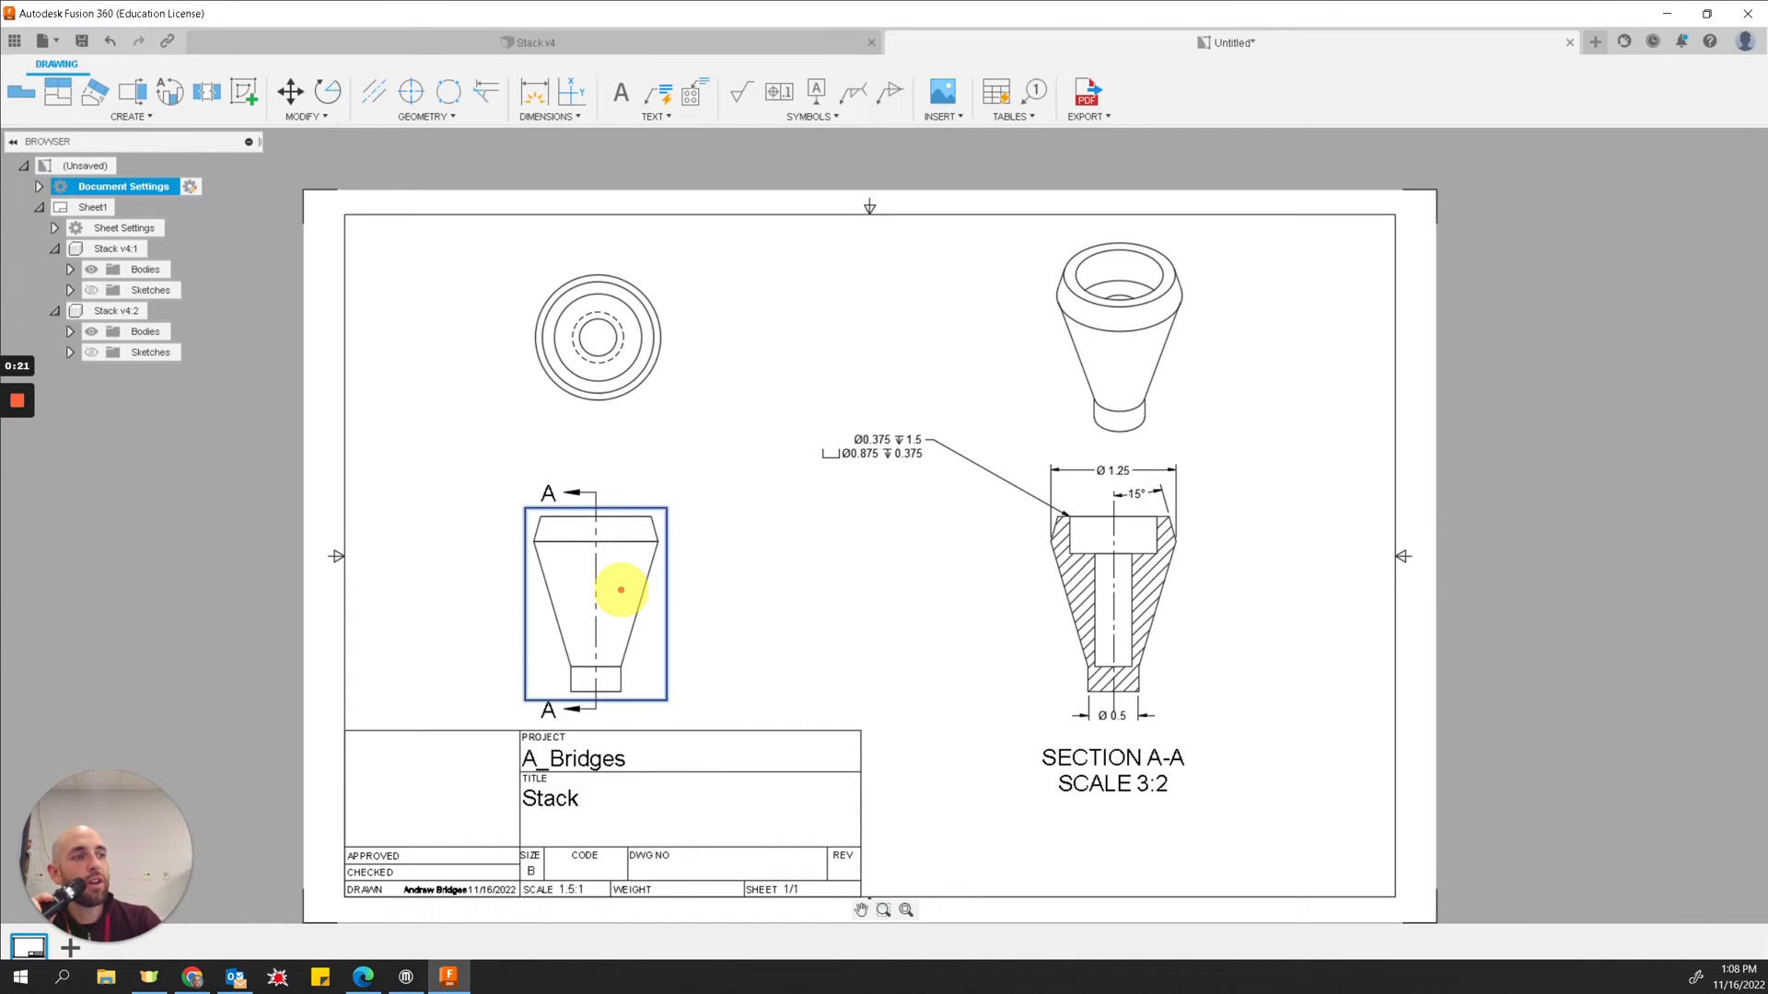
click(586, 376)
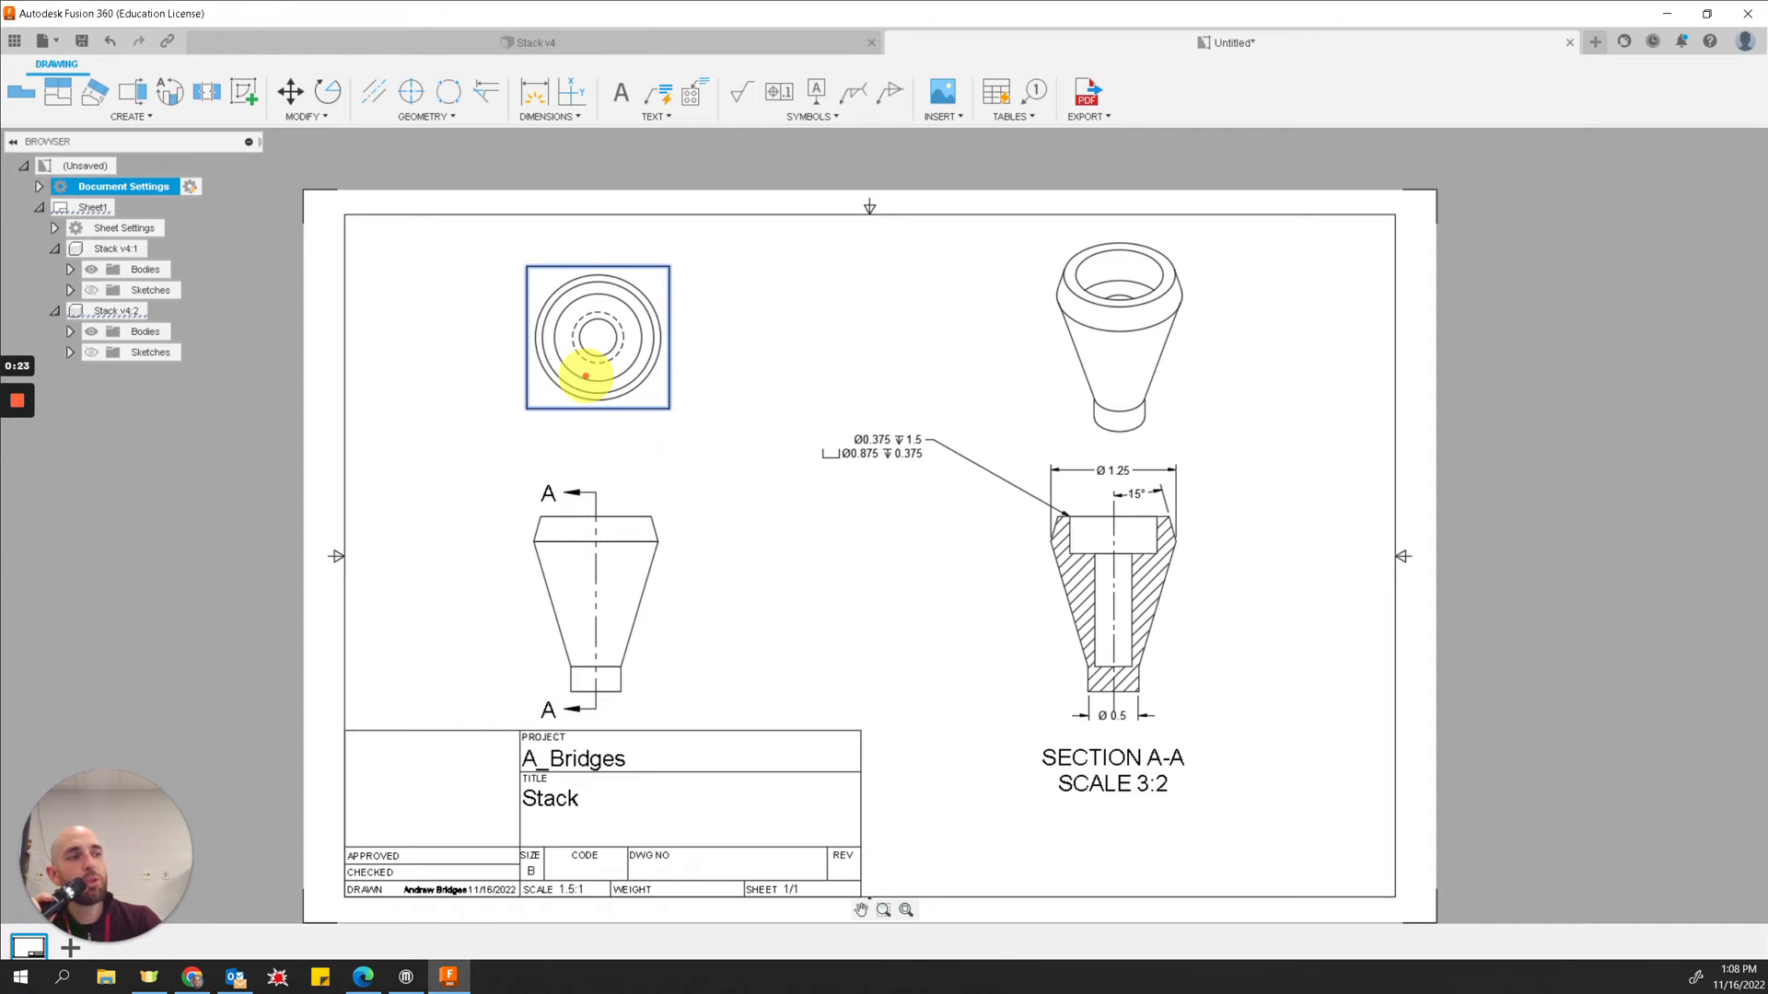
click(1085, 377)
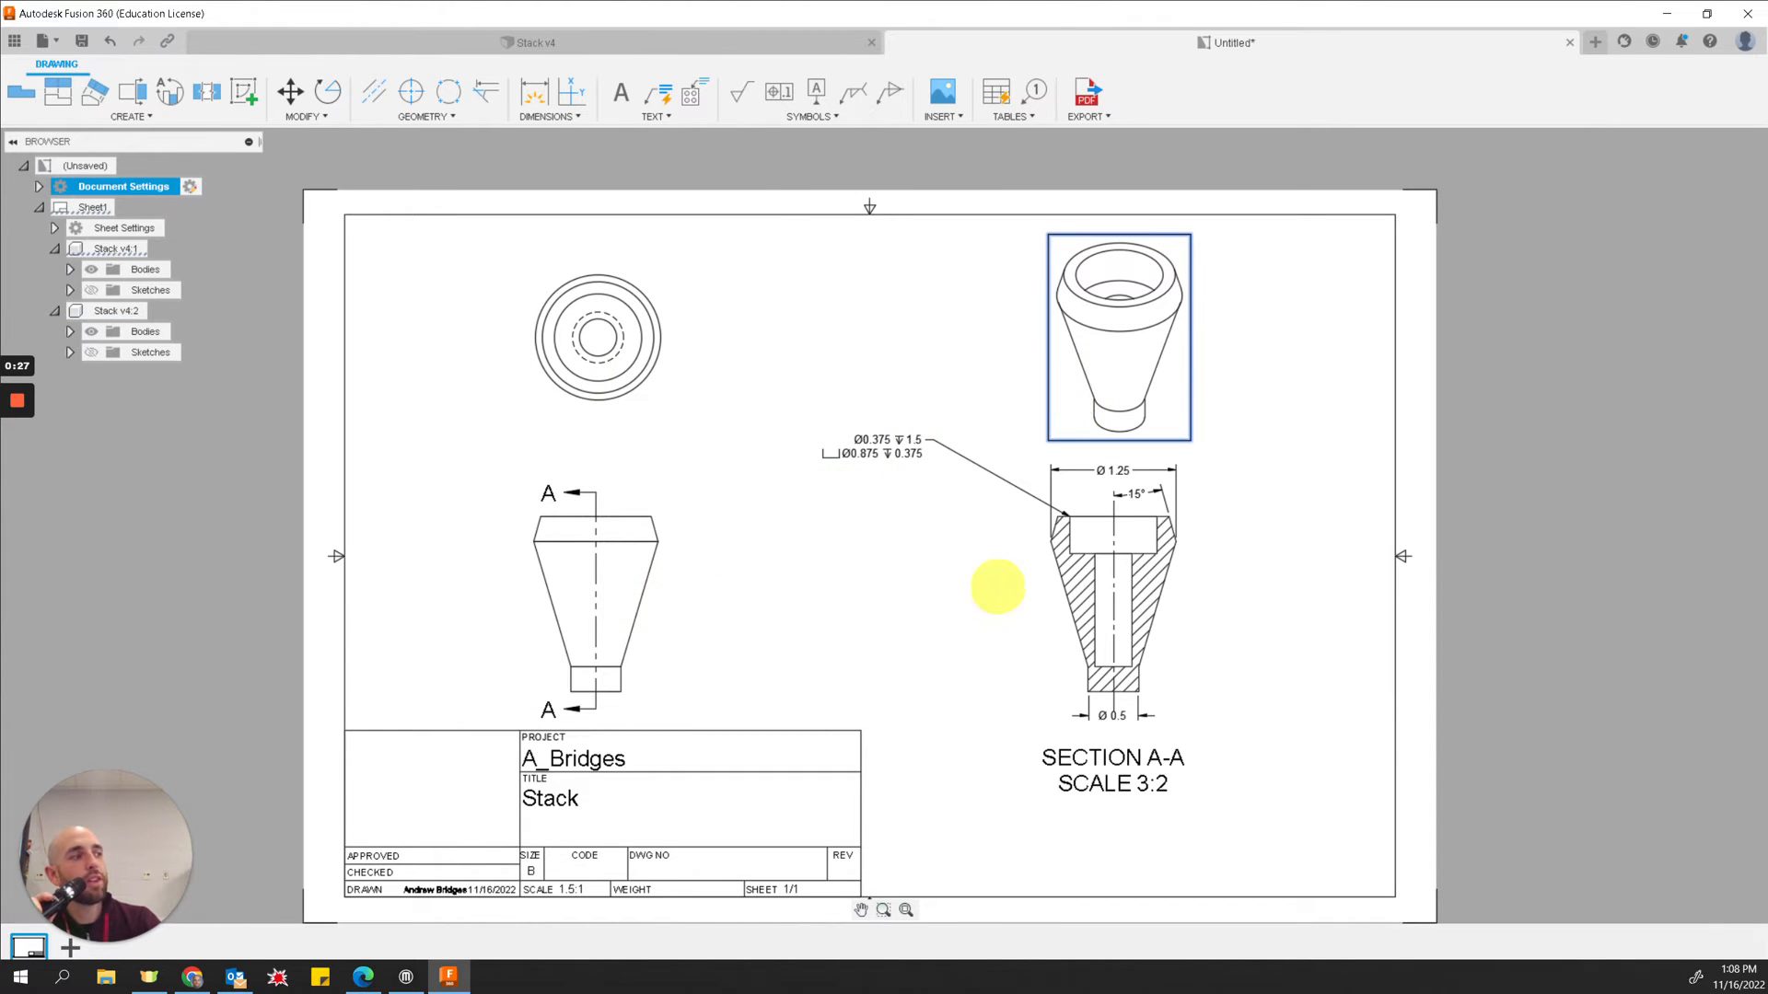
click(1051, 584)
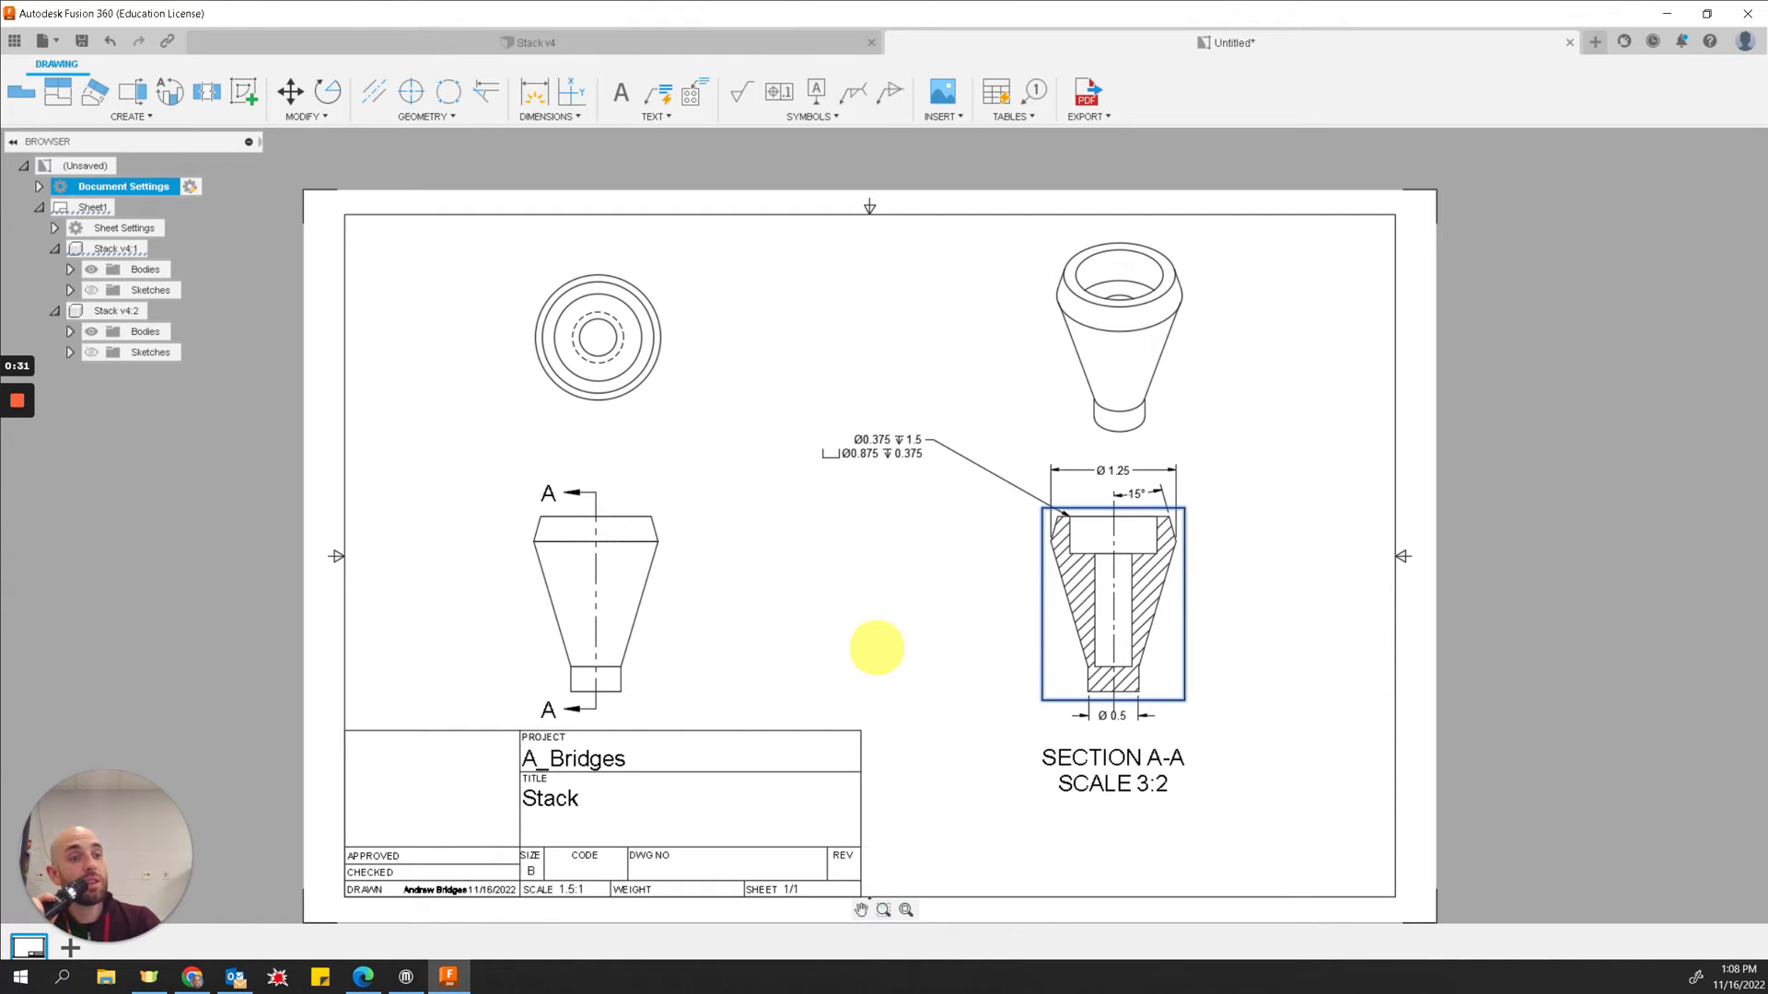
click(592, 583)
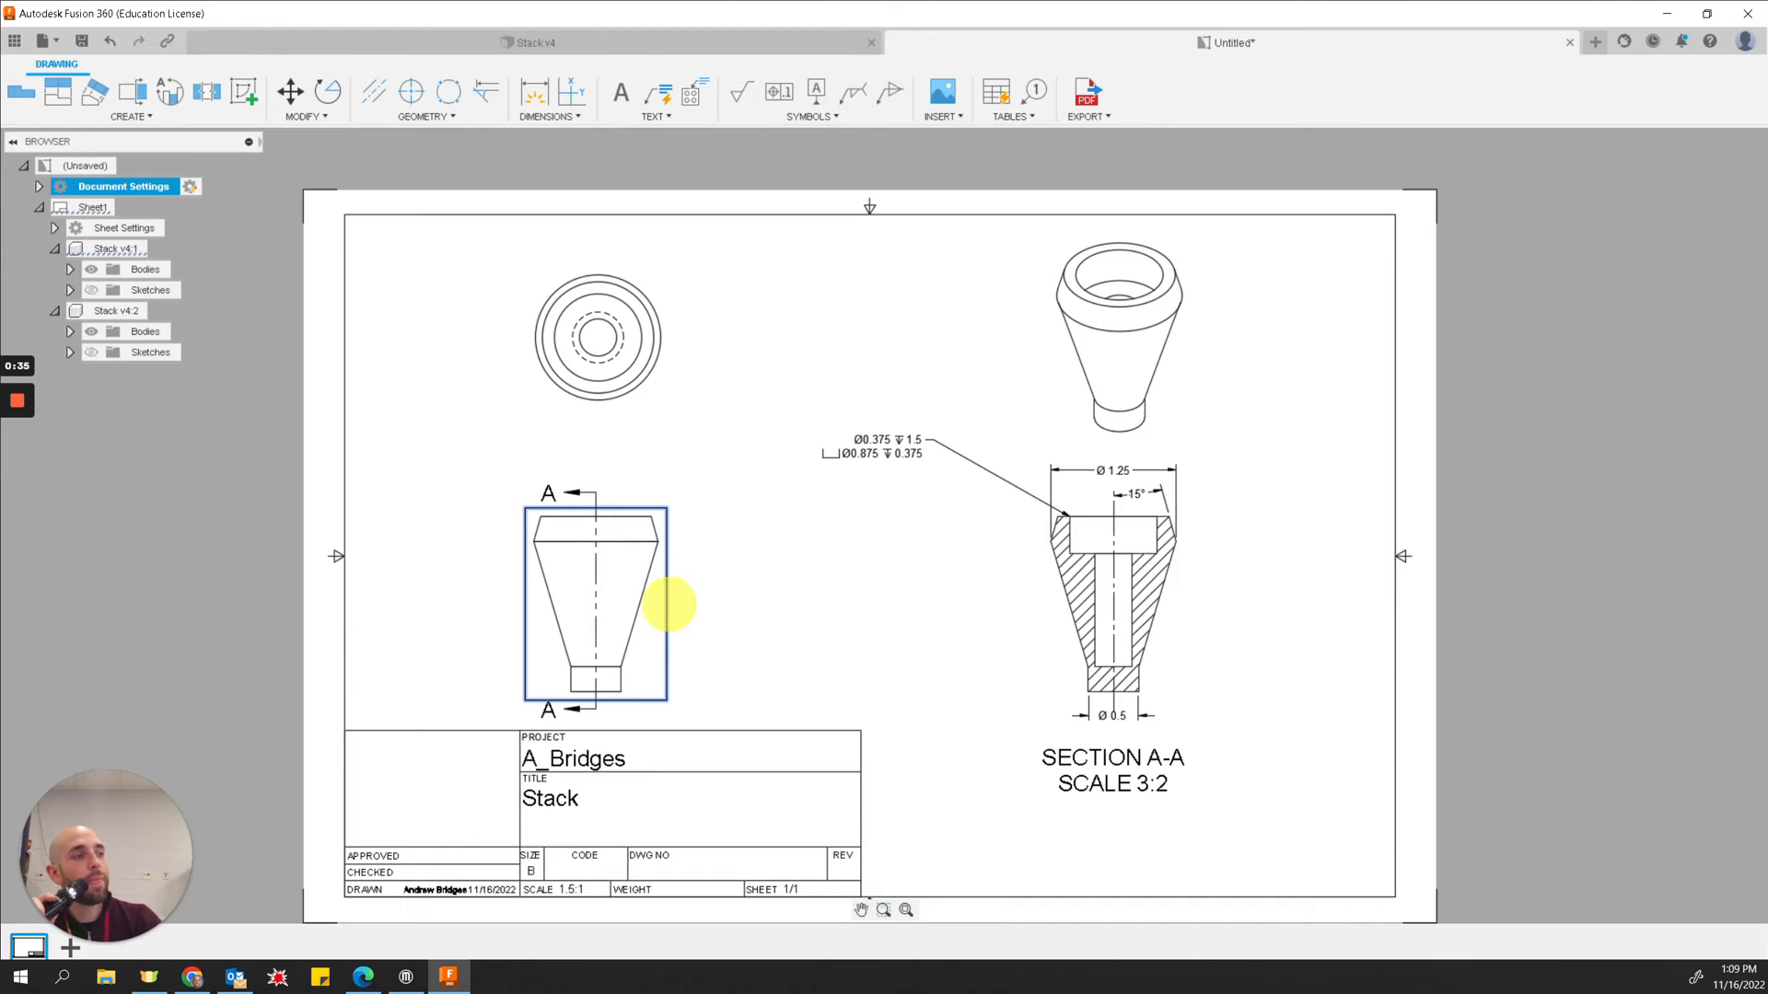
click(1056, 600)
click(1063, 792)
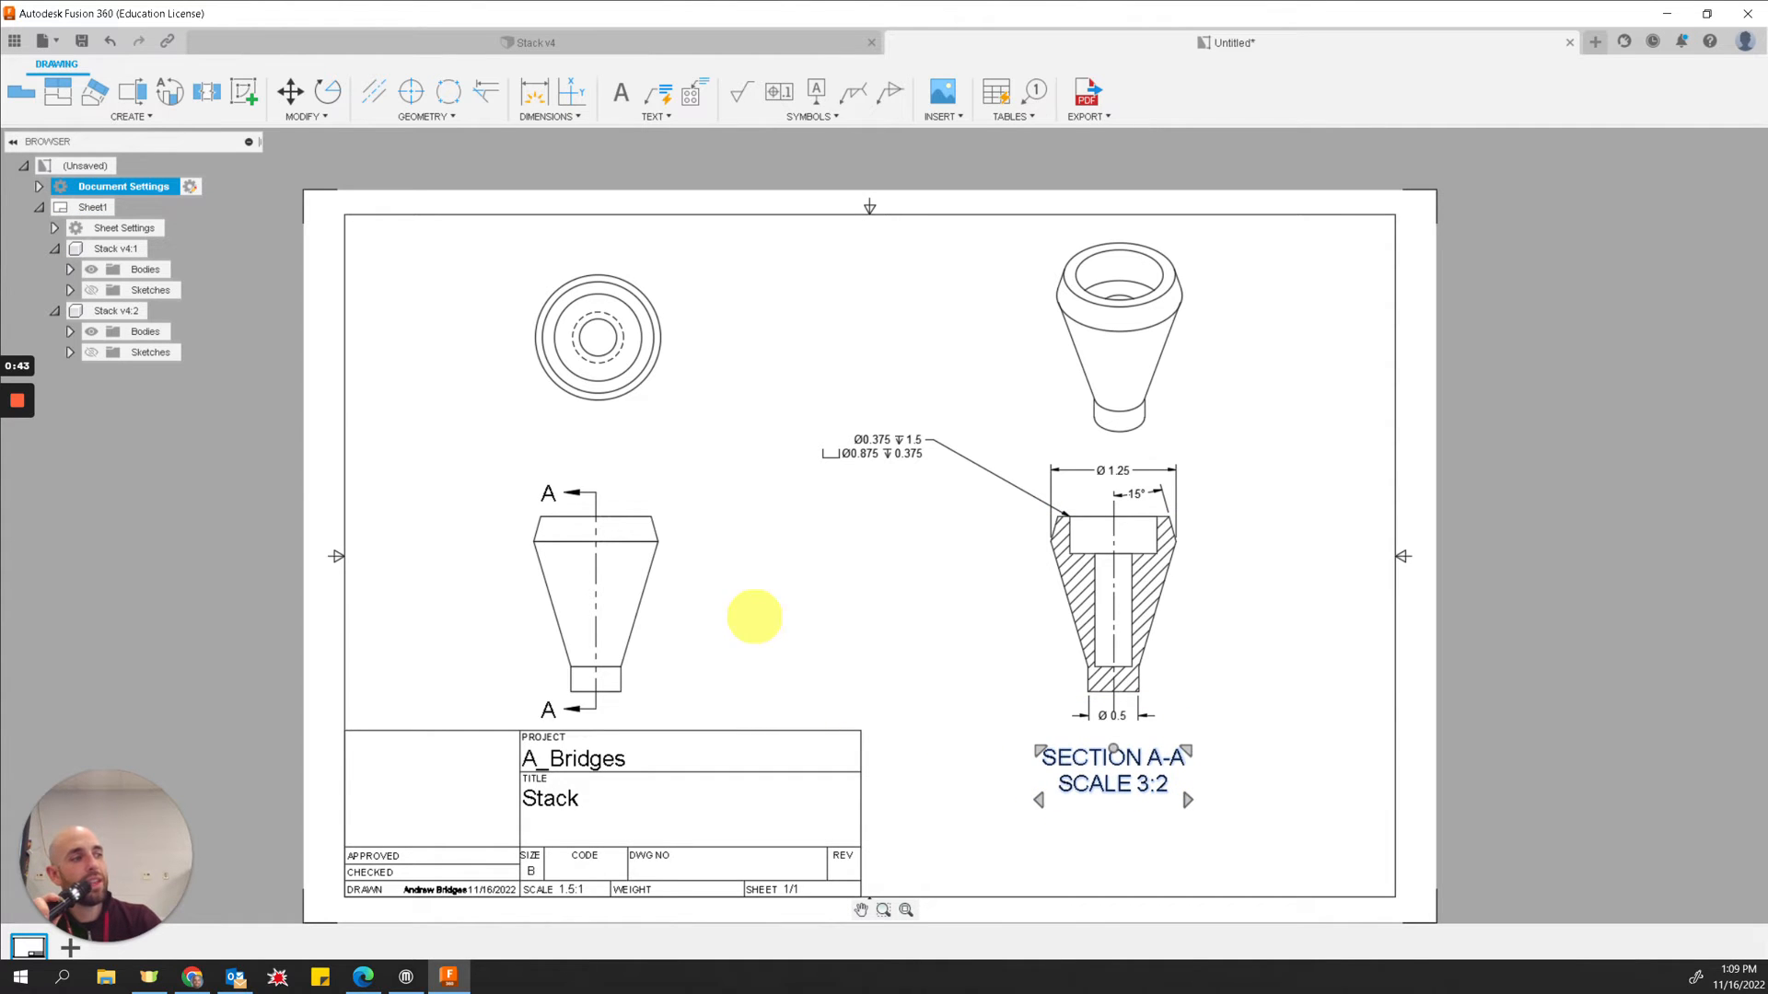
click(774, 630)
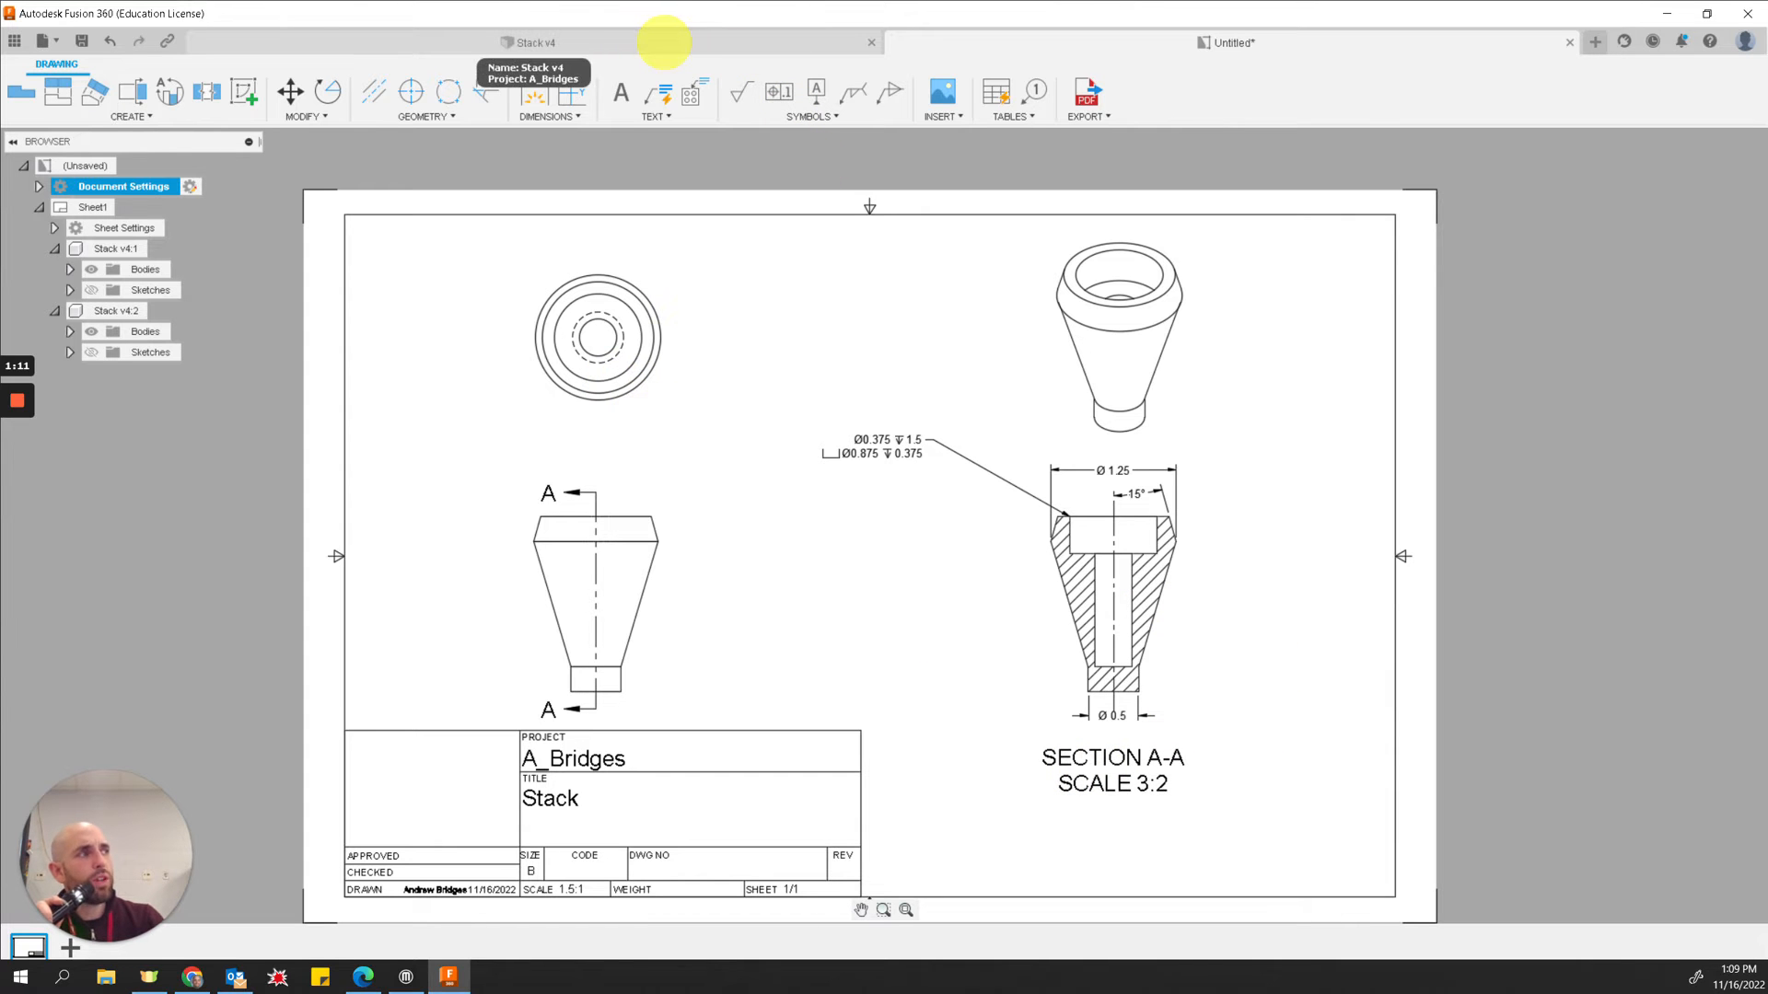
Step: Create a new drawing from the Stack v4 design using ASME standard, inches and a B (17in x 11in) sheet
click(664, 43)
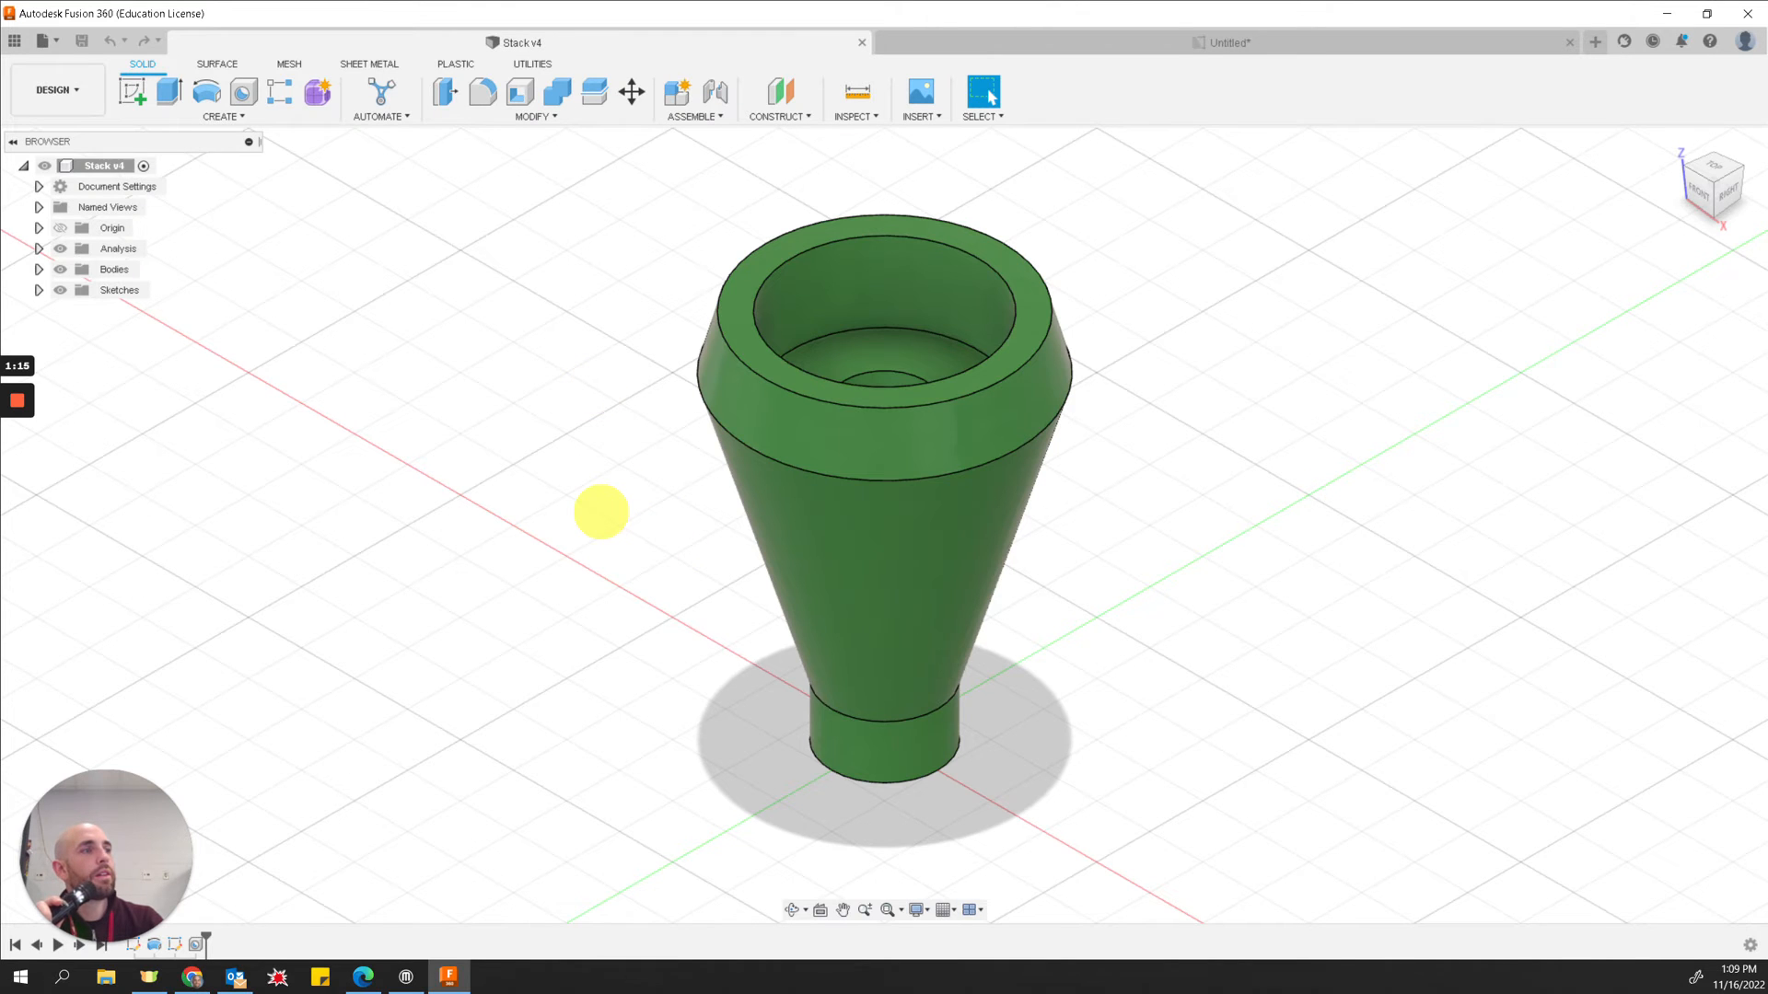
scroll(601, 511, down, 2)
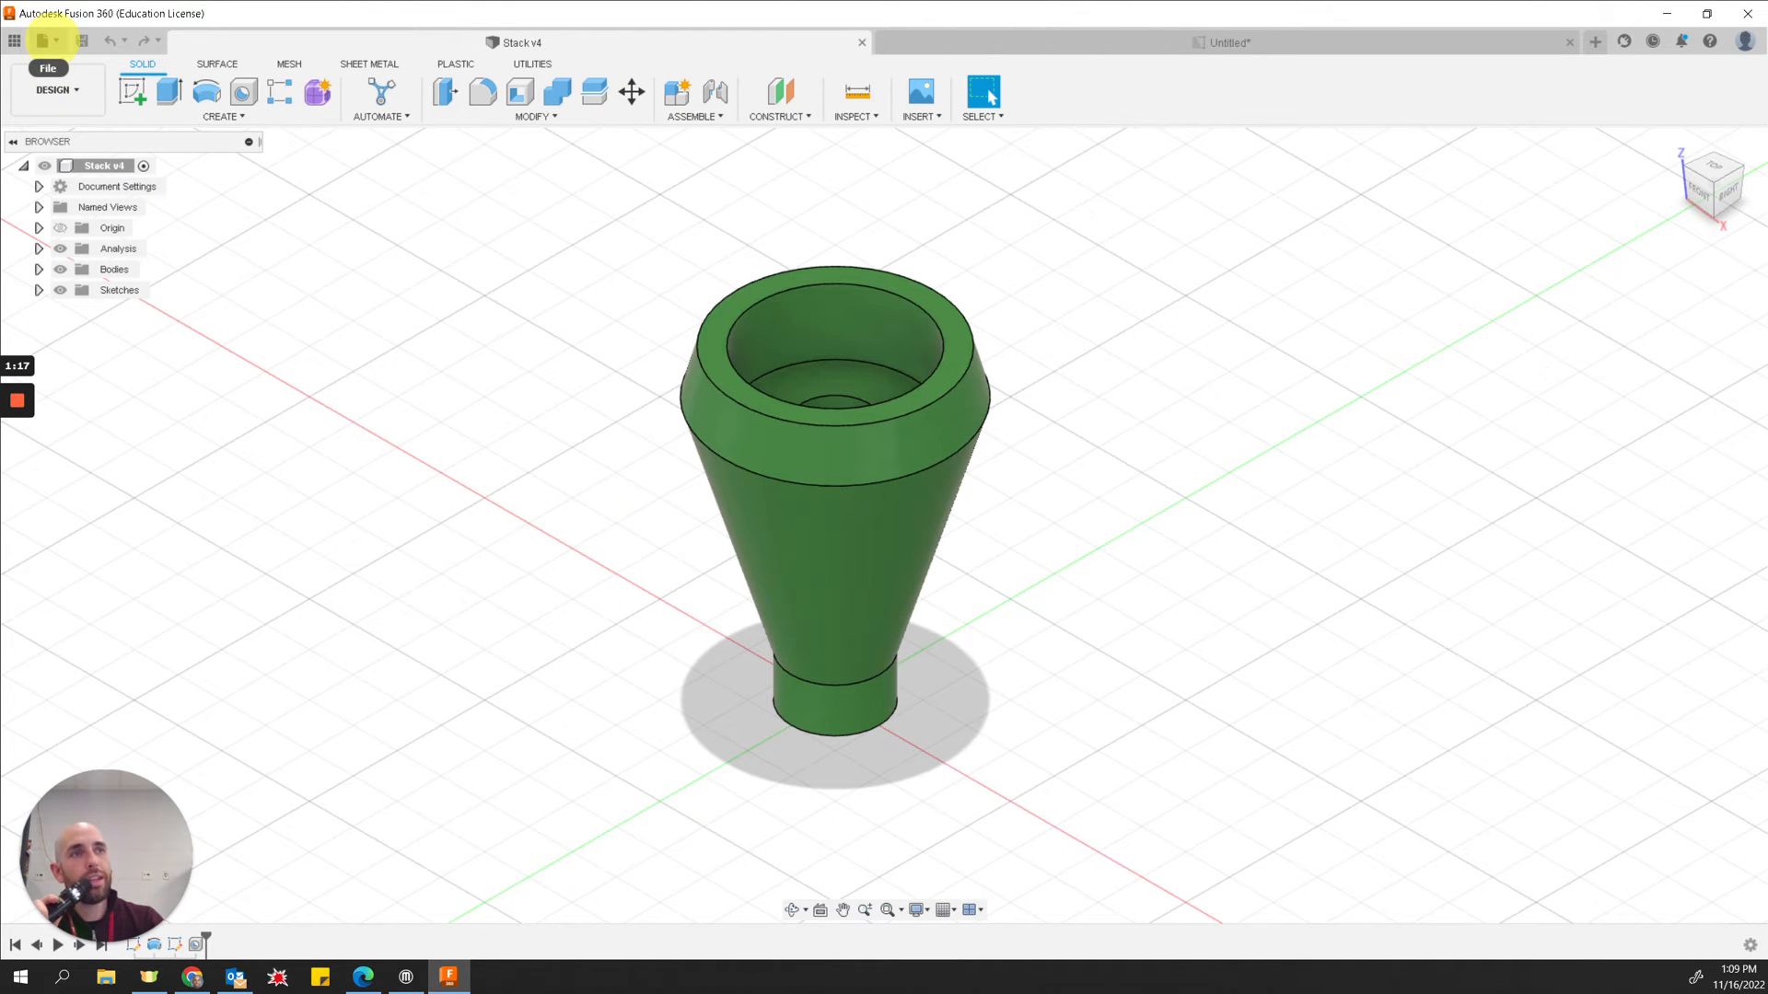
click(42, 41)
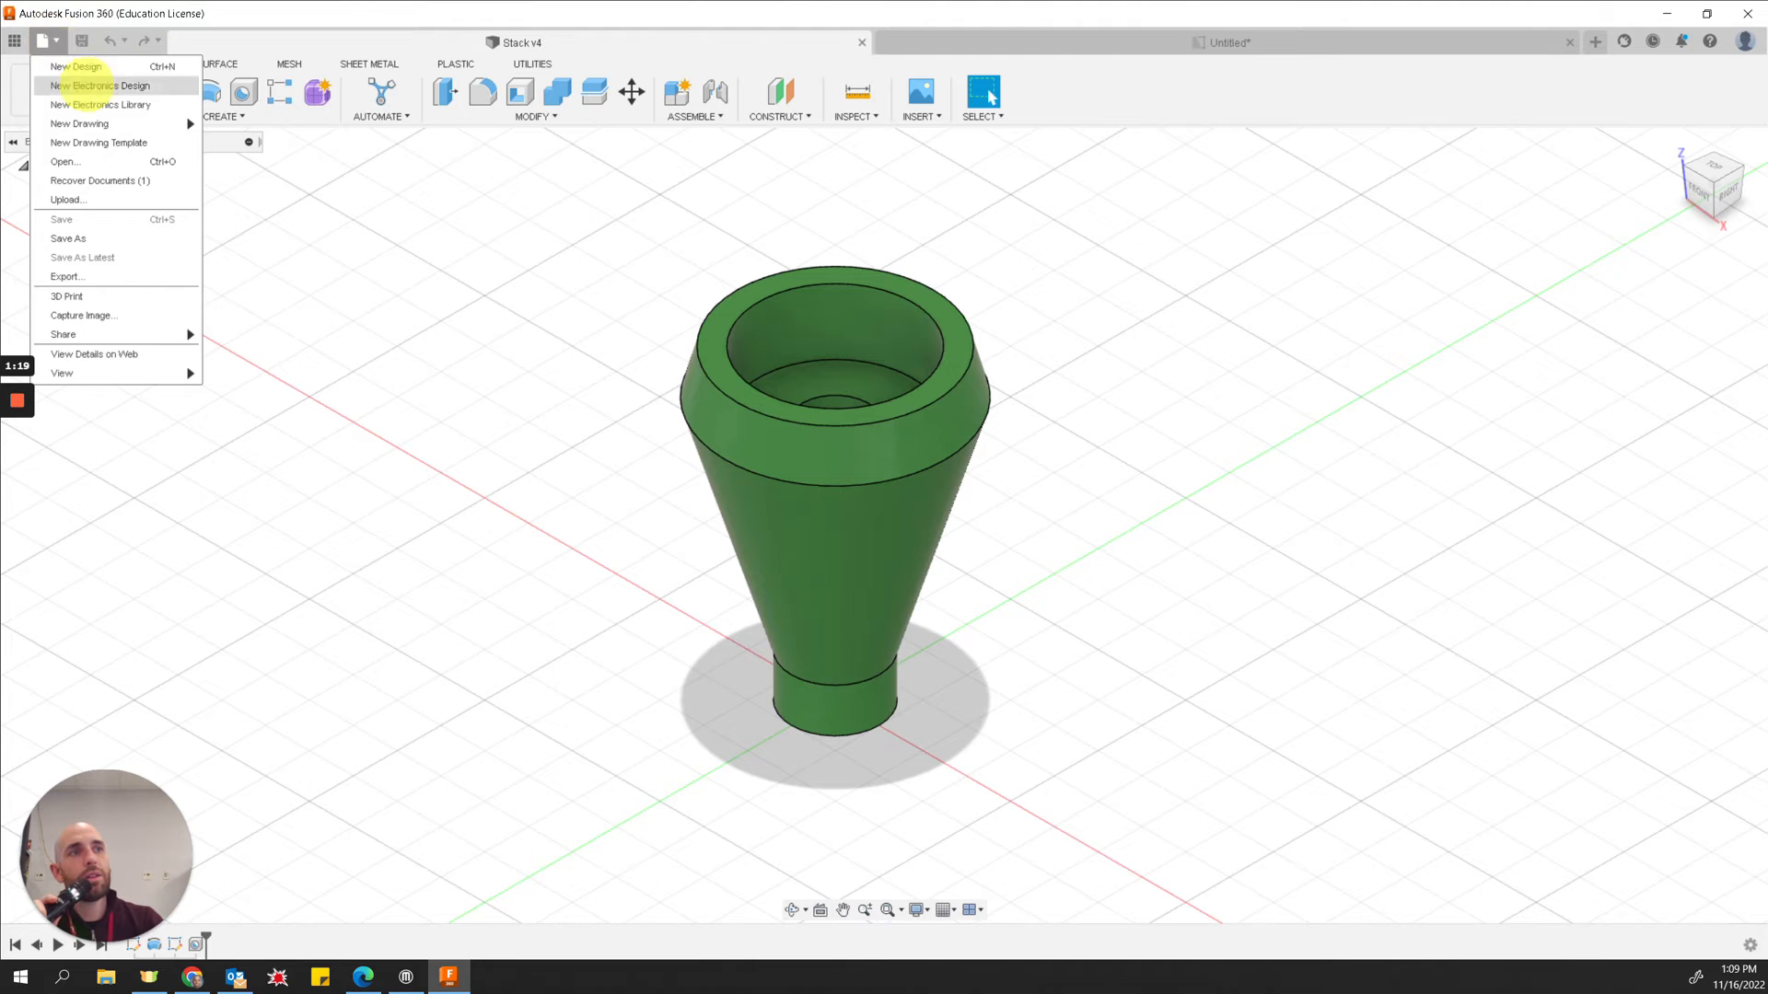
mouse_move(115, 123)
click(238, 123)
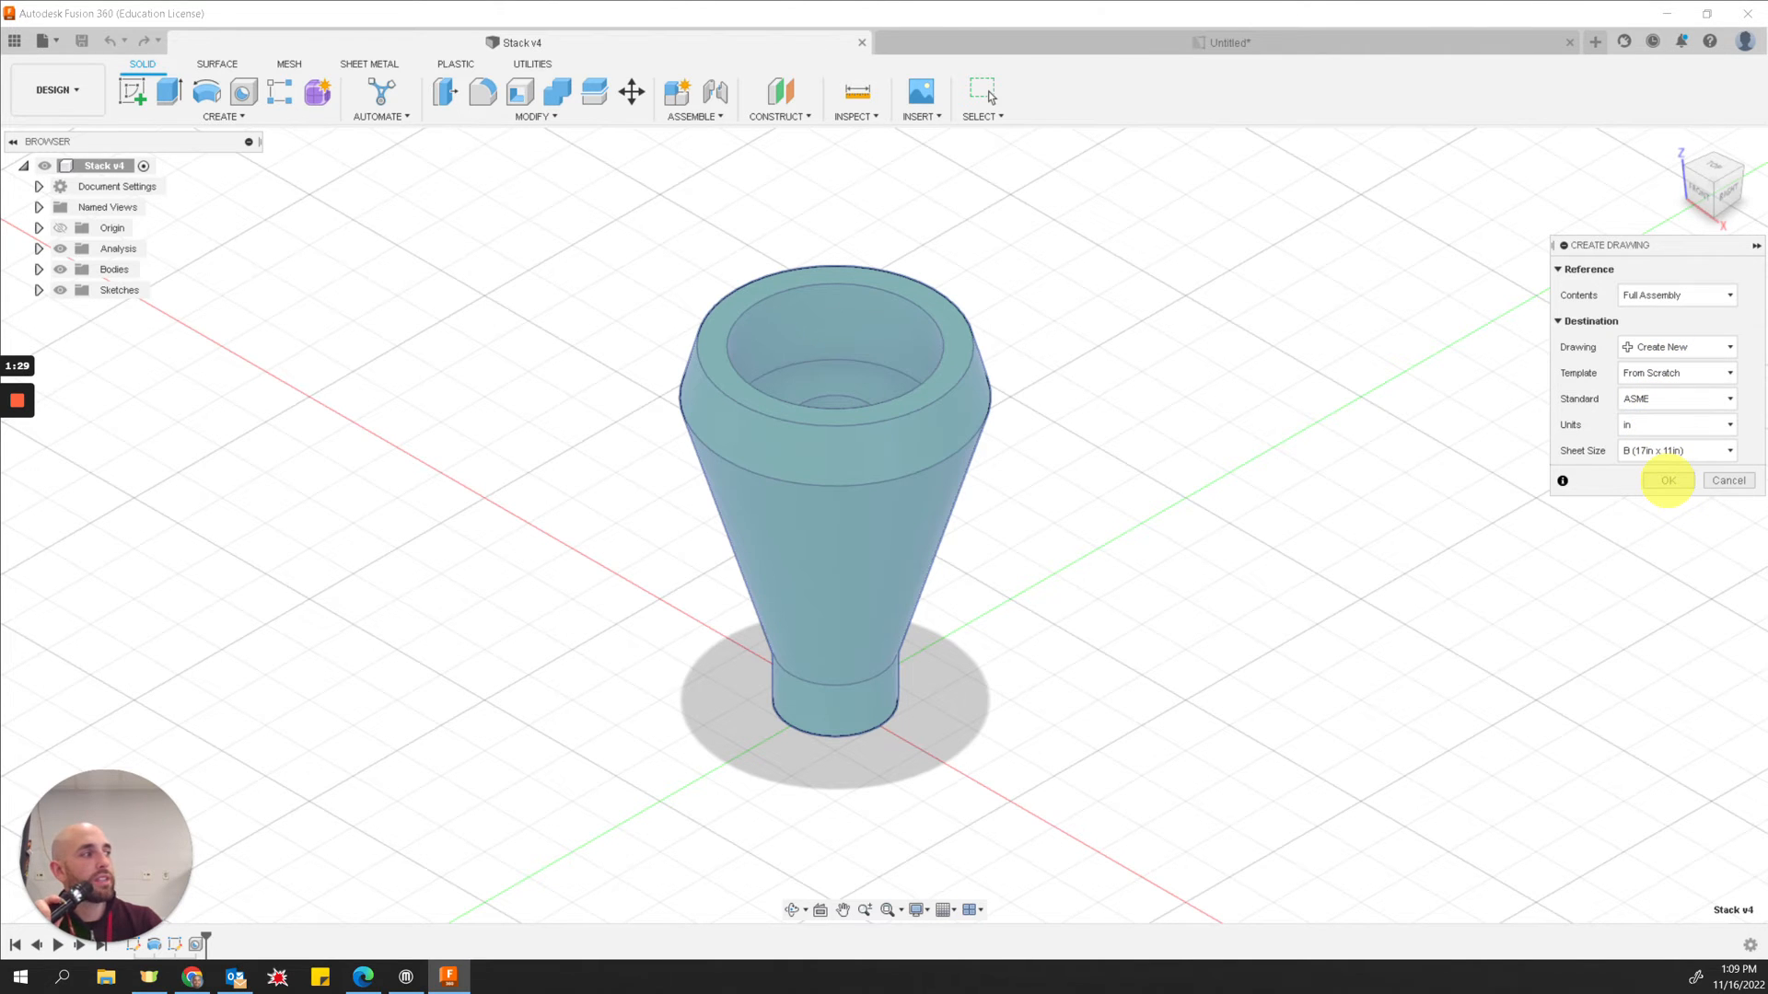
click(1667, 480)
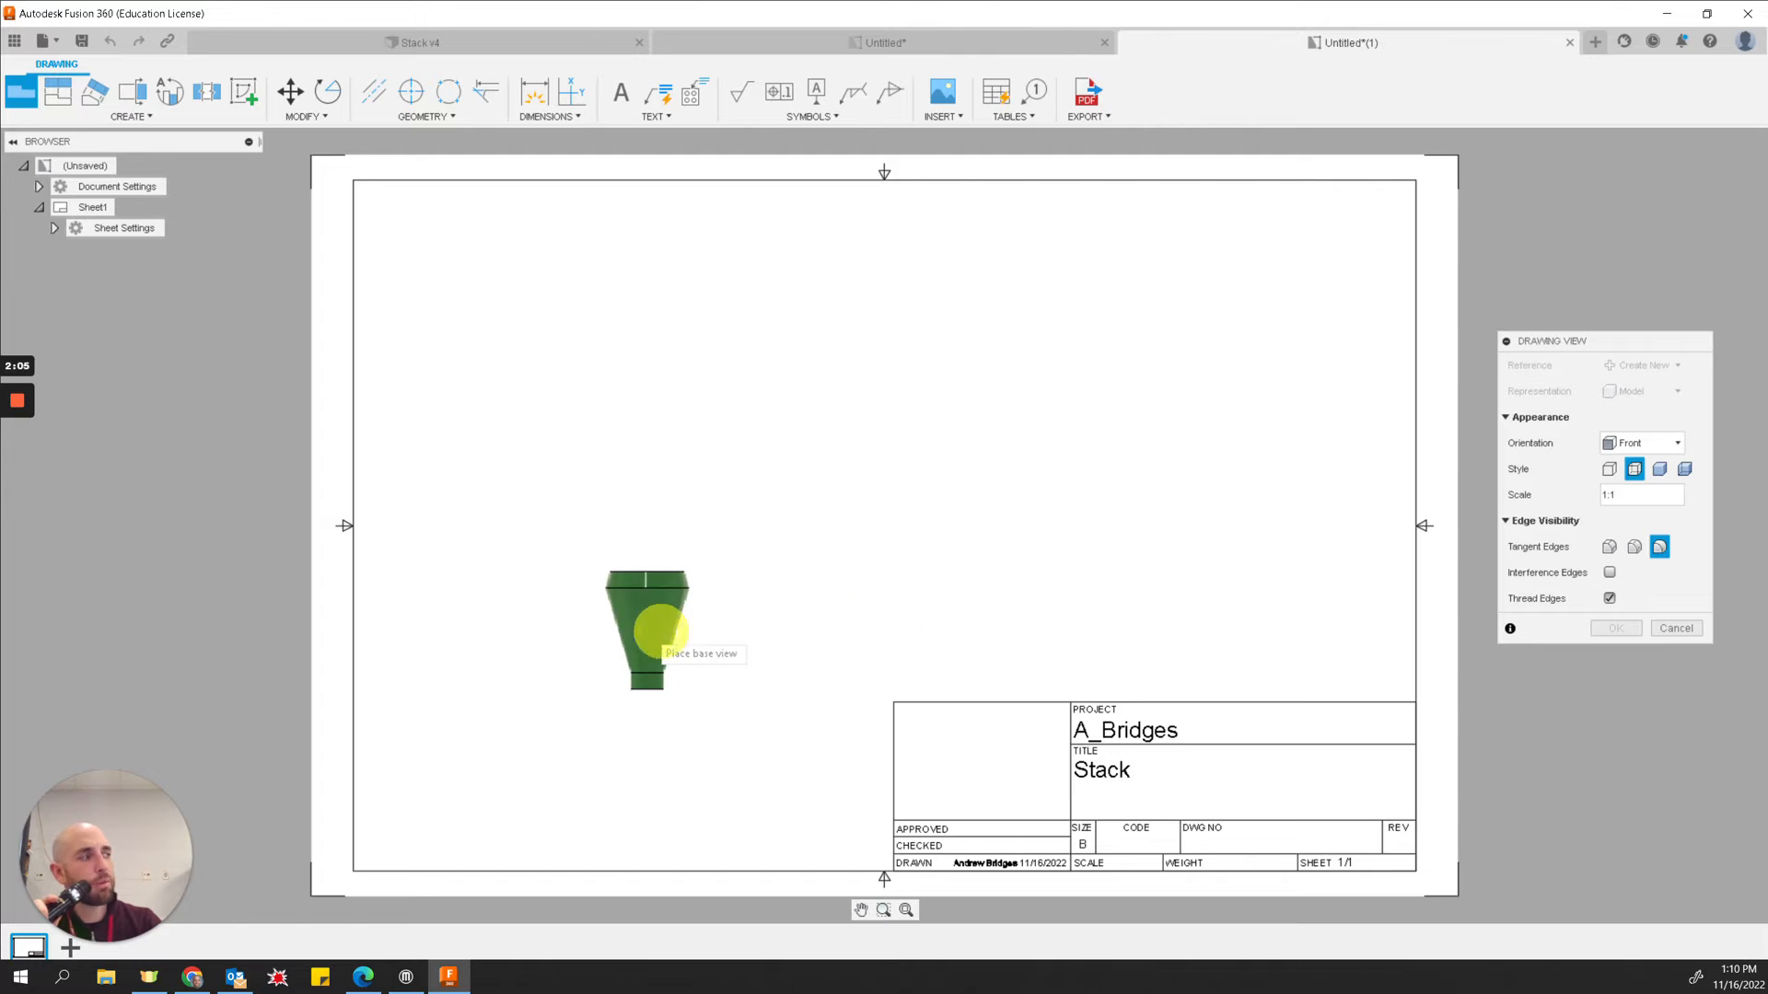
click(1608, 497)
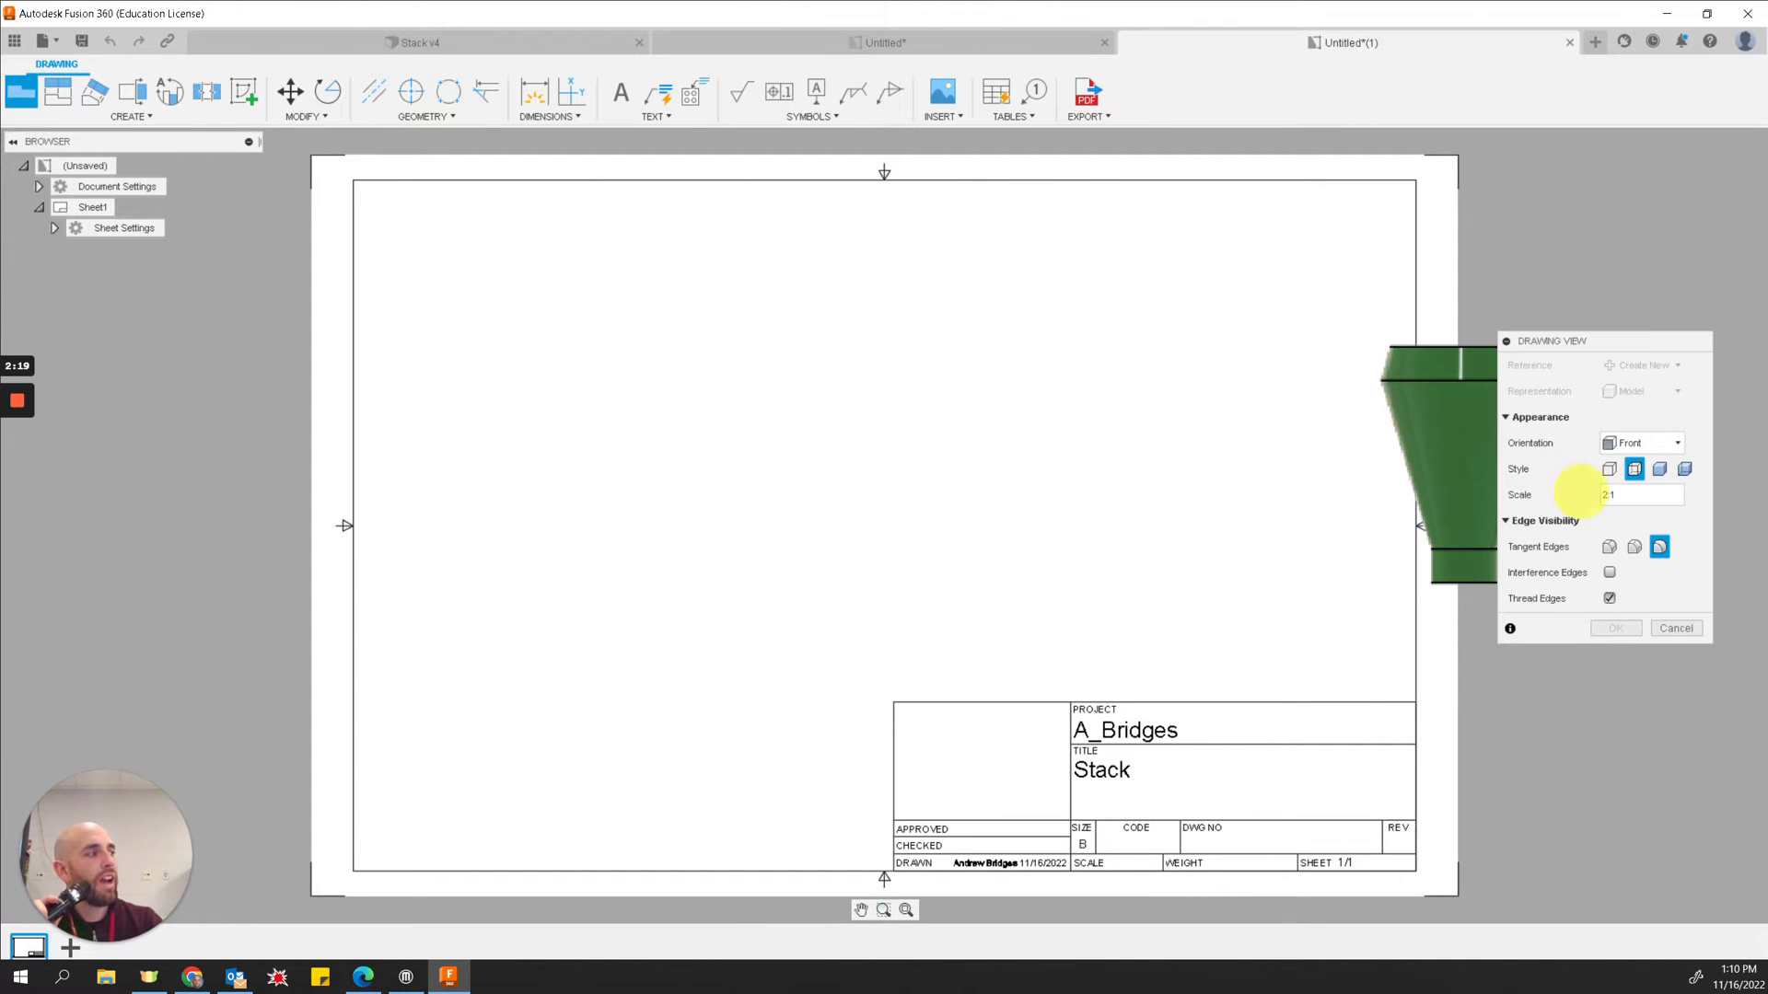
click(1604, 495)
double_click(1604, 496)
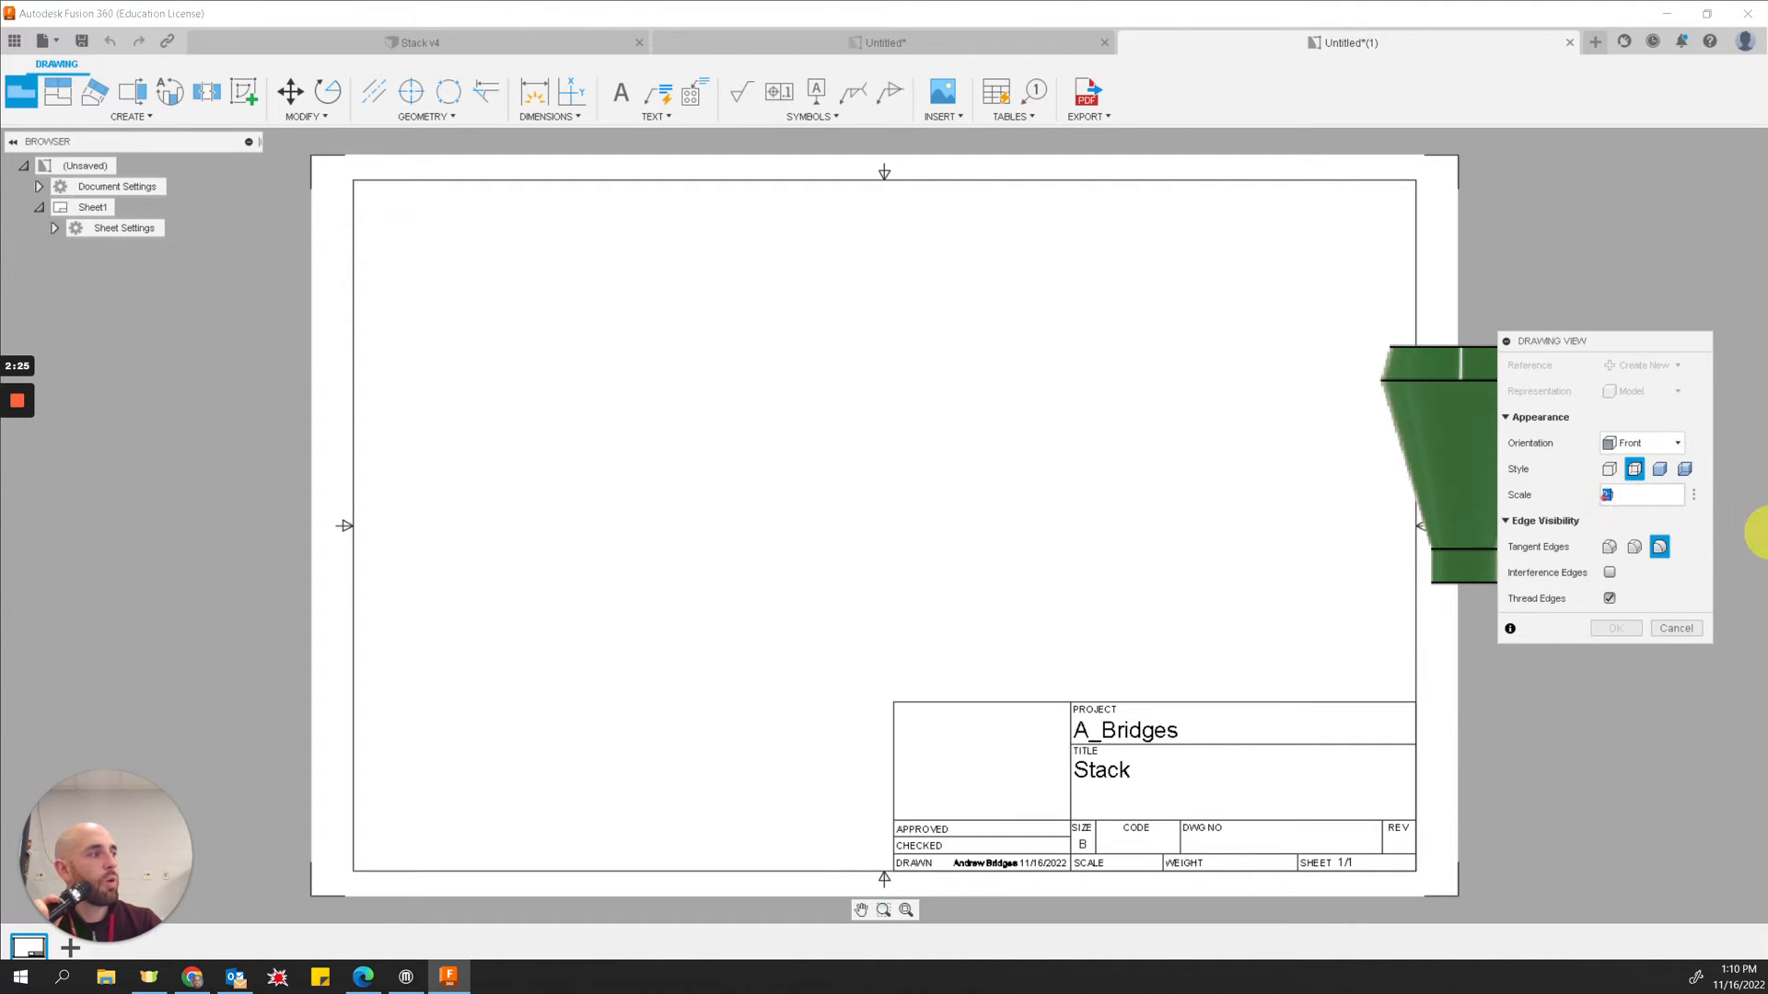
click(1653, 495)
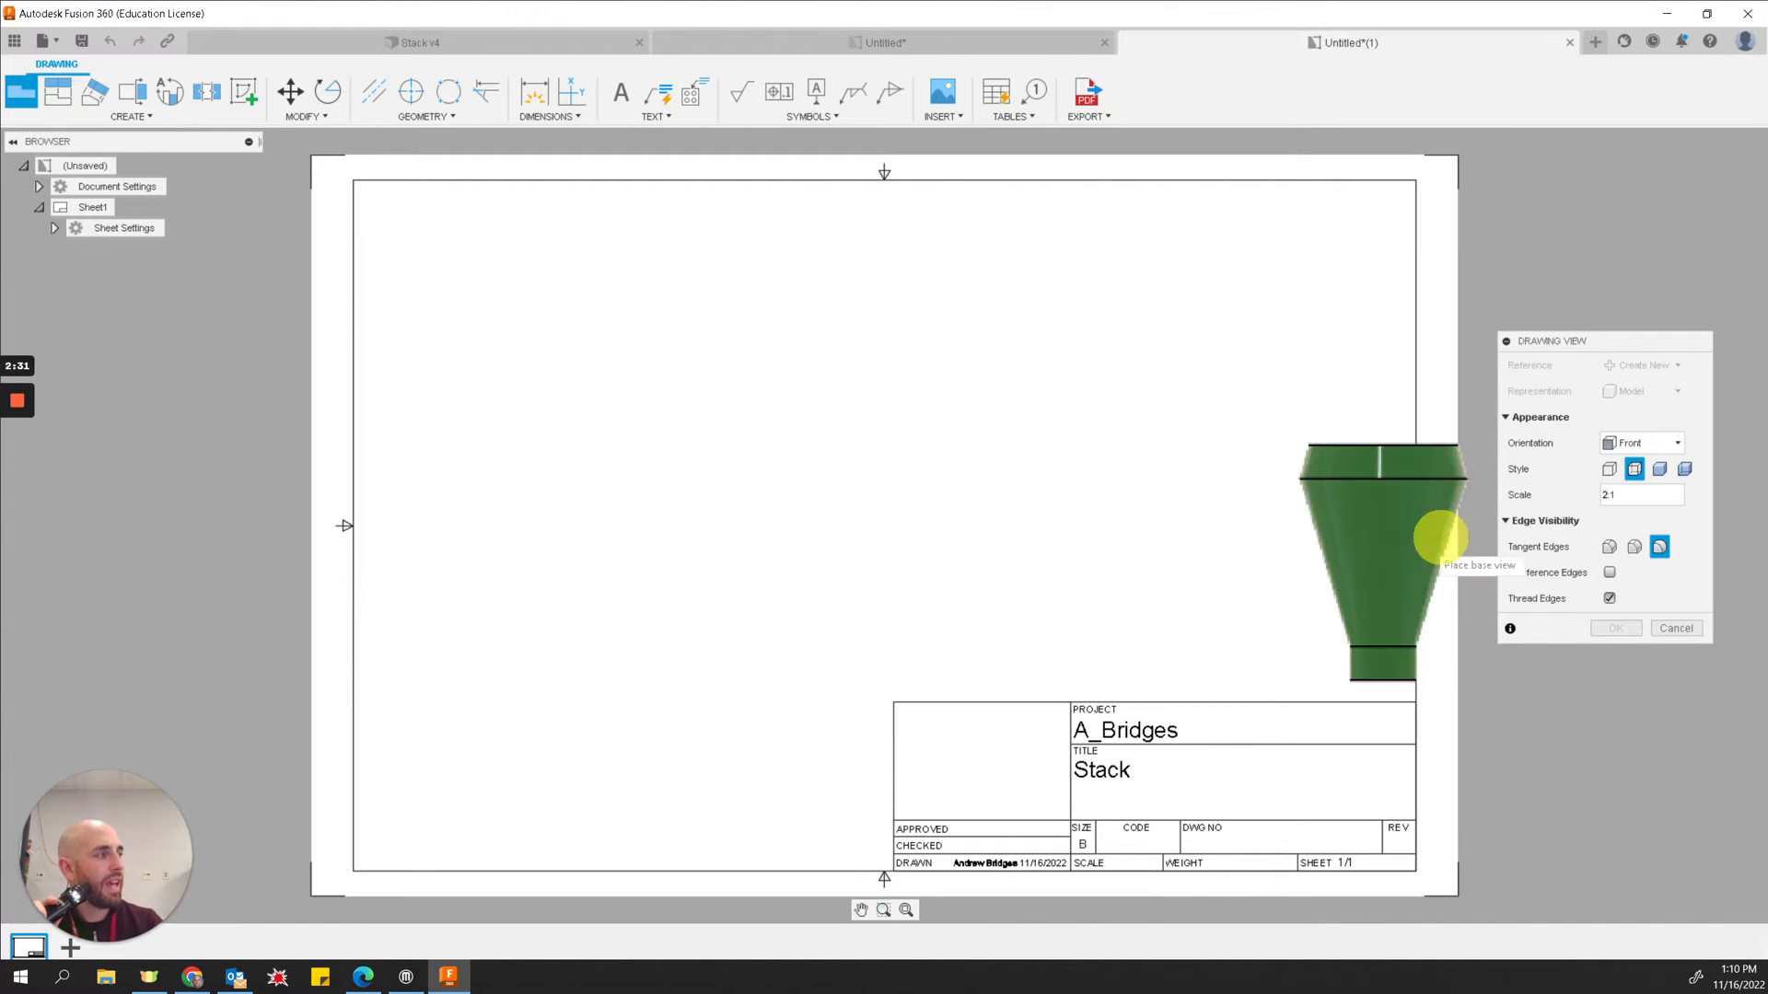
click(1606, 495)
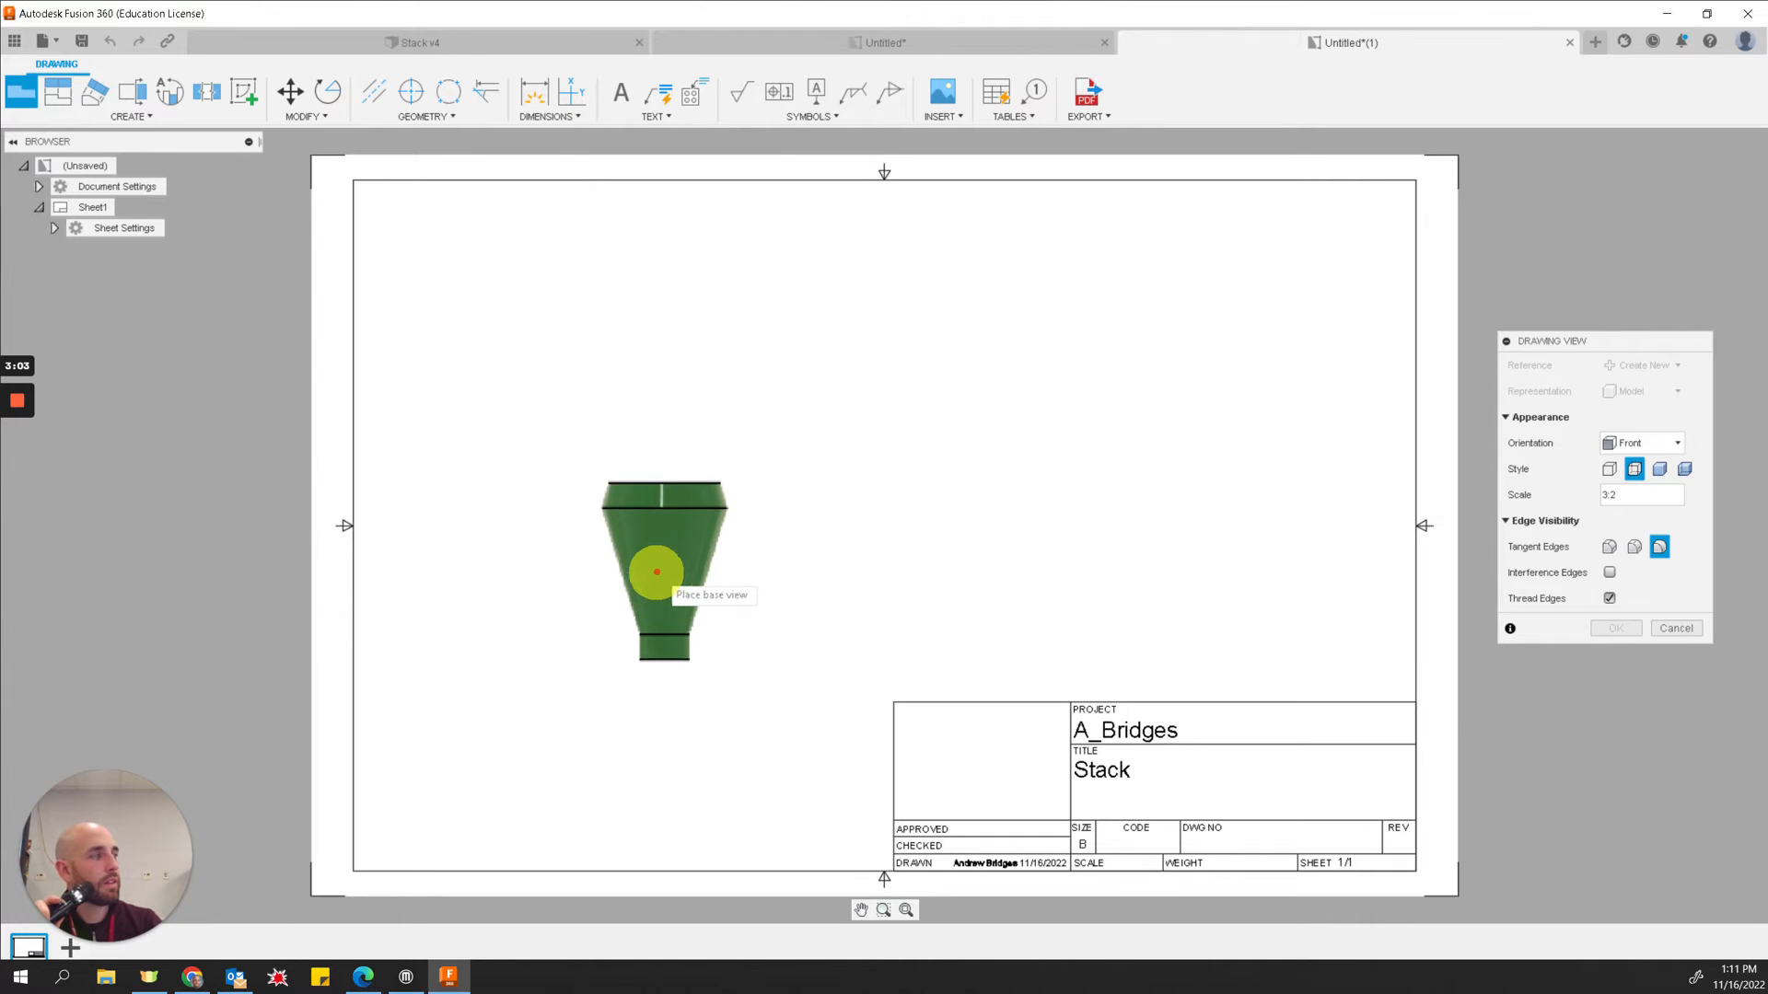
click(1494, 630)
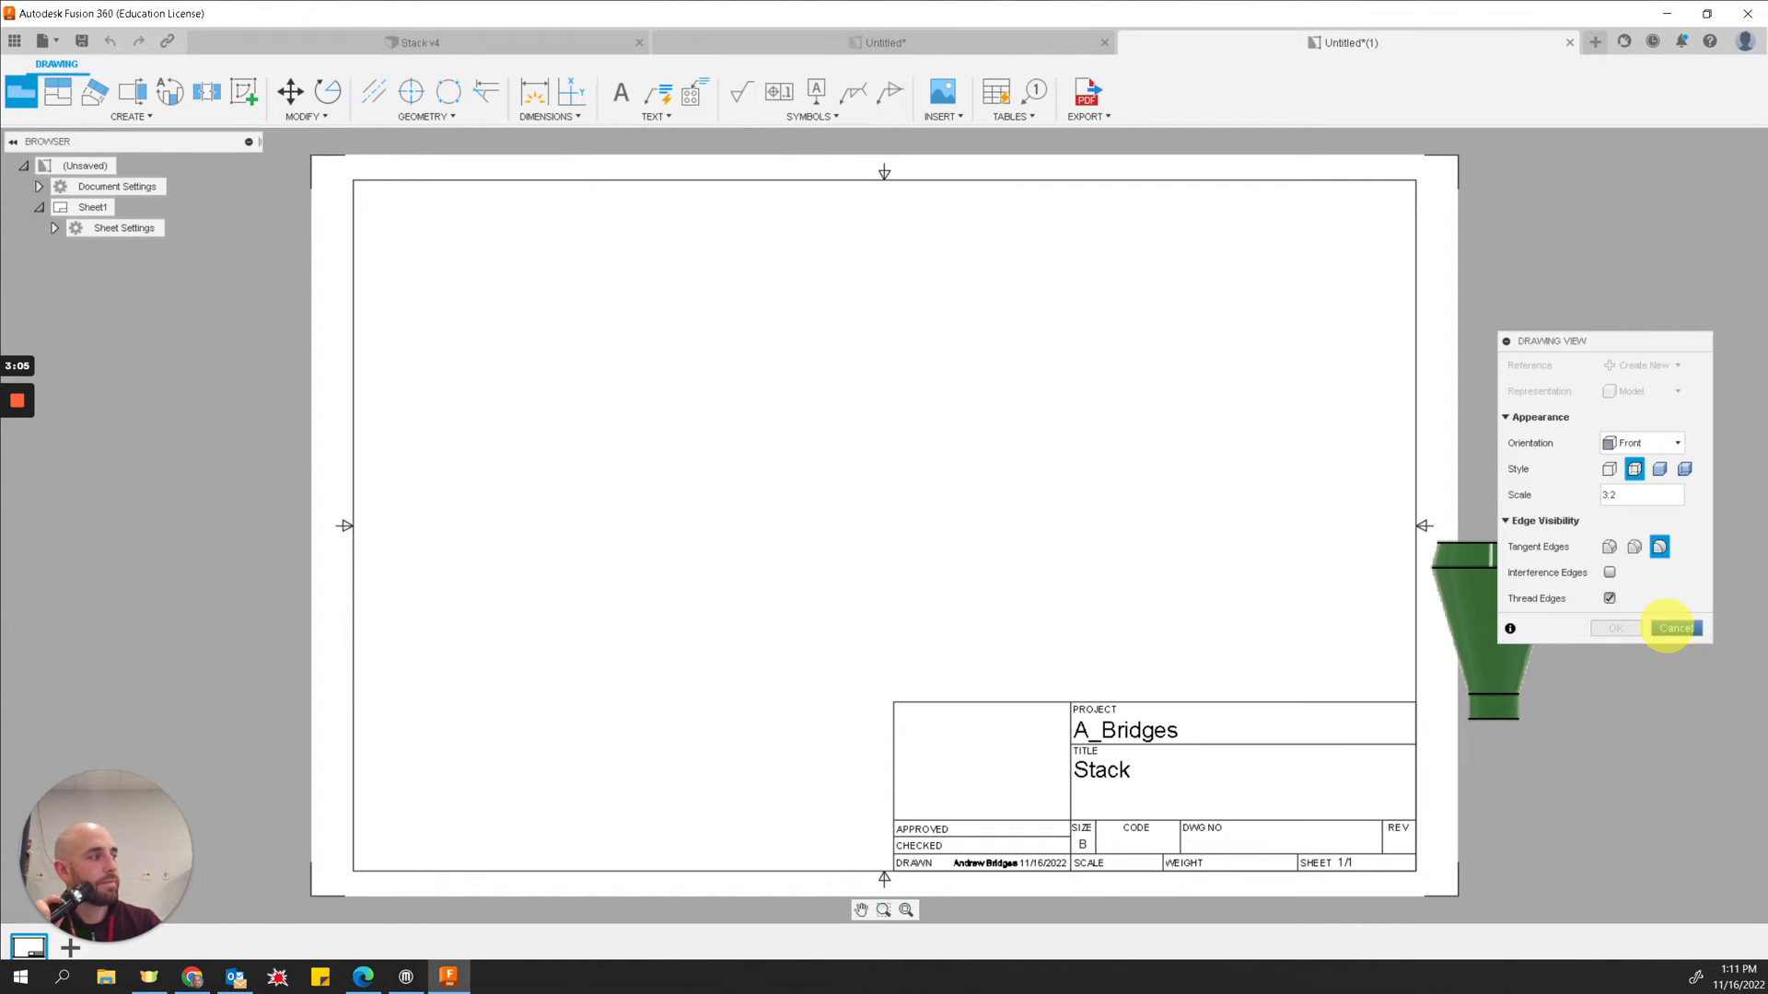
click(1666, 628)
Step: Place a front base view in the sheet's left half at 3:2 scale showing visible edges only
click(20, 93)
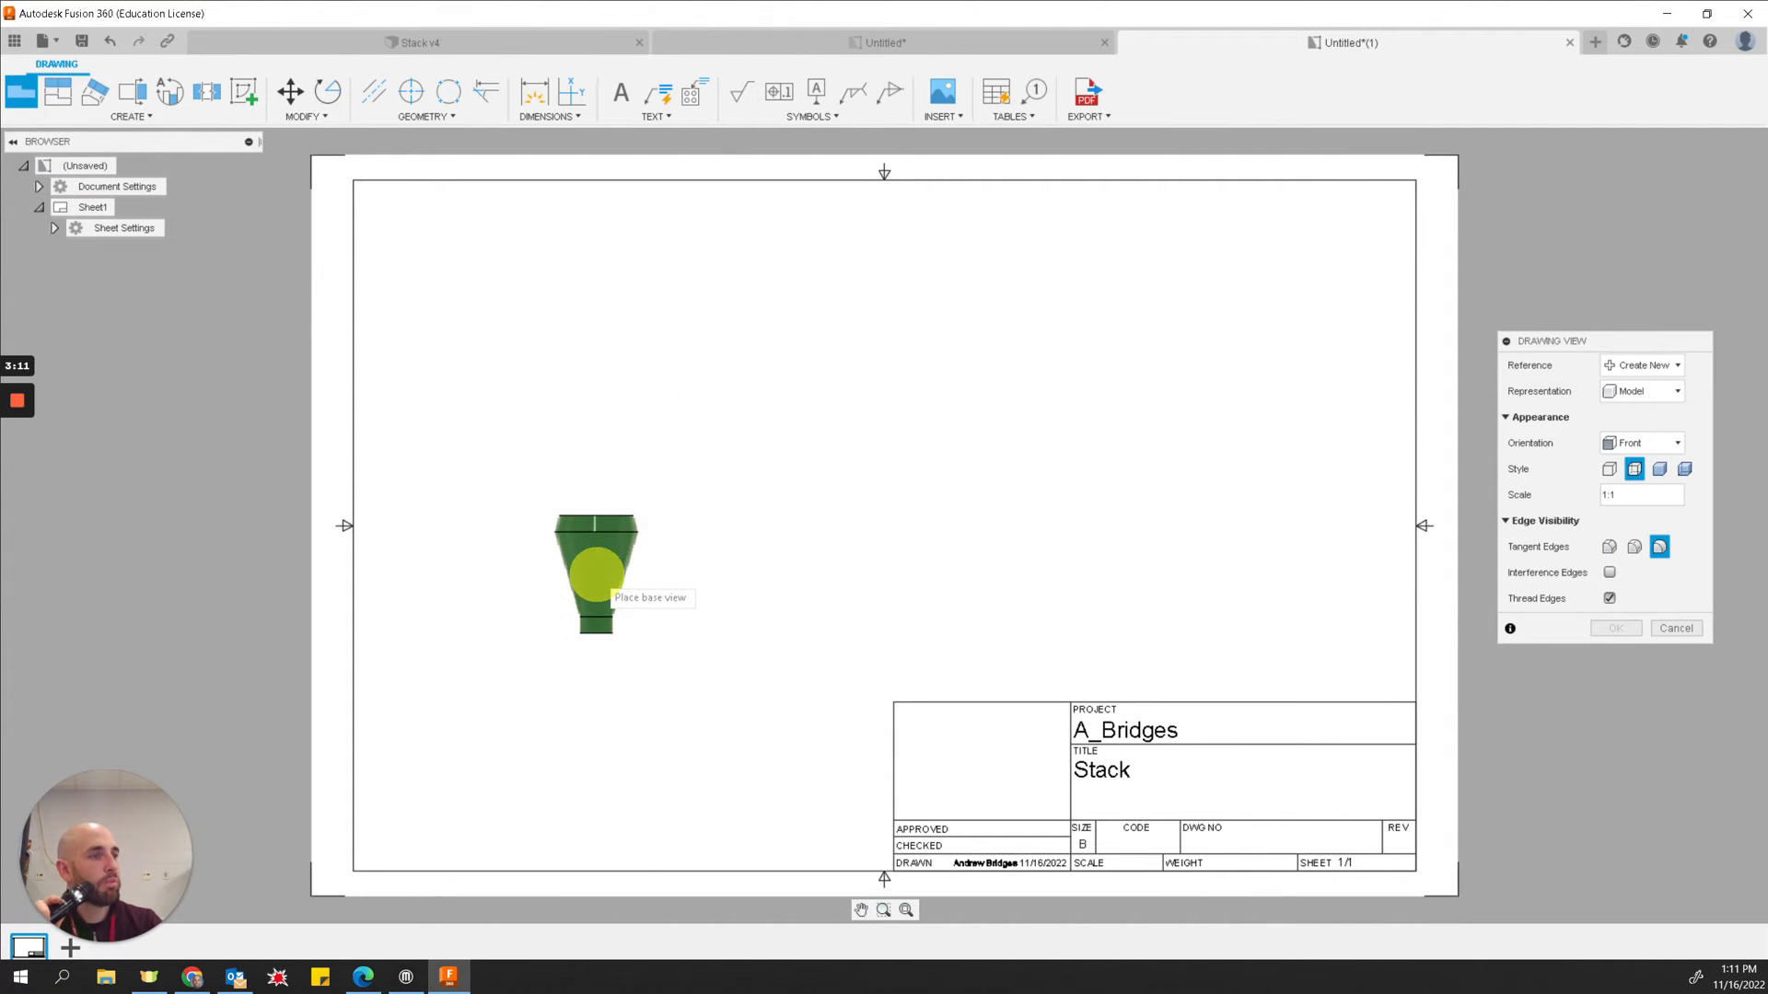
click(596, 580)
click(1609, 495)
text(3)
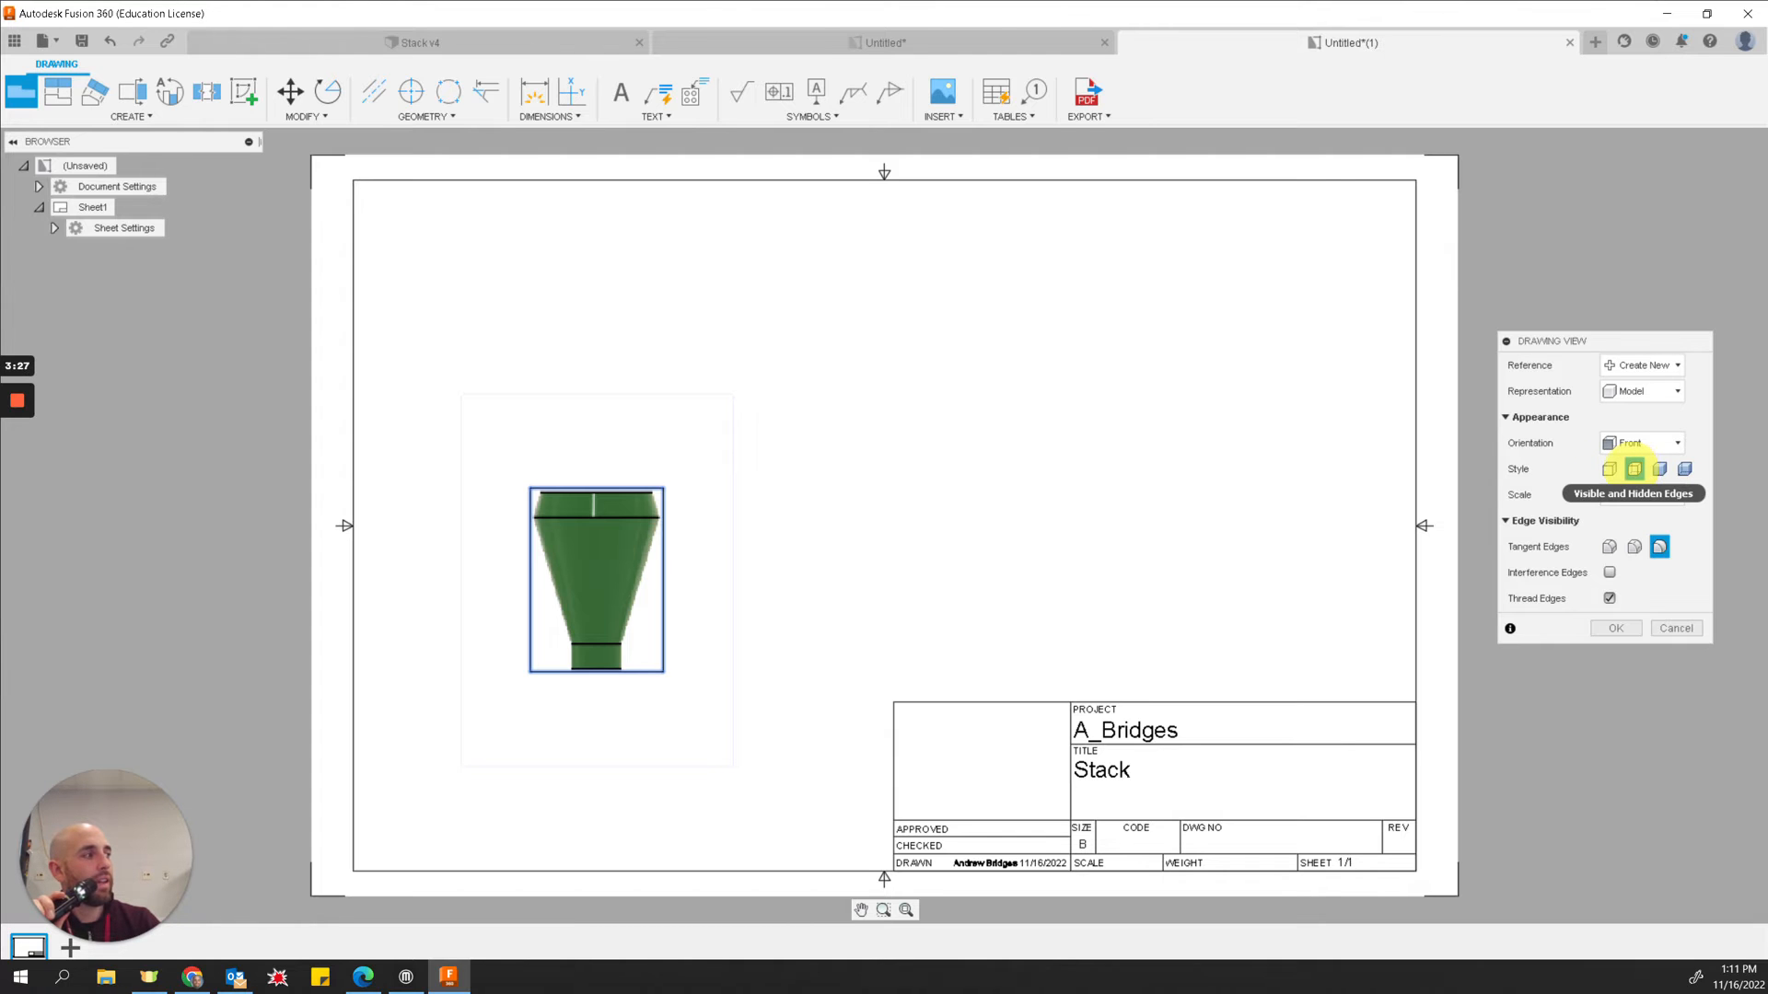
click(1609, 469)
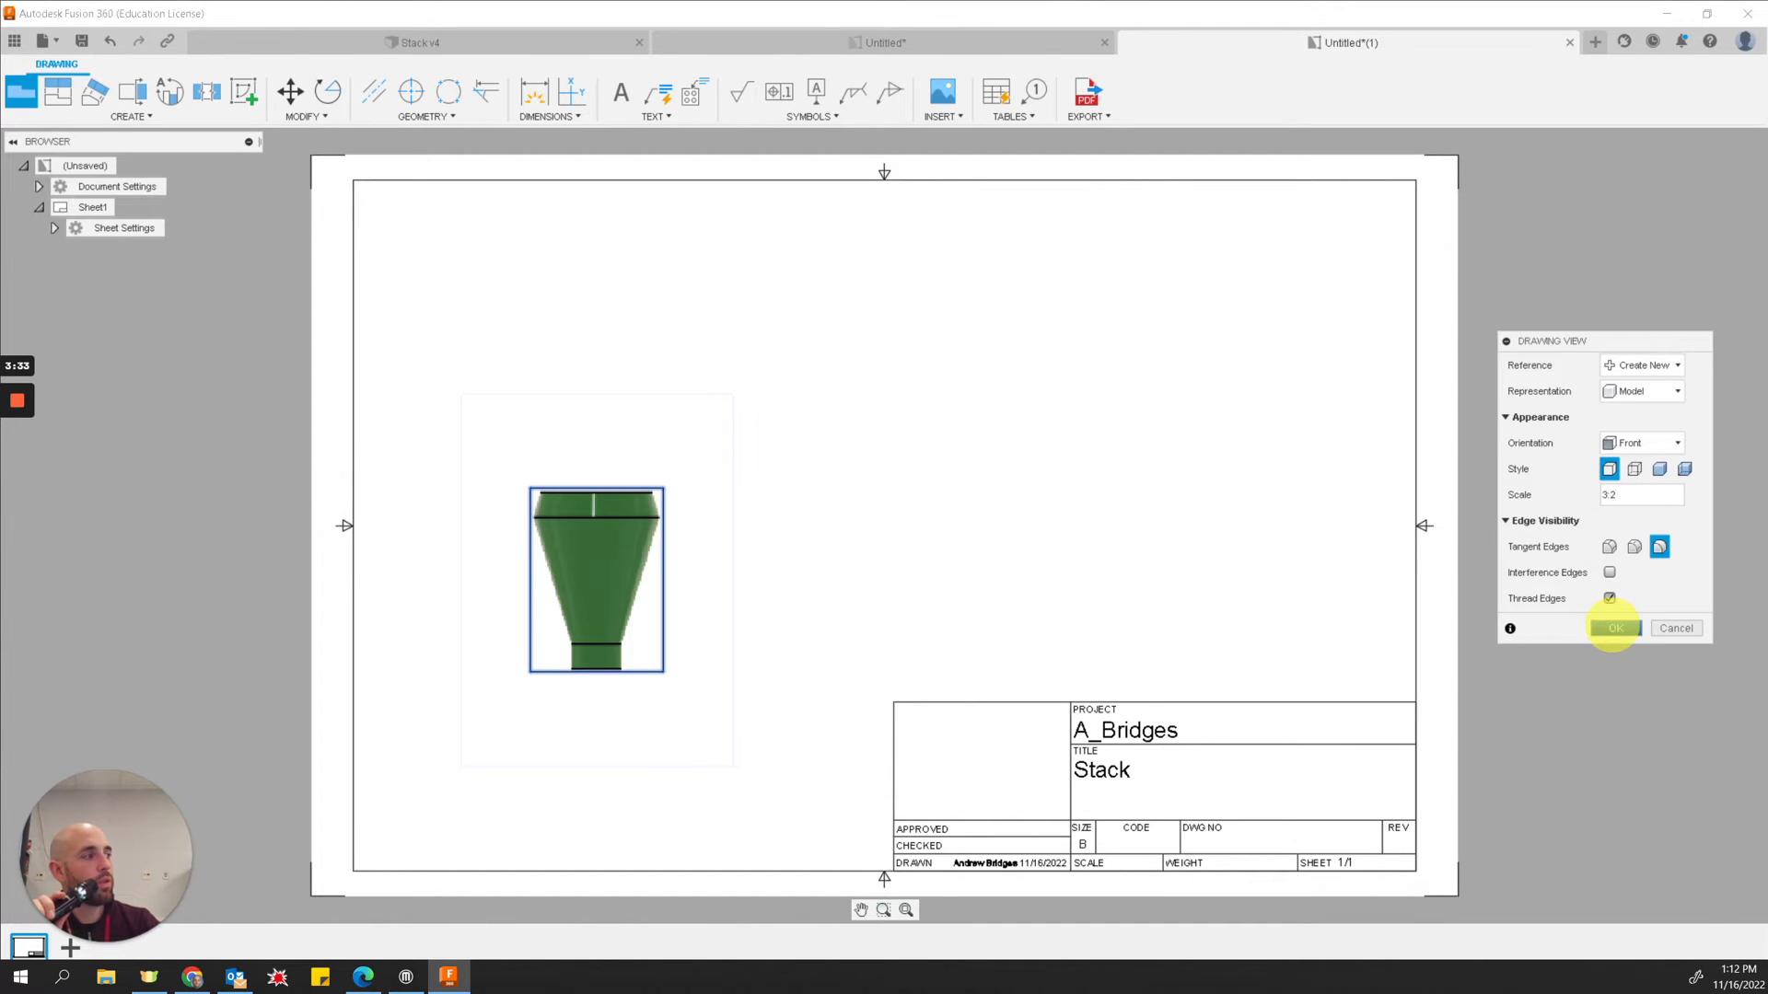
click(1613, 628)
Step: Project a top view above the base view and an isometric view to the upper right
click(549, 601)
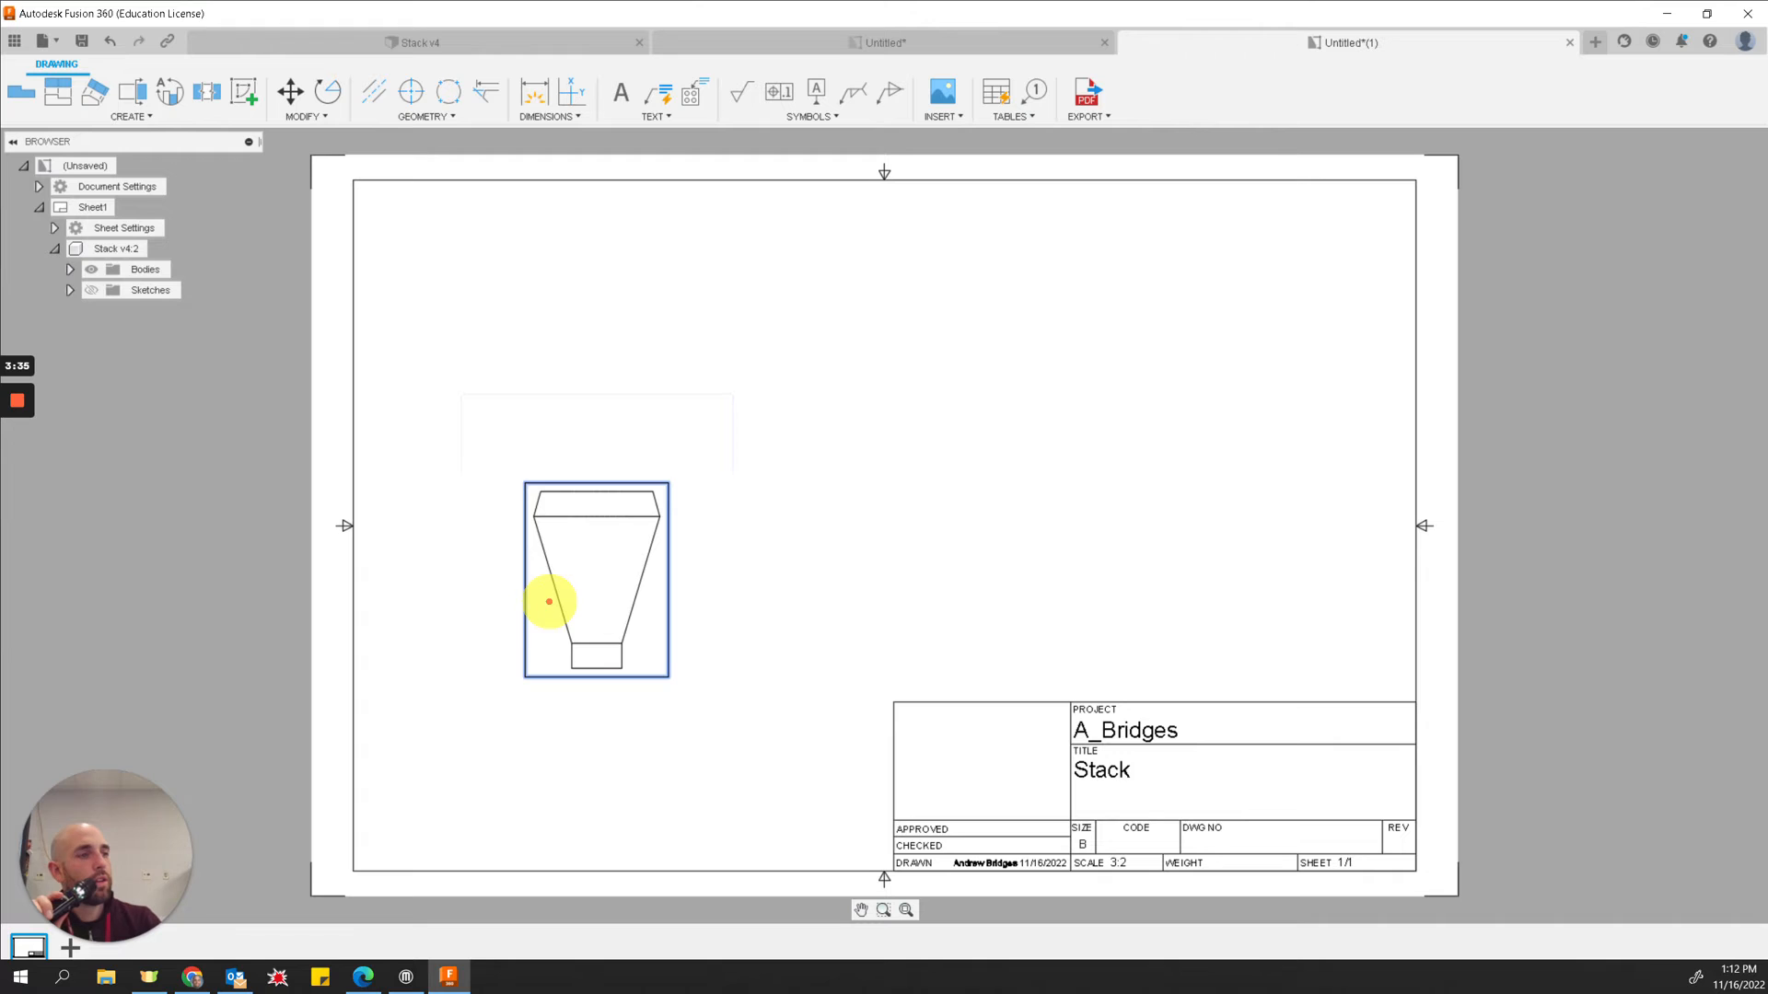
click(1111, 569)
click(596, 595)
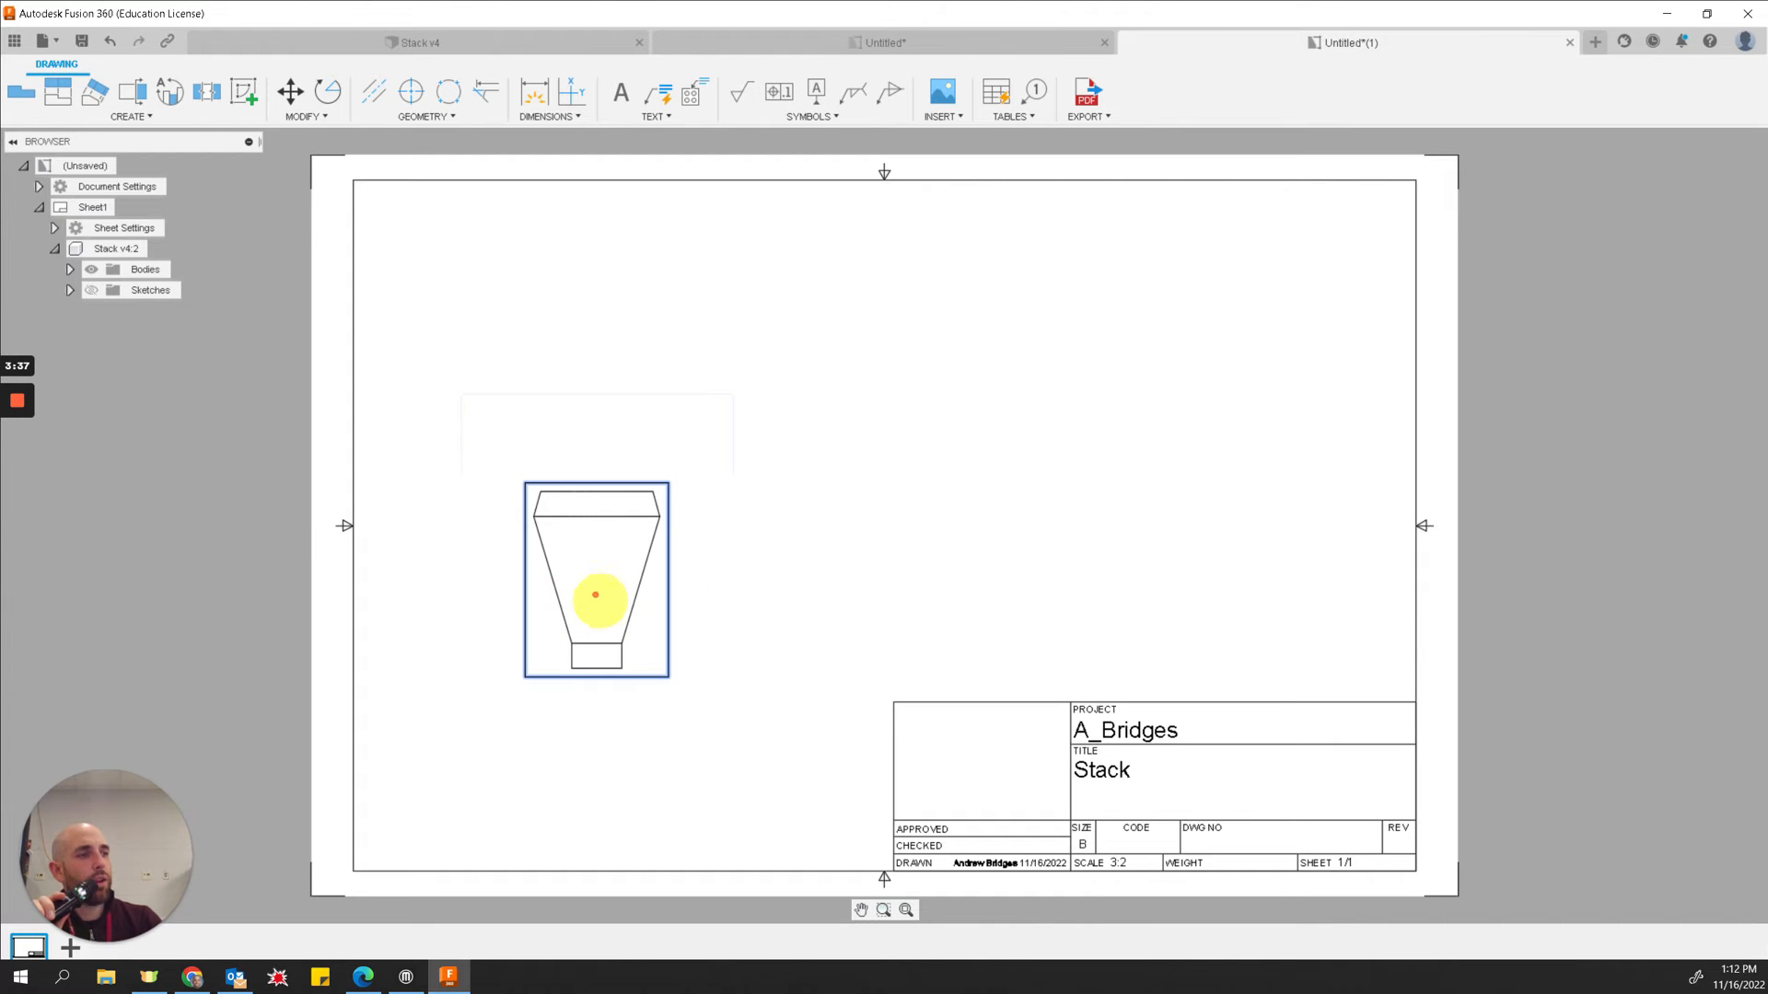
click(967, 564)
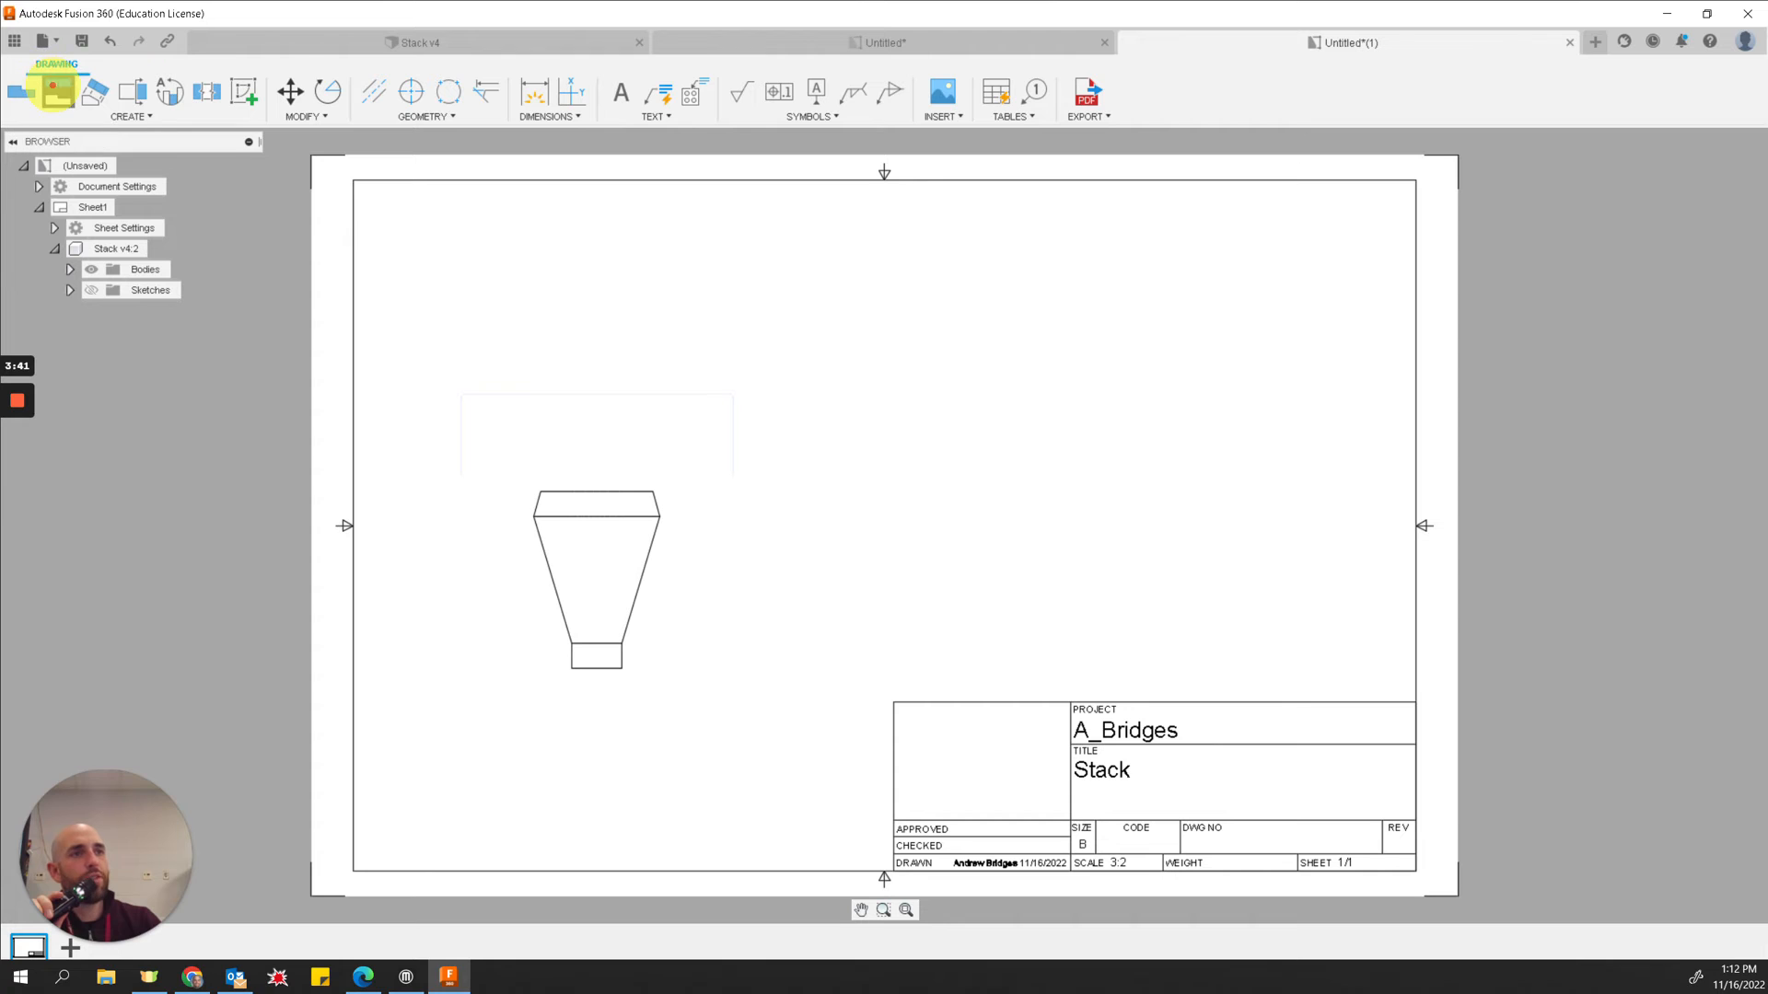
click(58, 91)
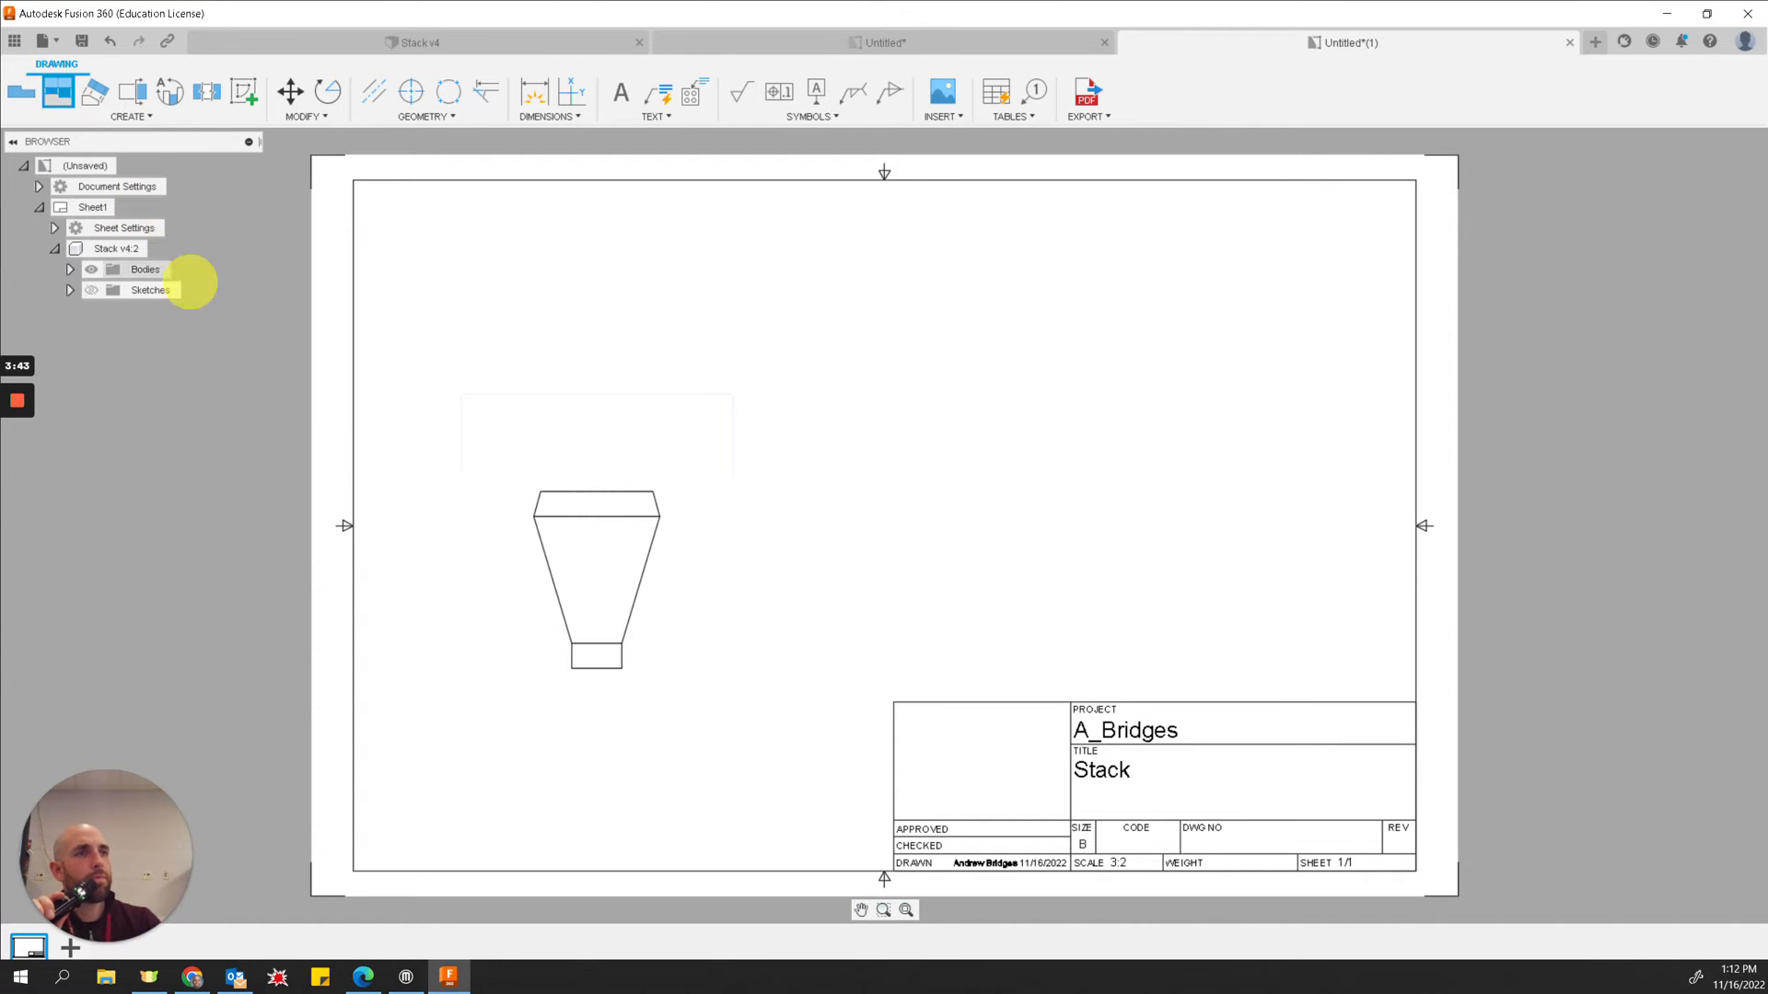
click(582, 578)
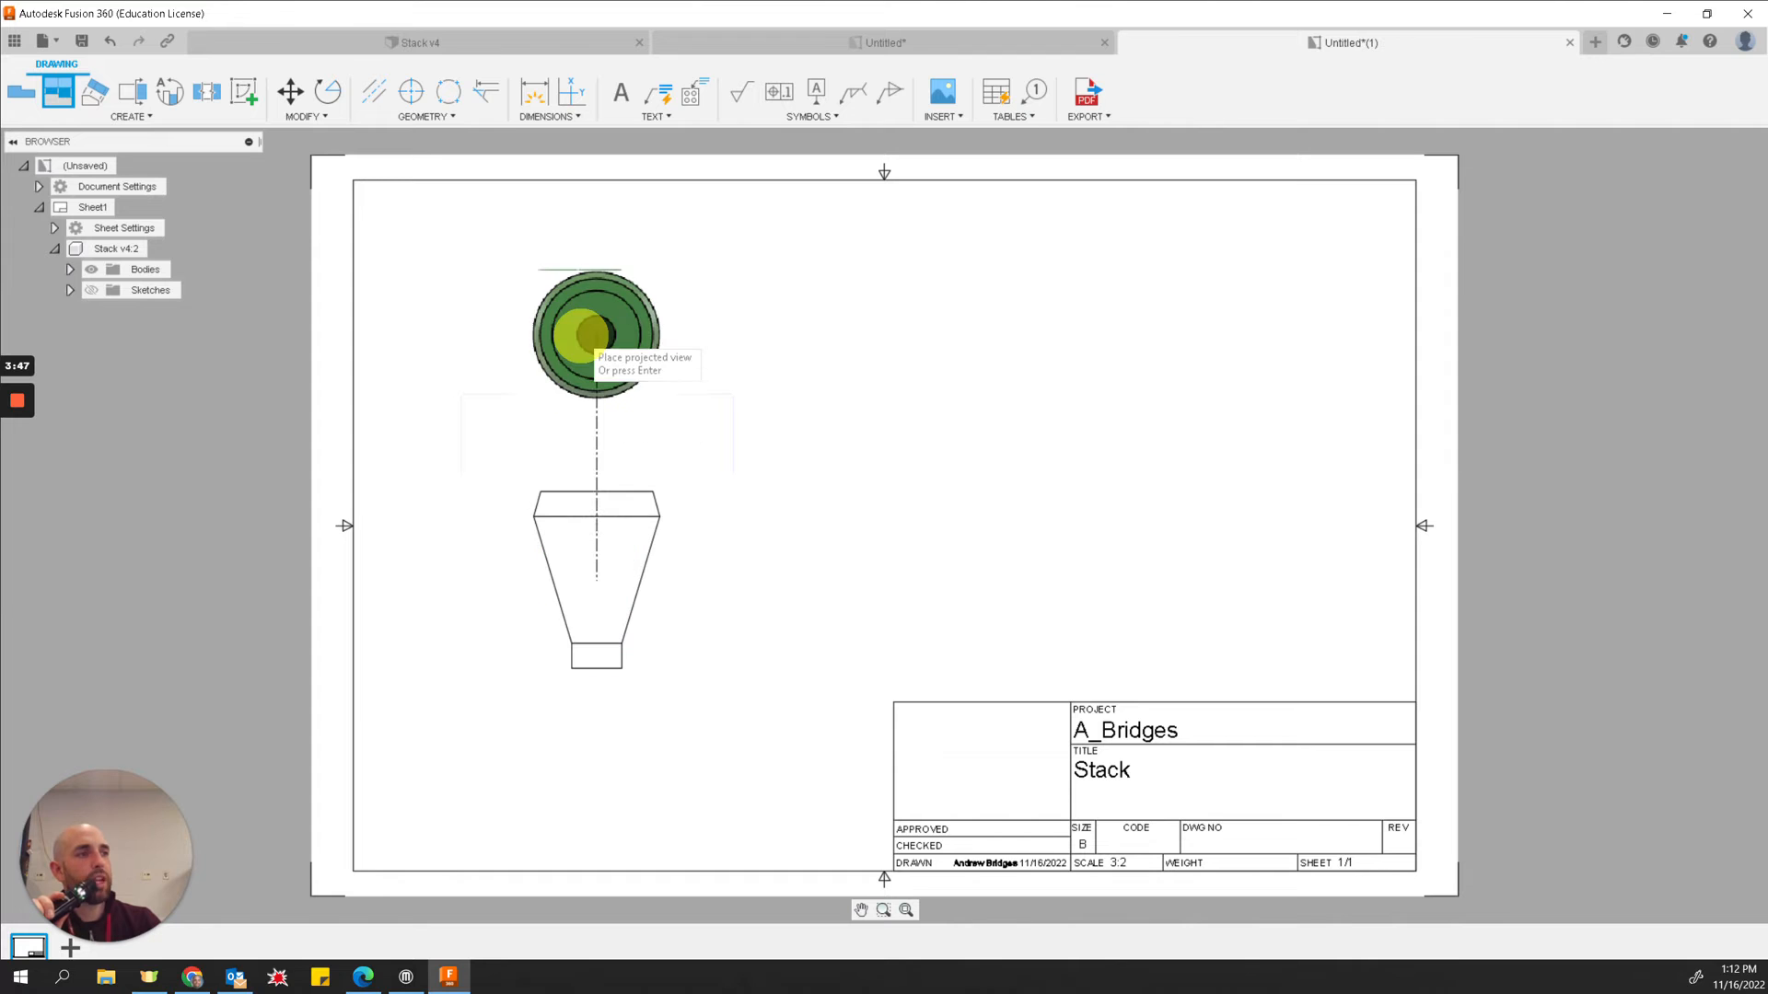
click(580, 334)
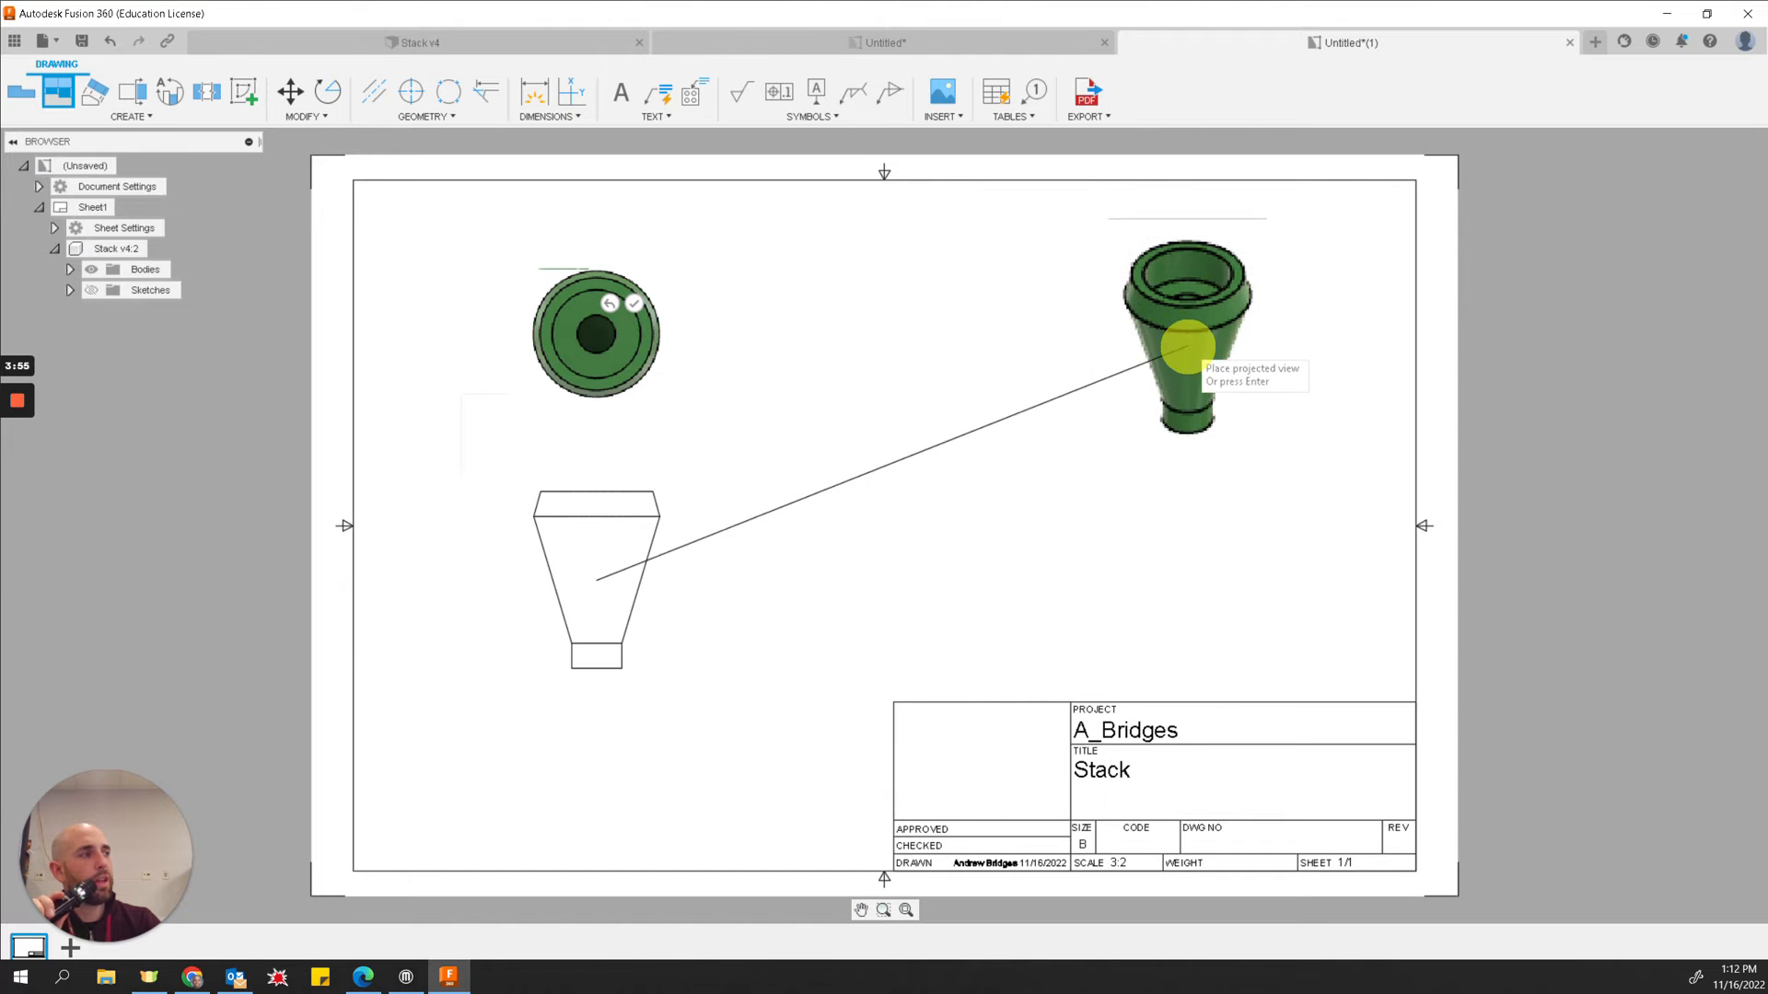
click(1188, 346)
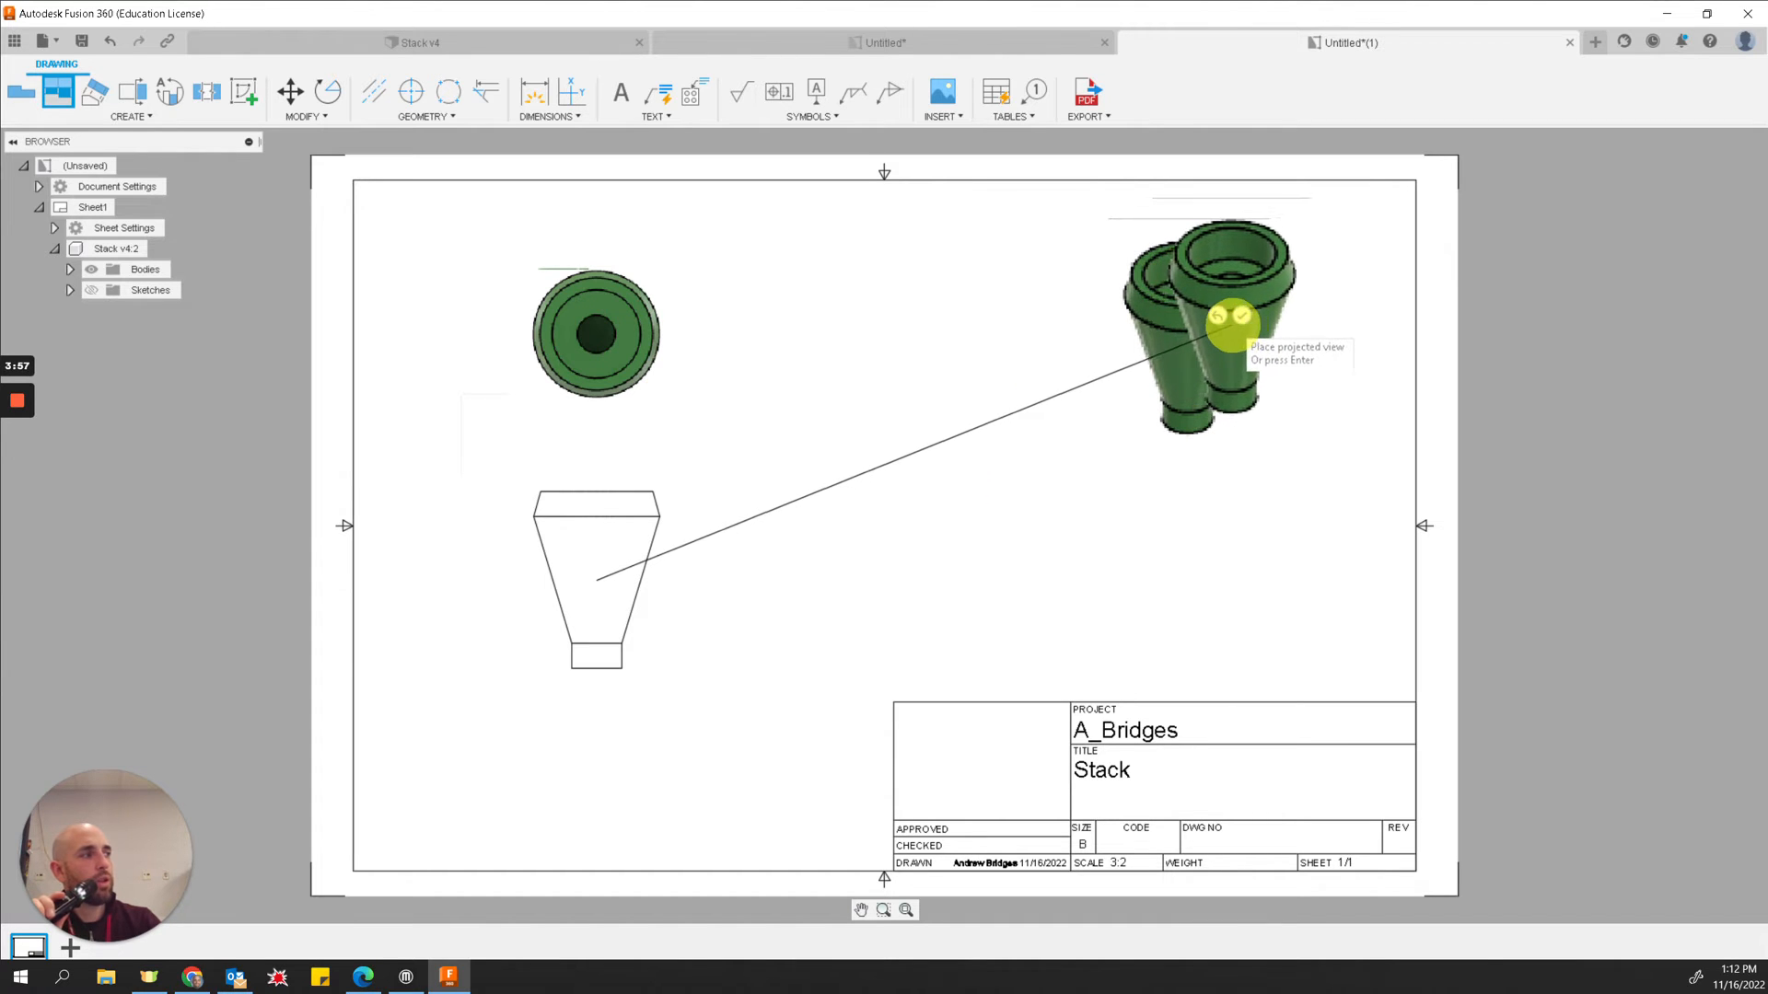
key(Return)
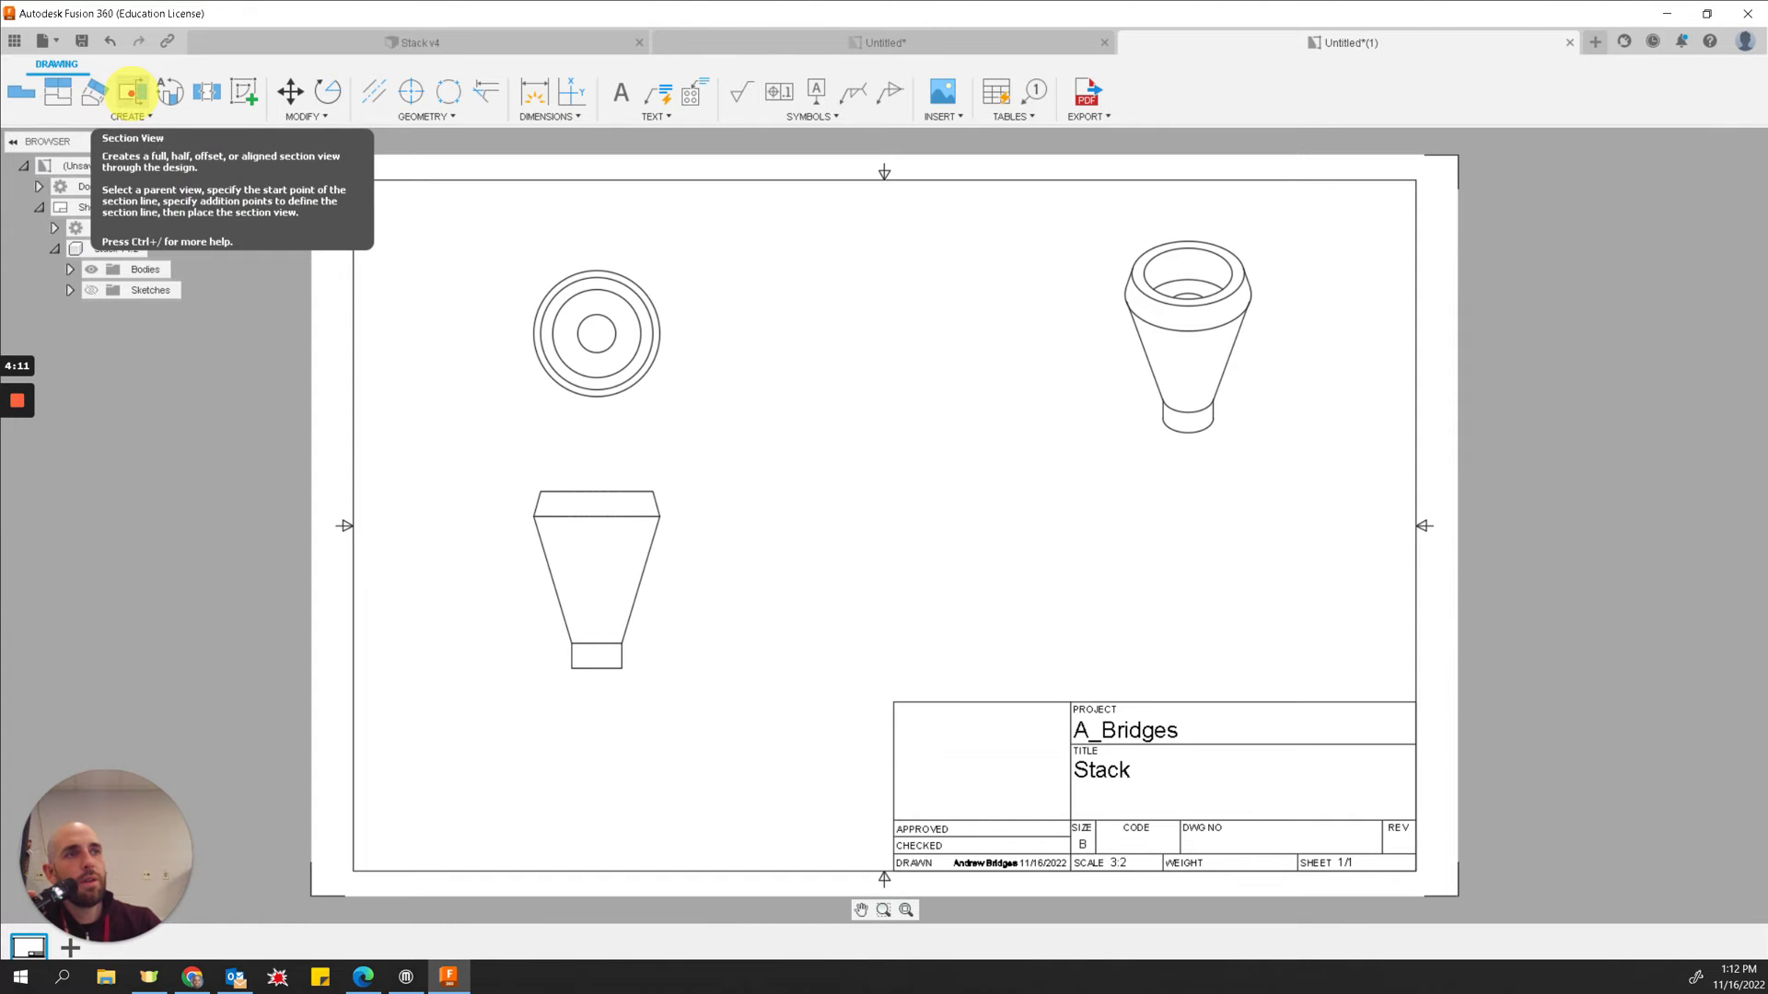
Step: Cut a vertical section A-A through the base view's centre and place the full-depth section view to its right
click(132, 92)
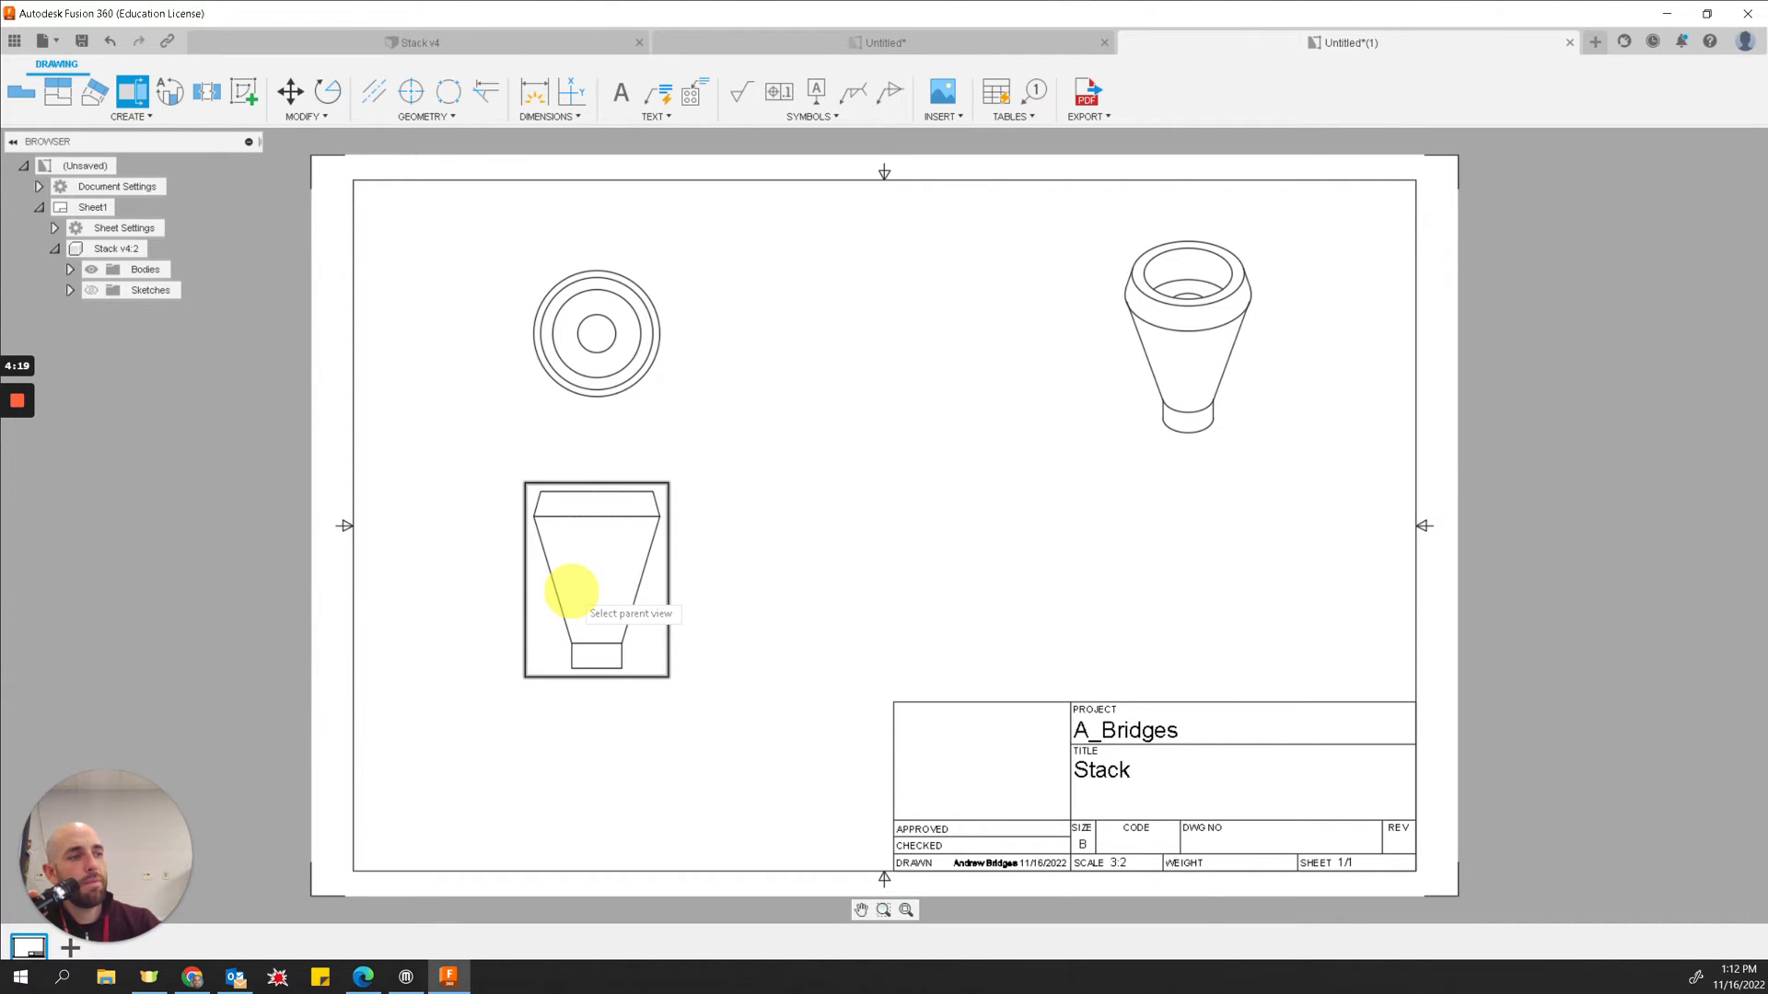
click(571, 590)
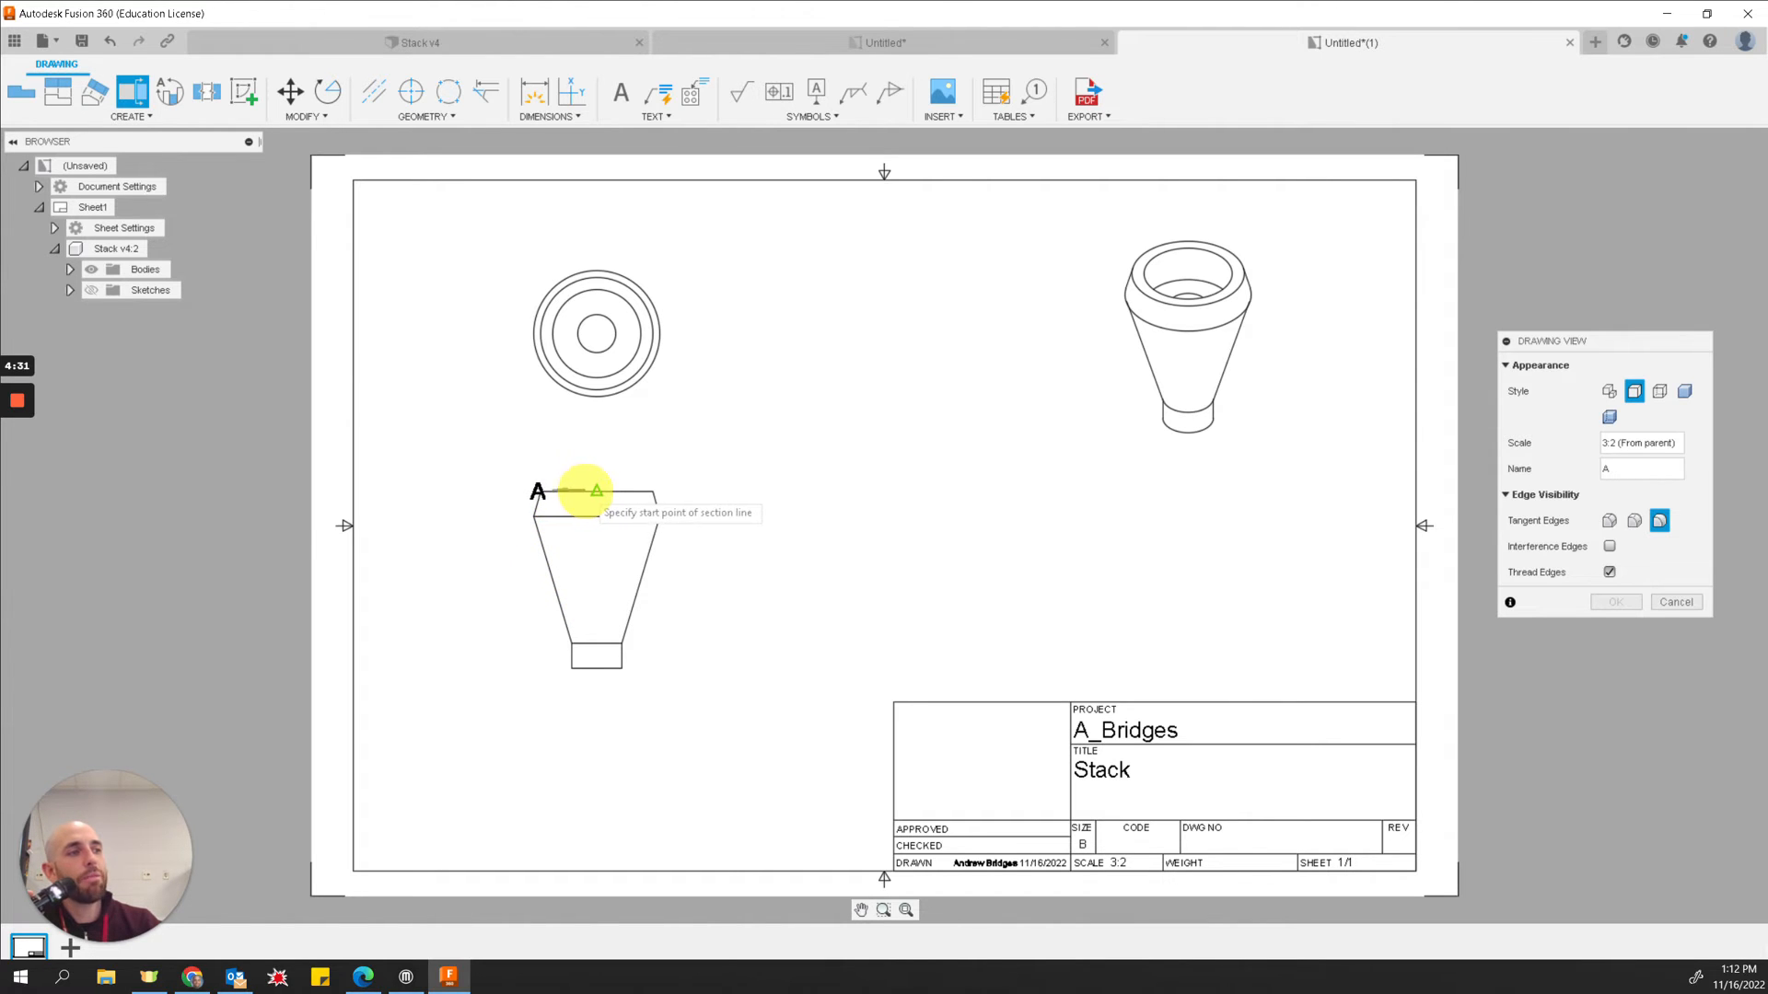
click(597, 491)
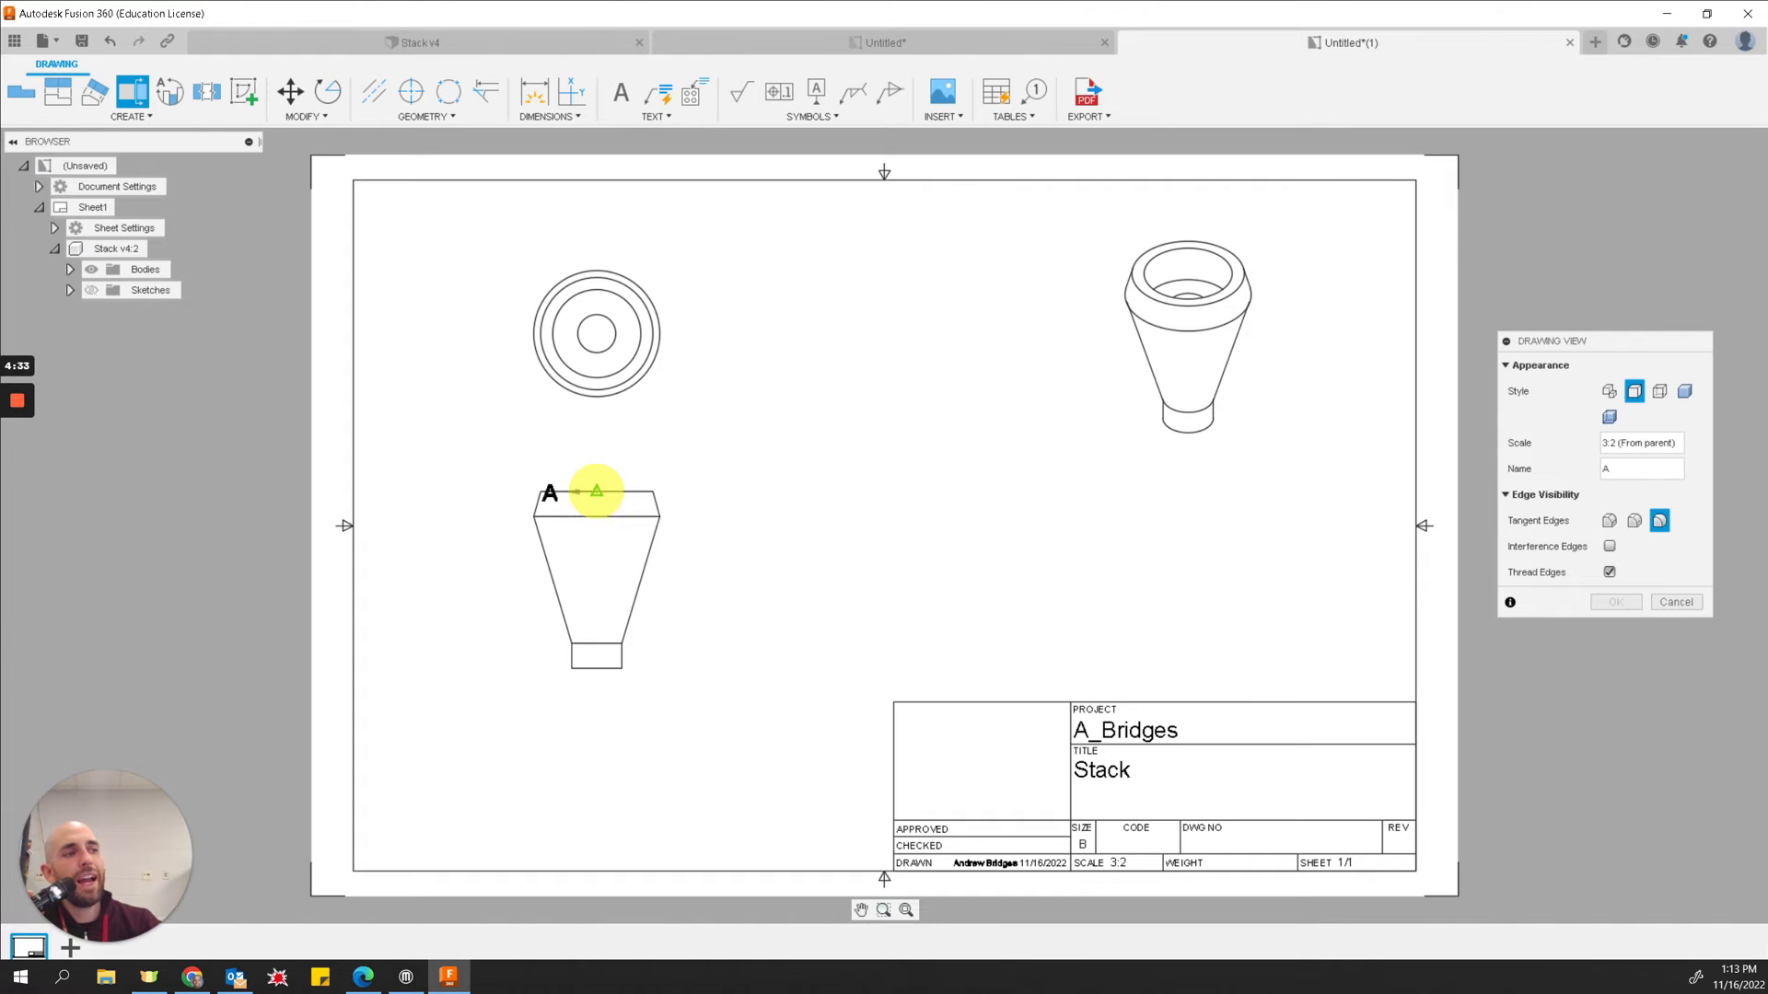
click(596, 466)
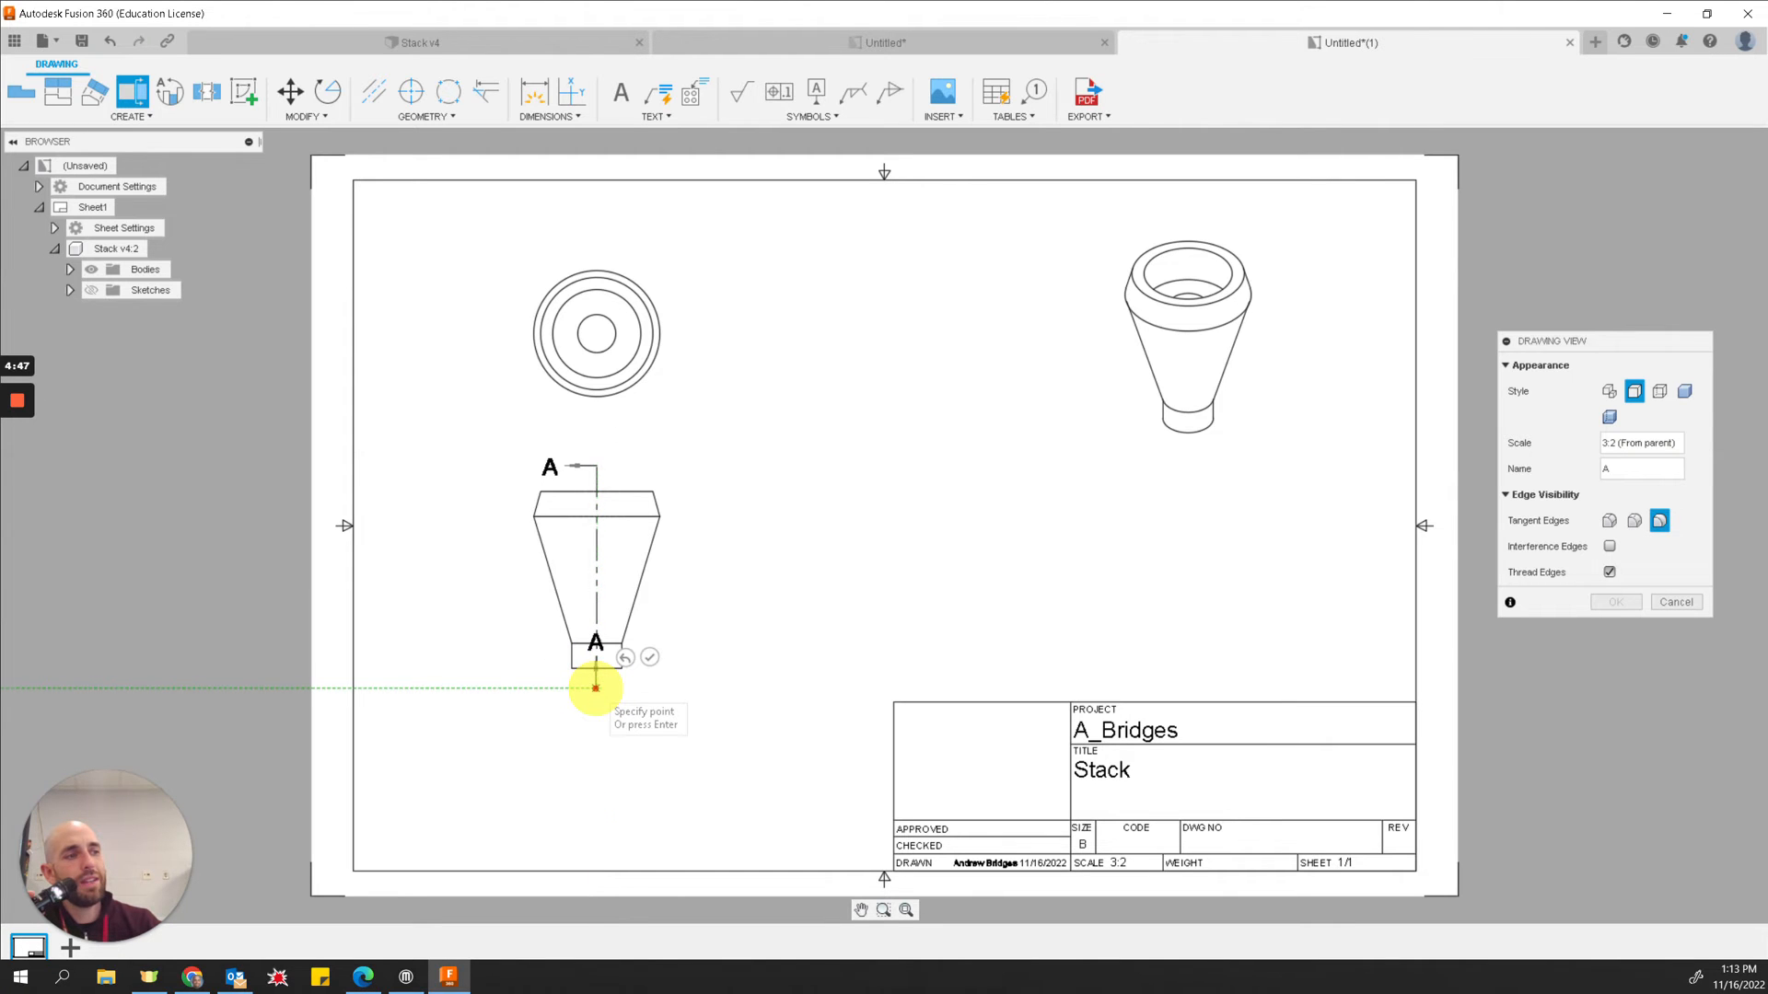
click(596, 687)
click(650, 657)
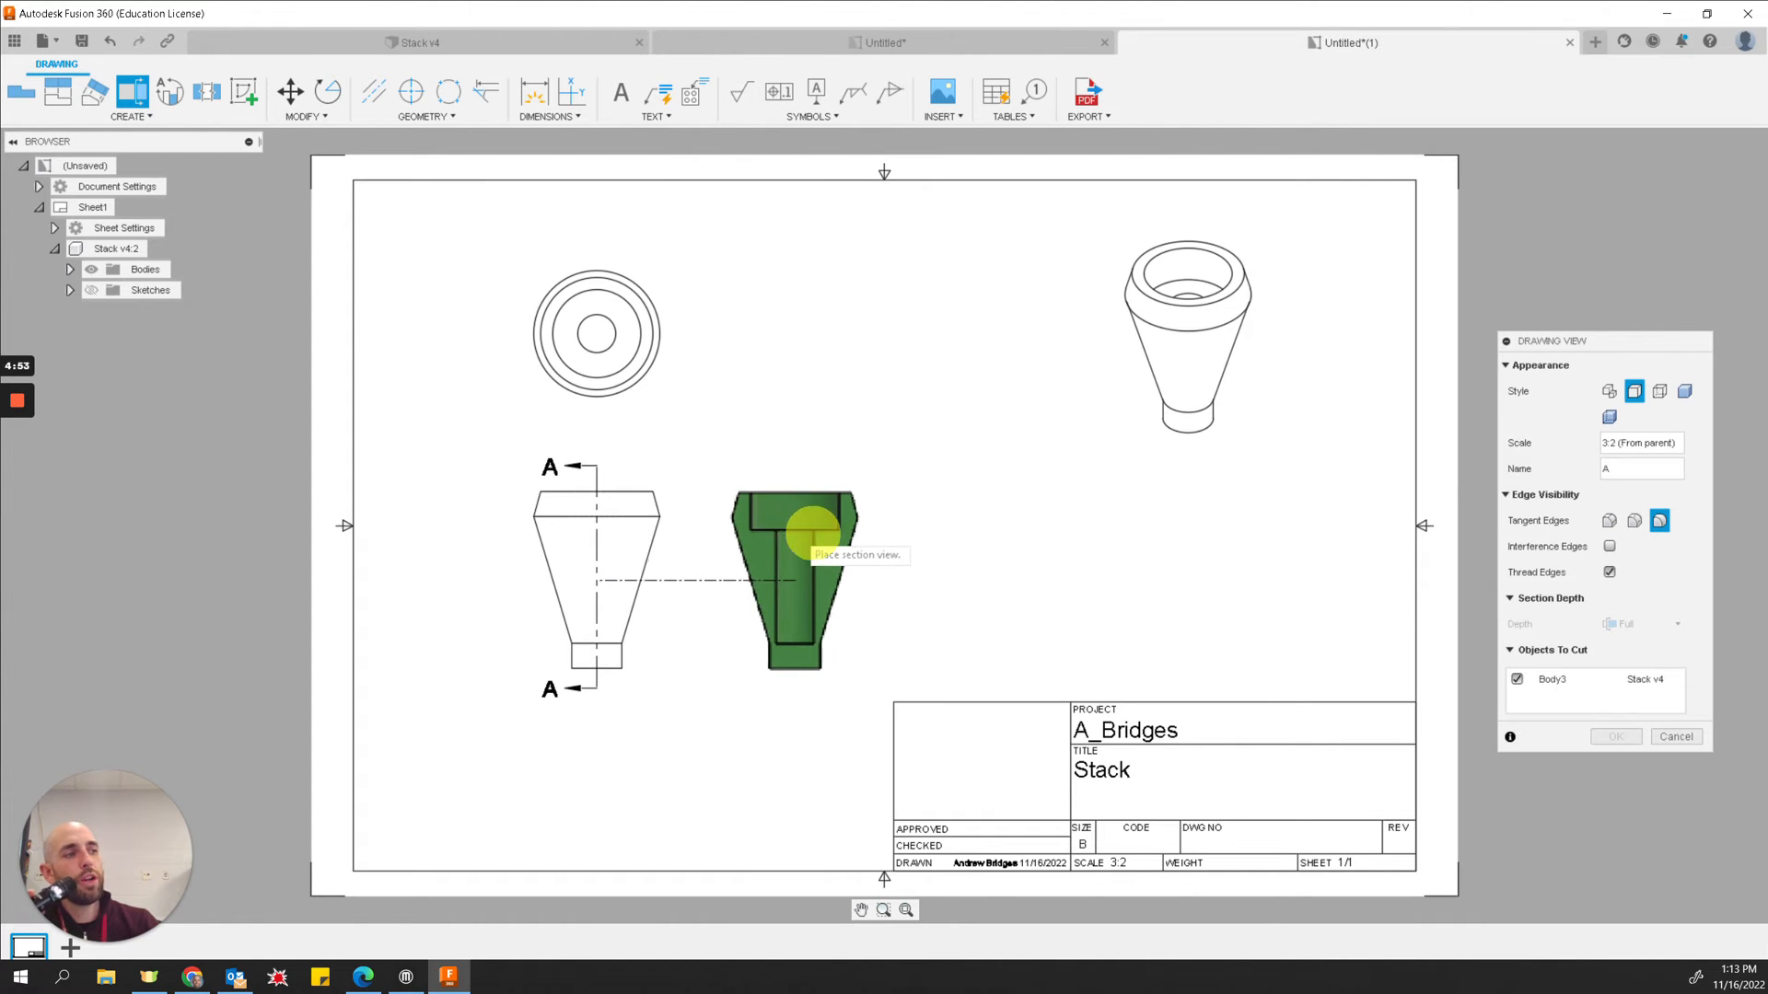
click(1008, 539)
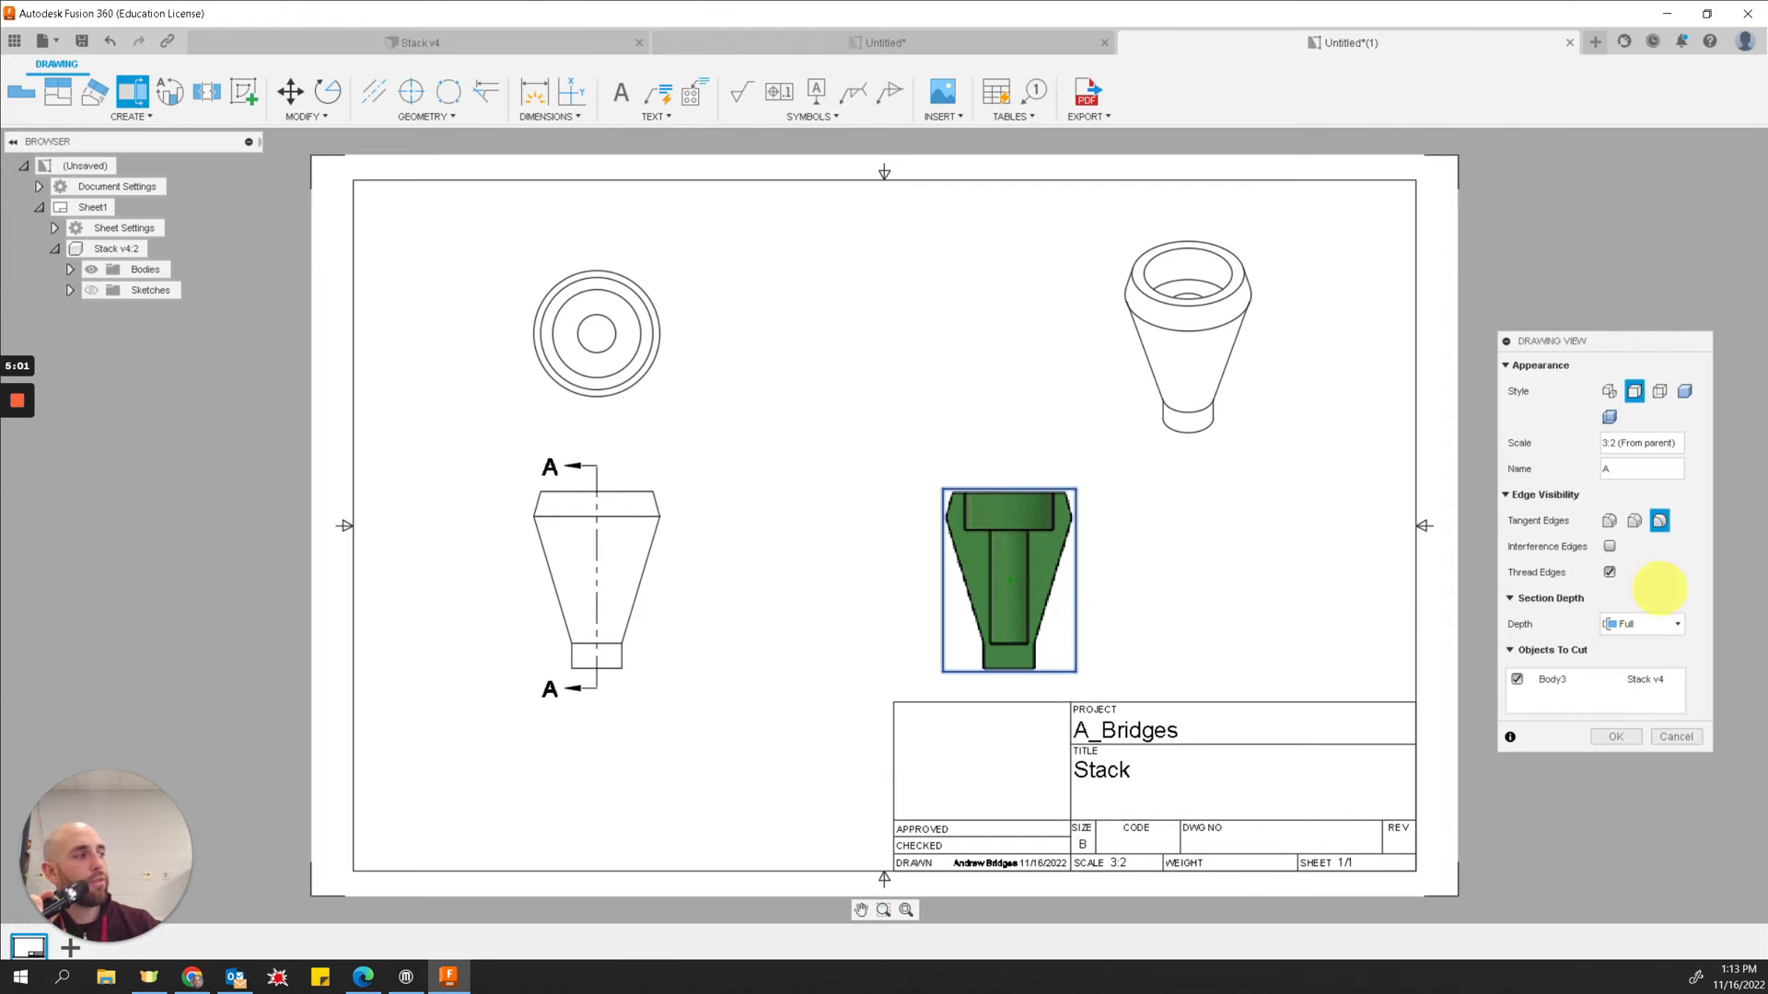
click(1651, 622)
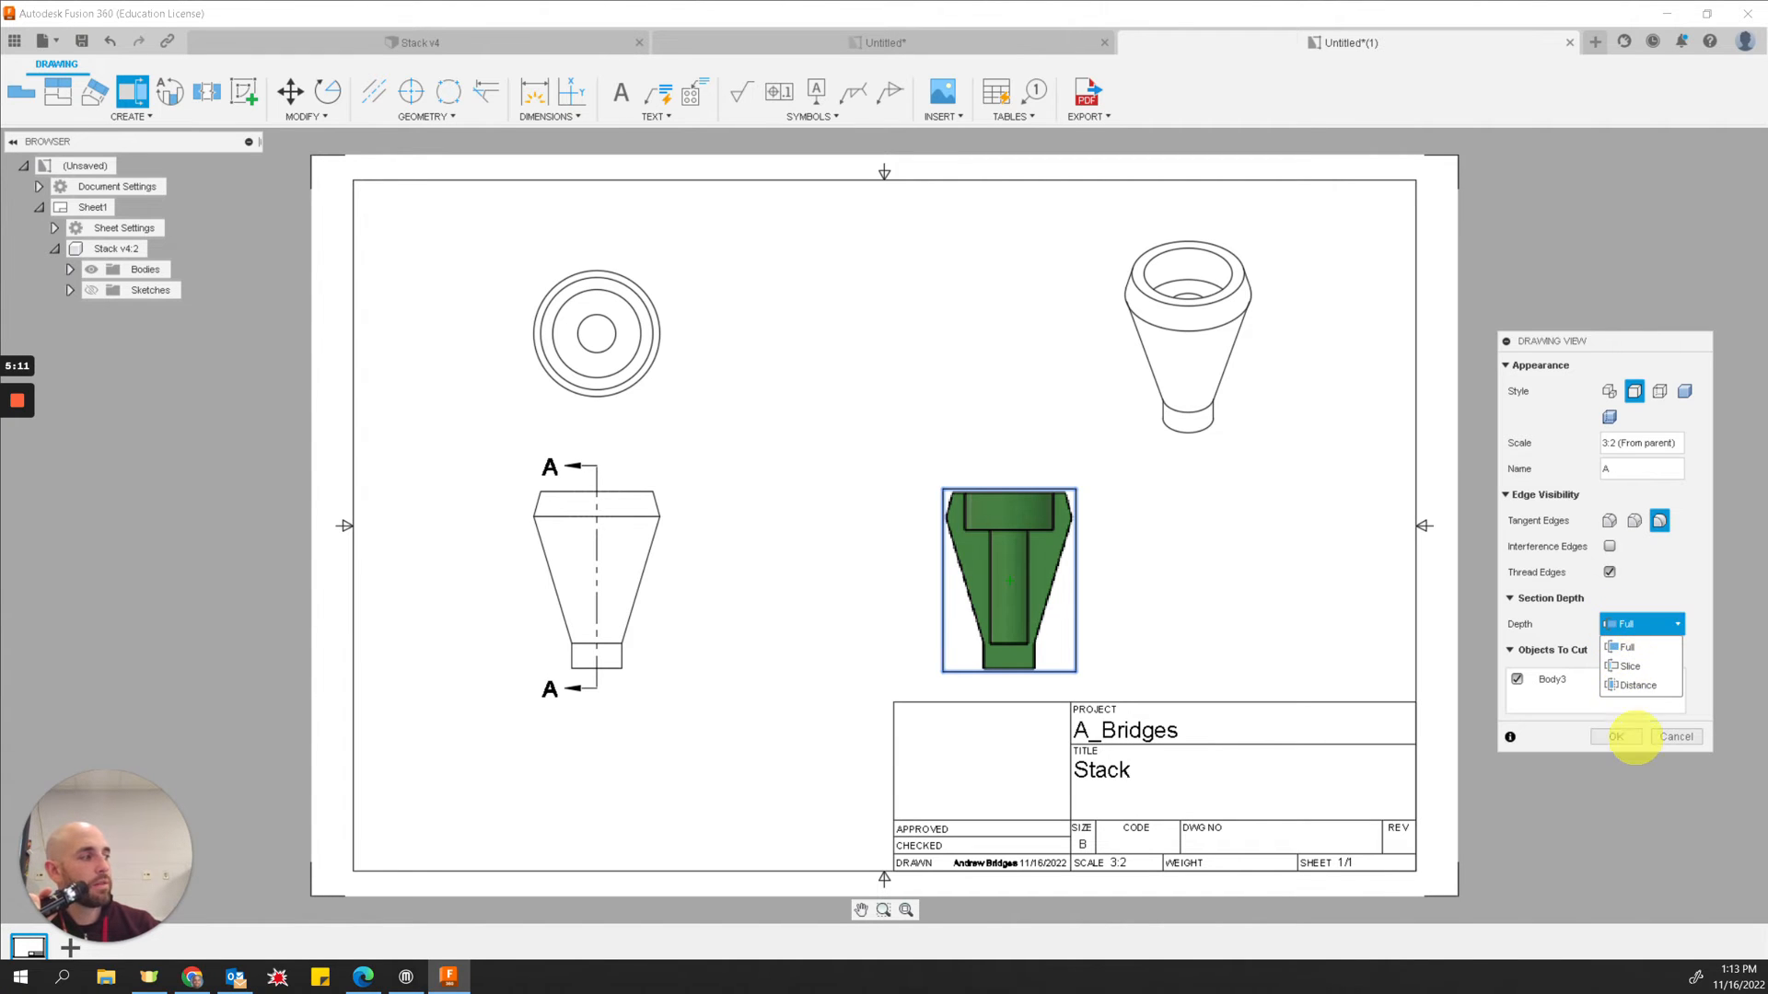
click(1630, 737)
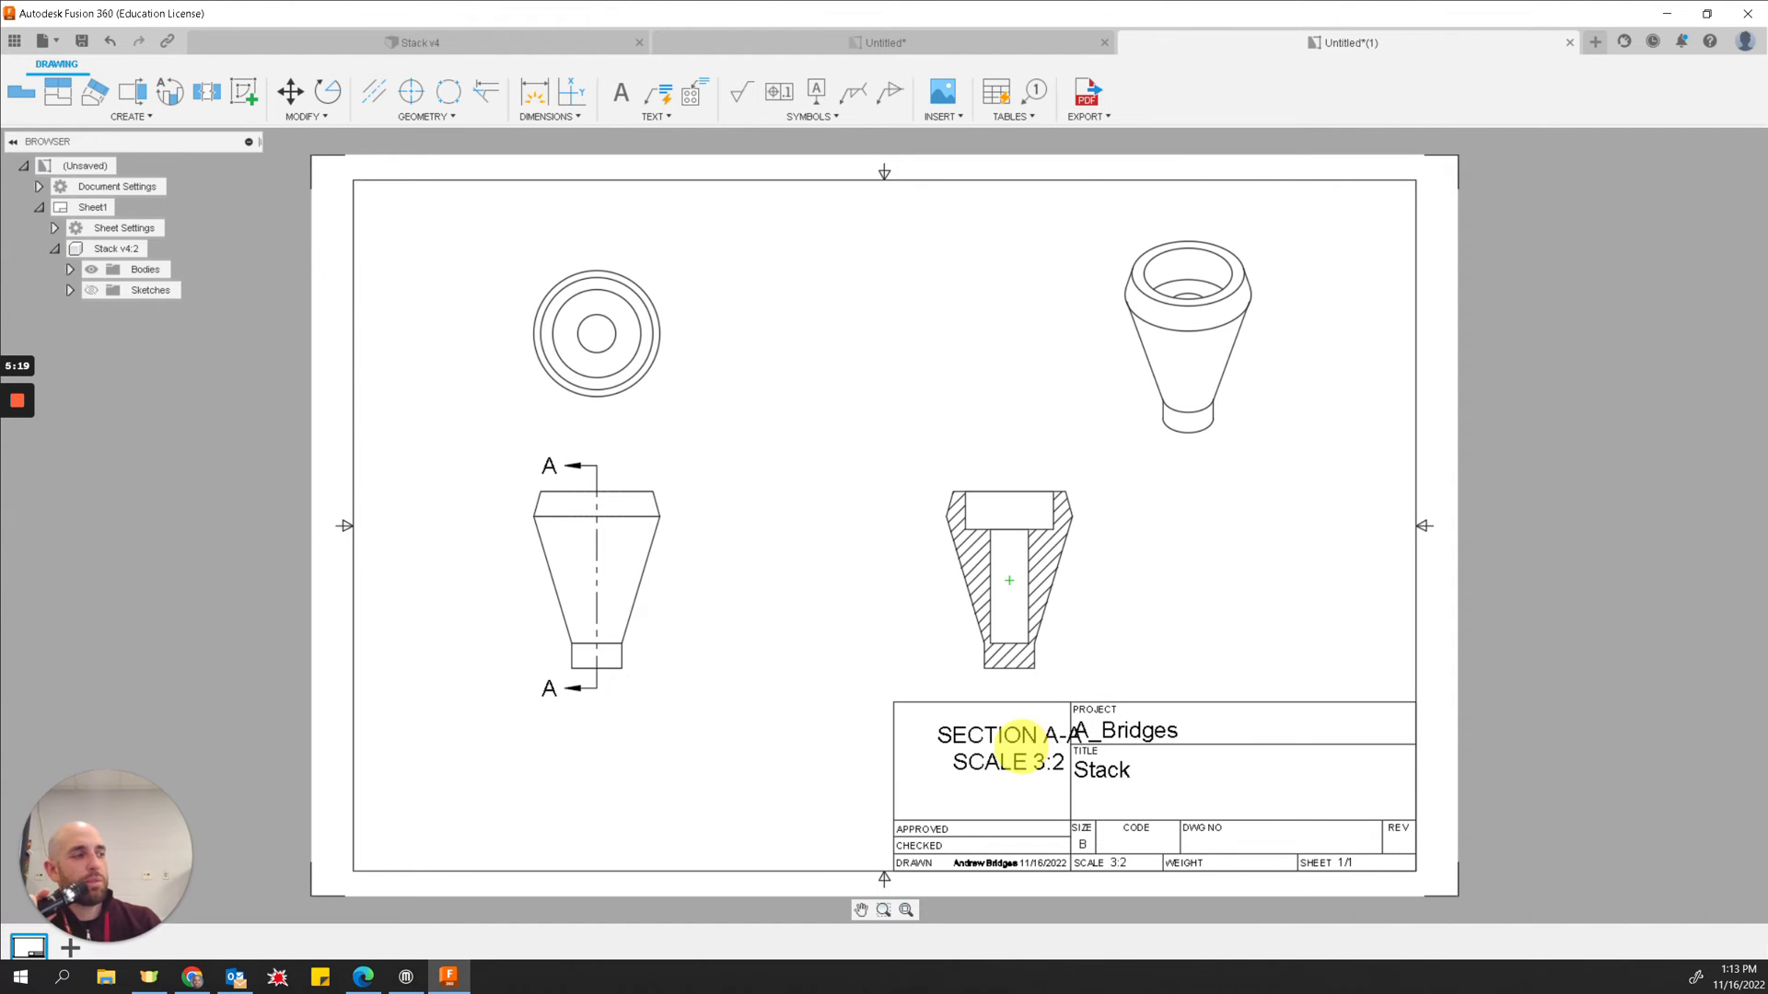
Step: Move the title block to the sheet's lower-left corner and shift the base and isometric views upward
click(1153, 701)
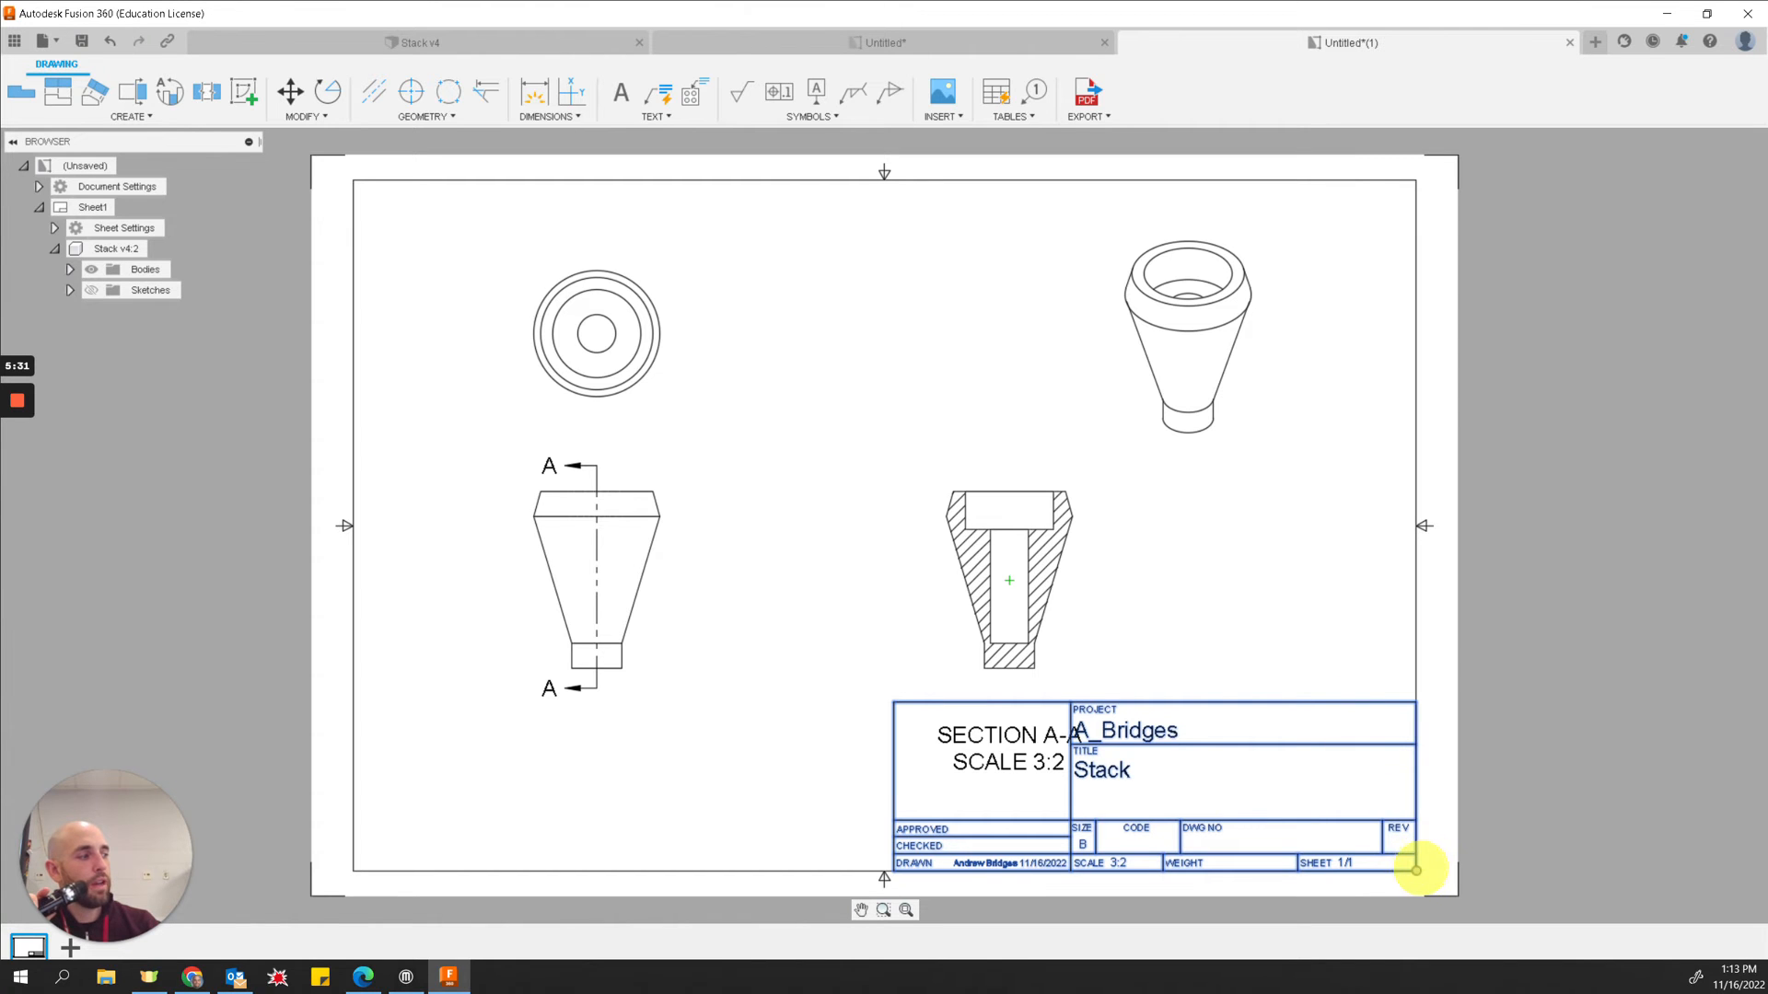
drag(1416, 870, 884, 871)
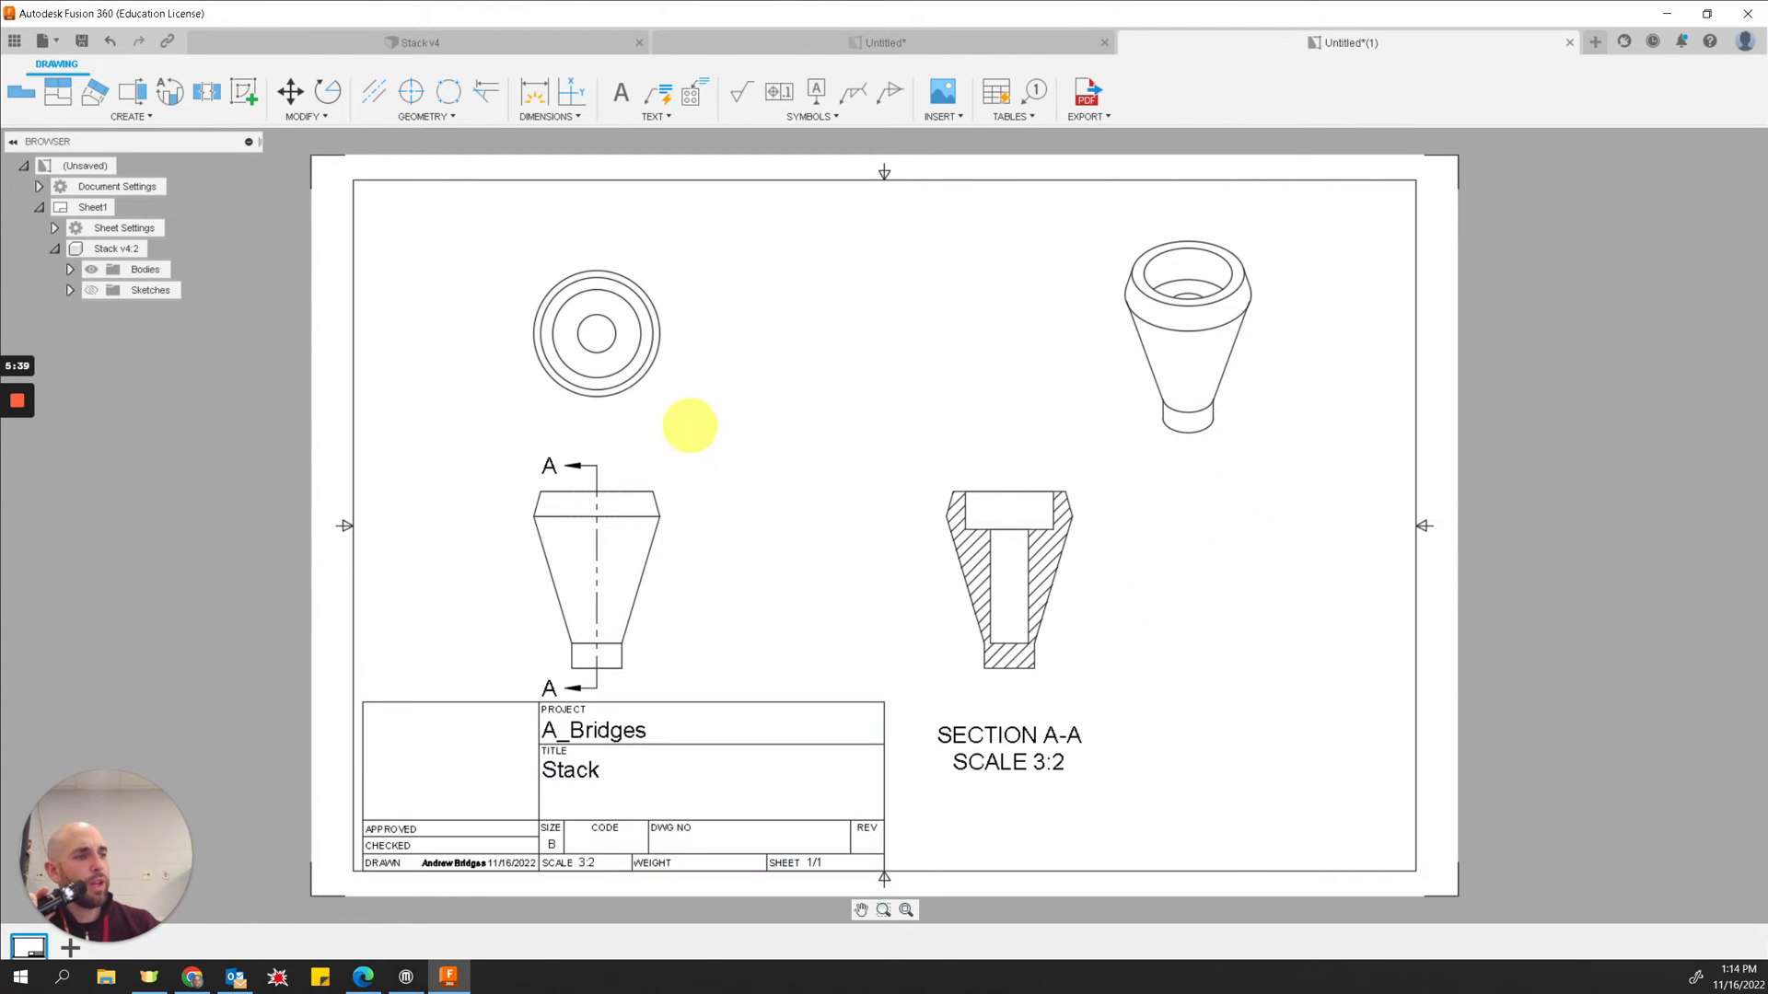
drag(611, 535, 614, 510)
drag(1227, 354, 1302, 310)
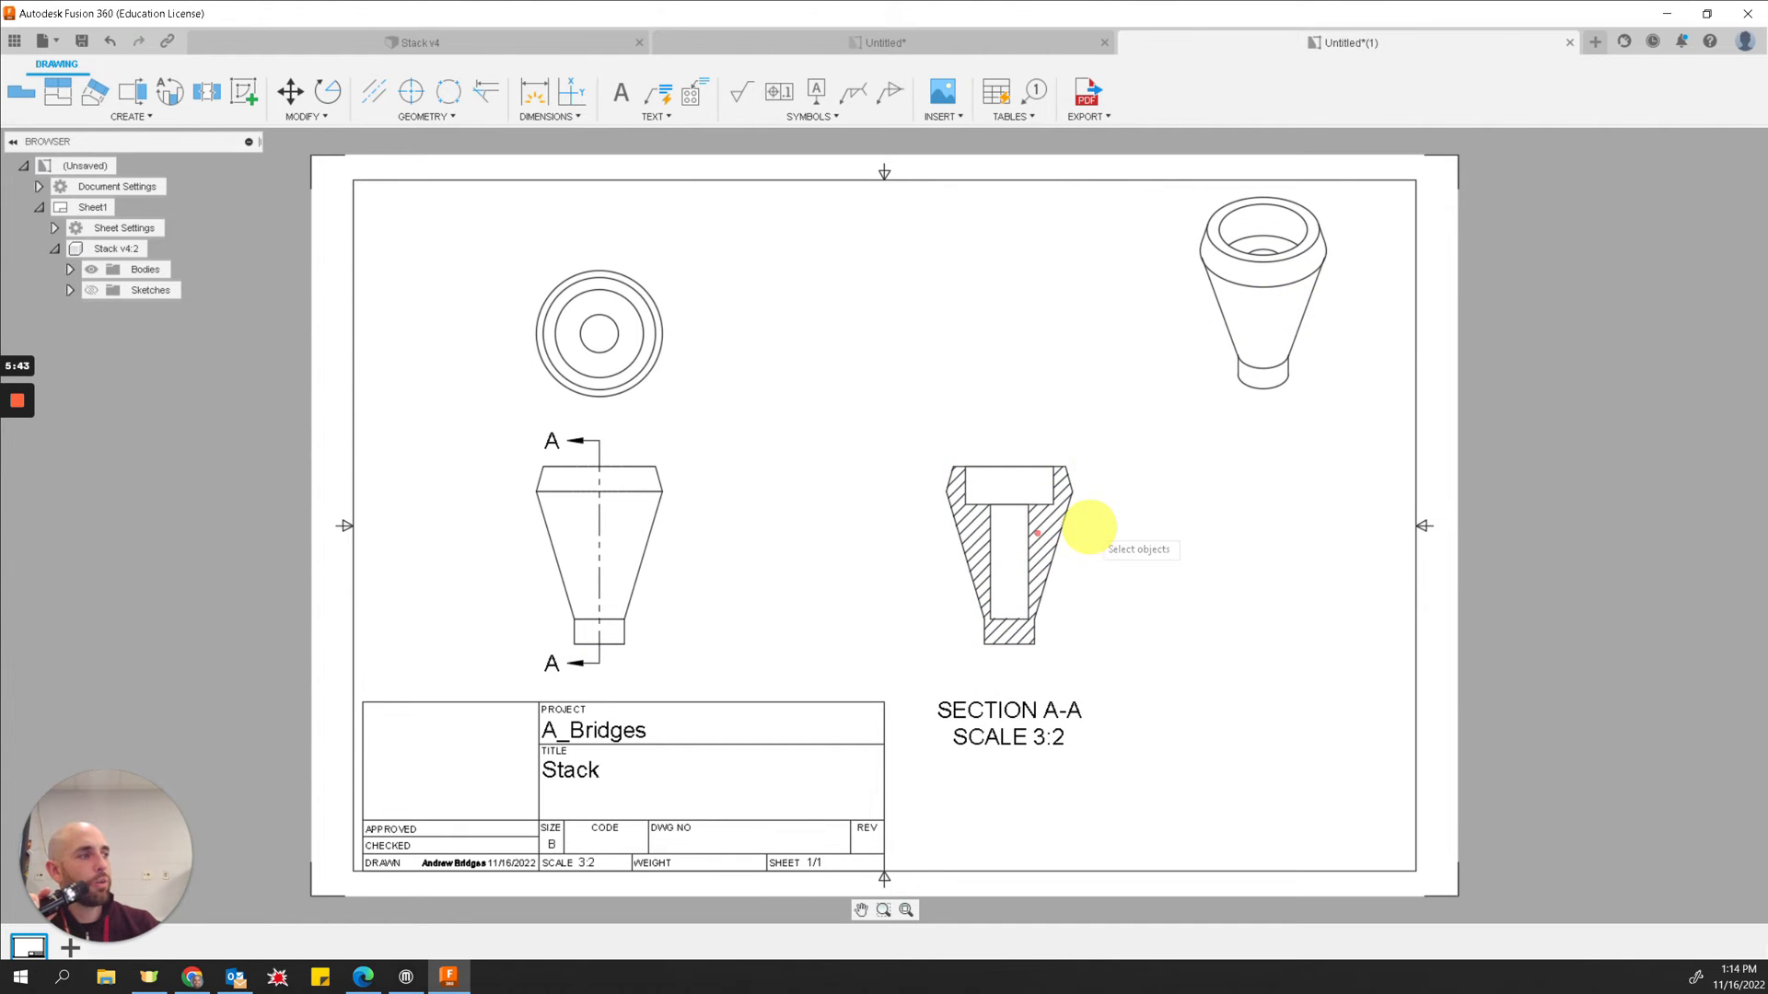
Step: Move the section view farther right, level with the base view
click(1026, 552)
click(1066, 548)
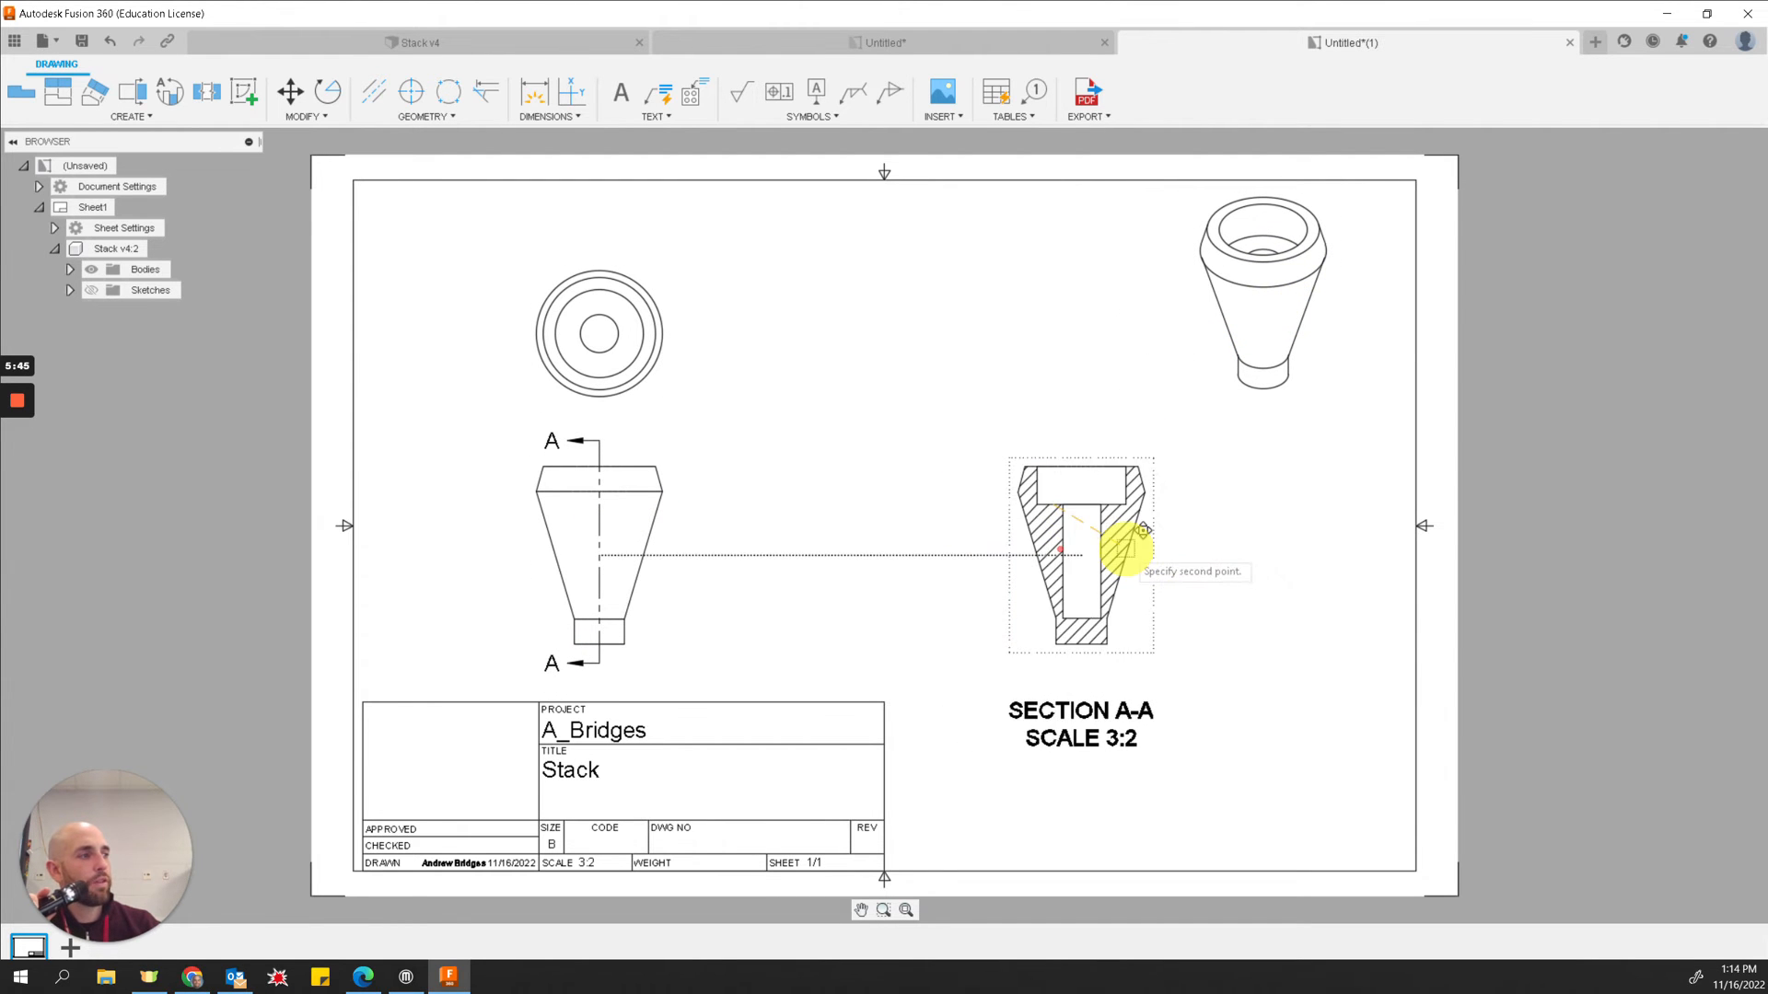
click(1127, 549)
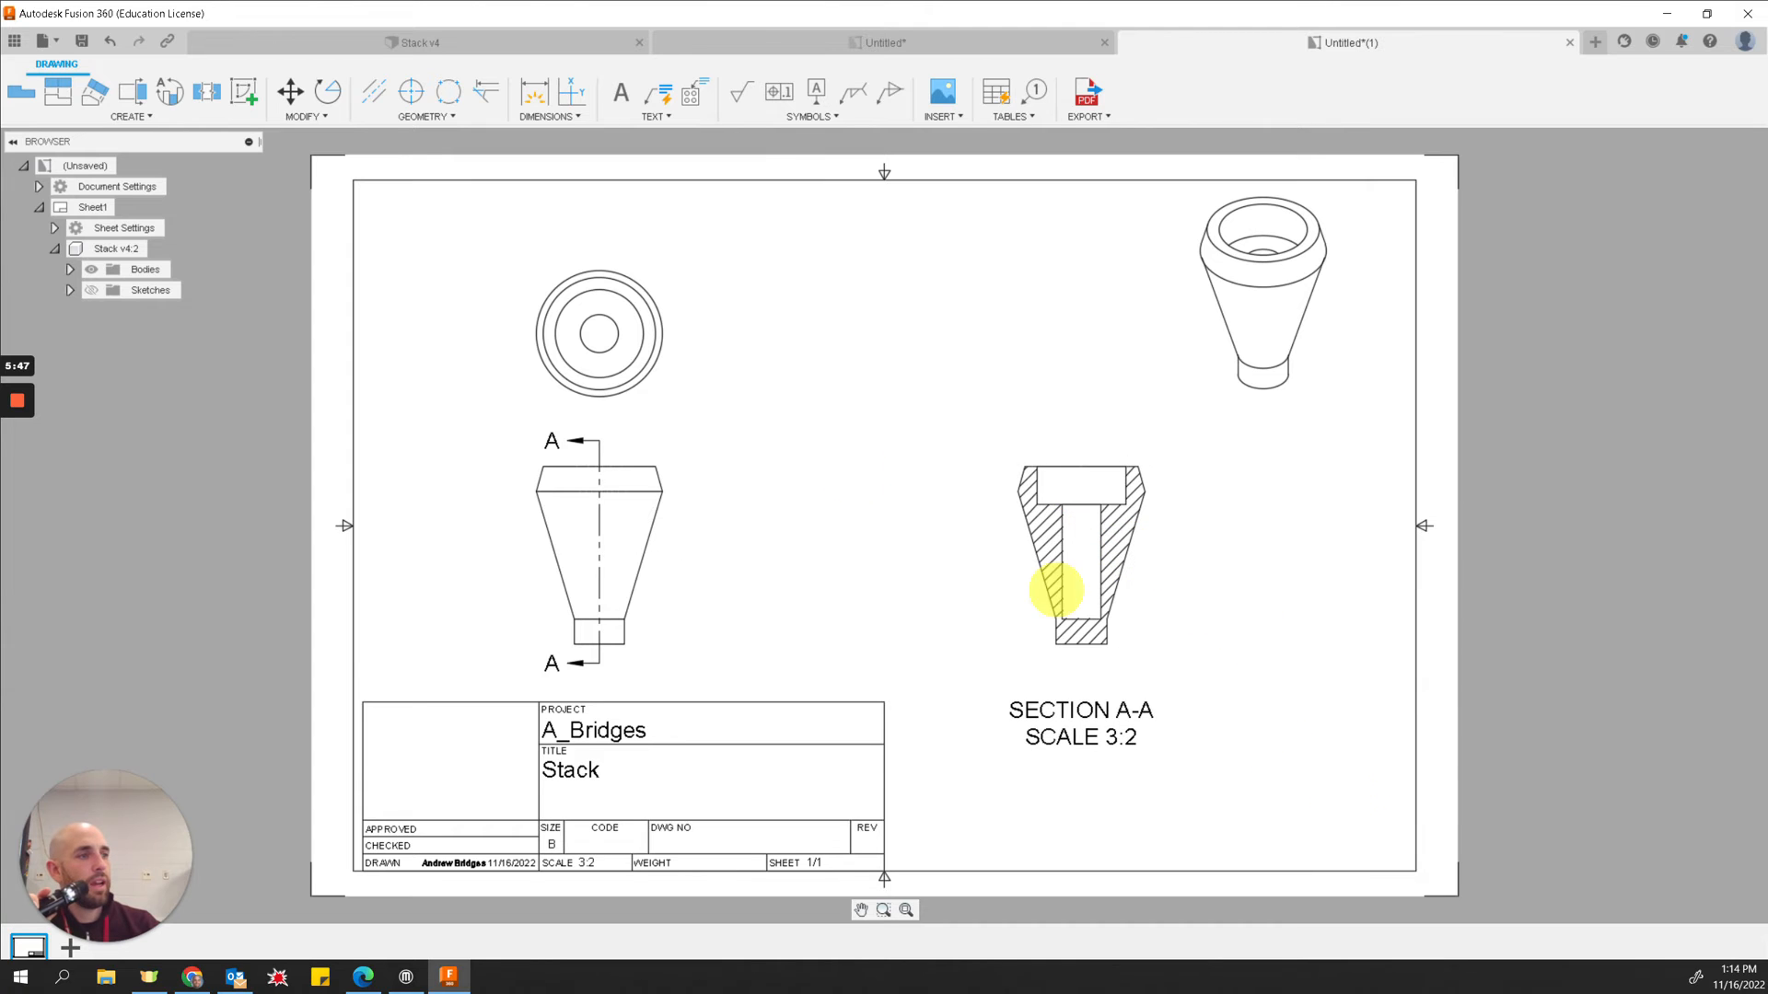
click(652, 359)
click(645, 362)
click(654, 313)
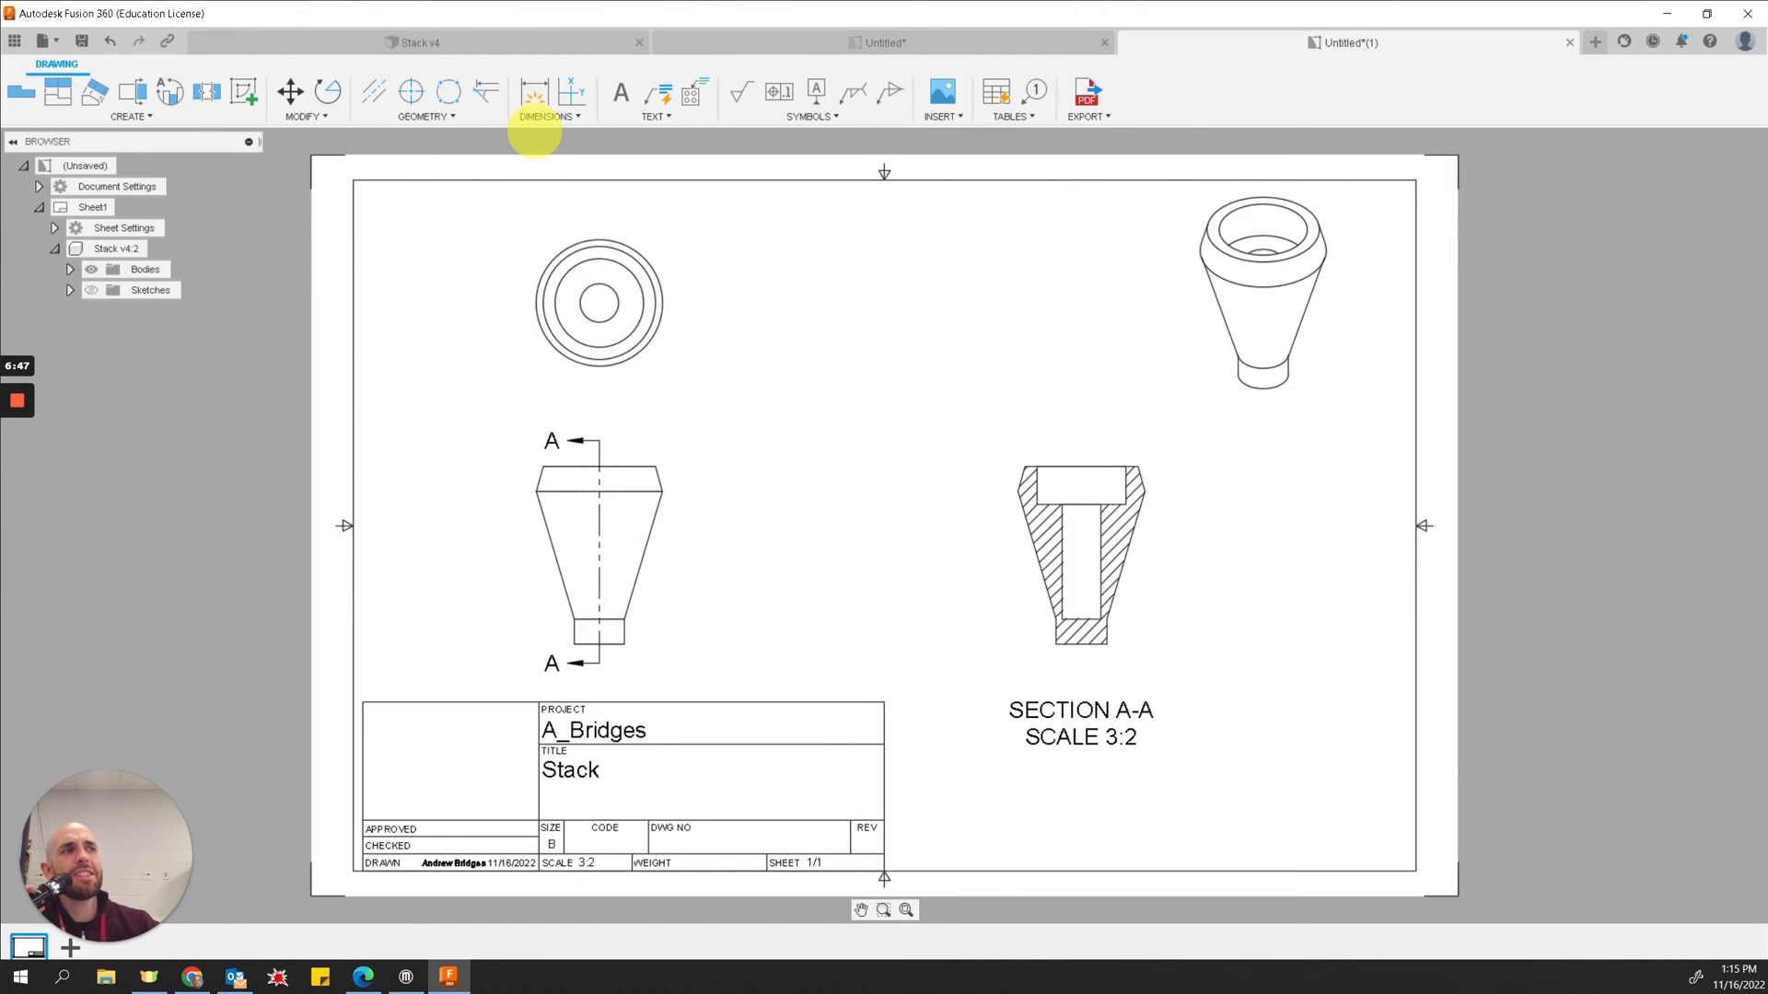
Step: Add a hole and thread note to the counterbore's top edge in the section view, placing it above left
click(534, 118)
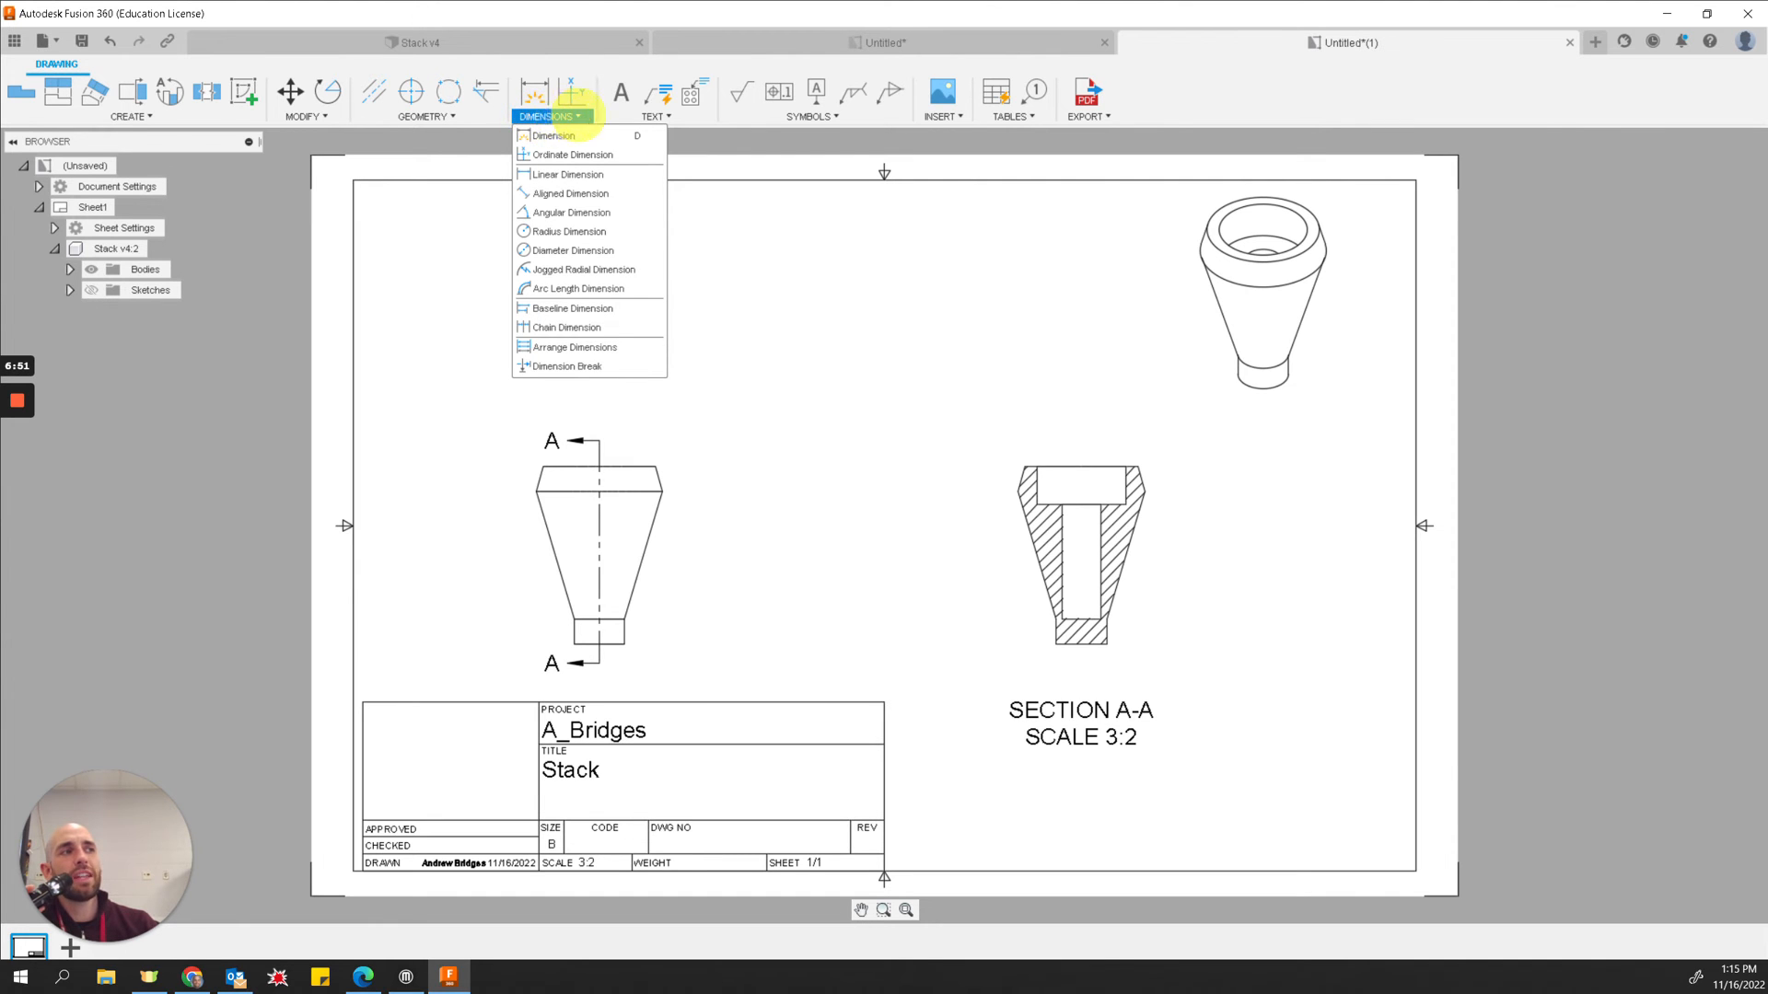
click(650, 111)
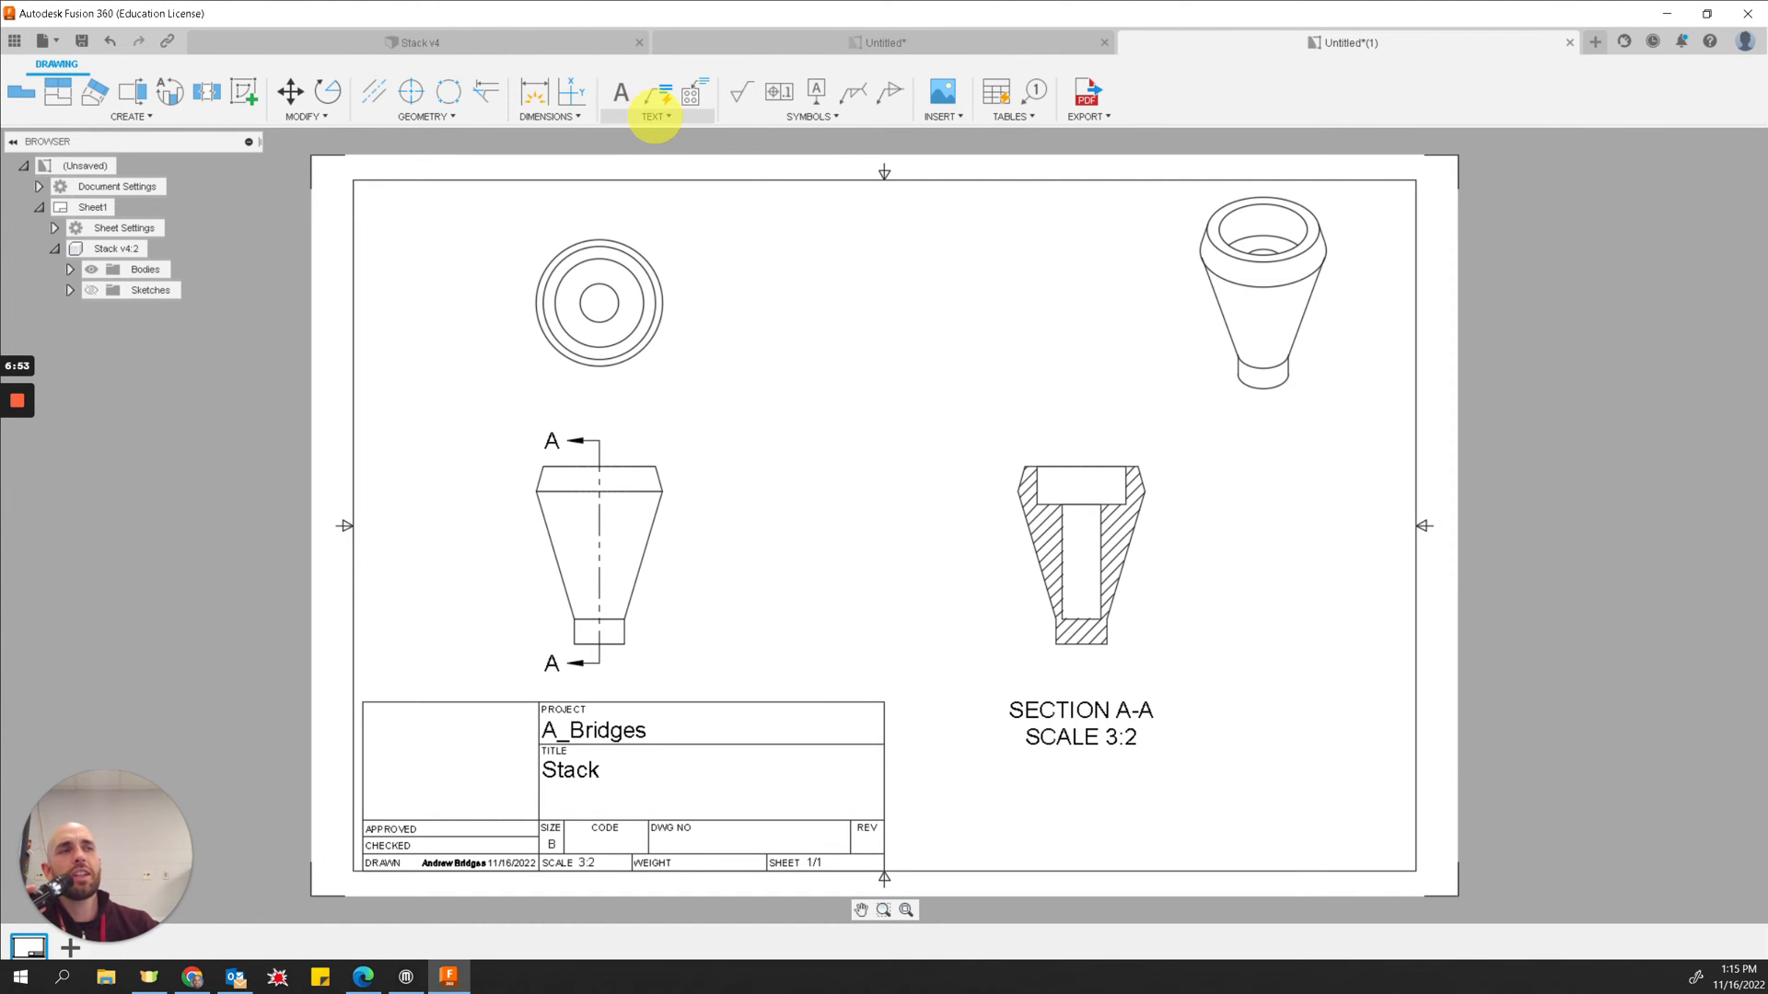
click(654, 117)
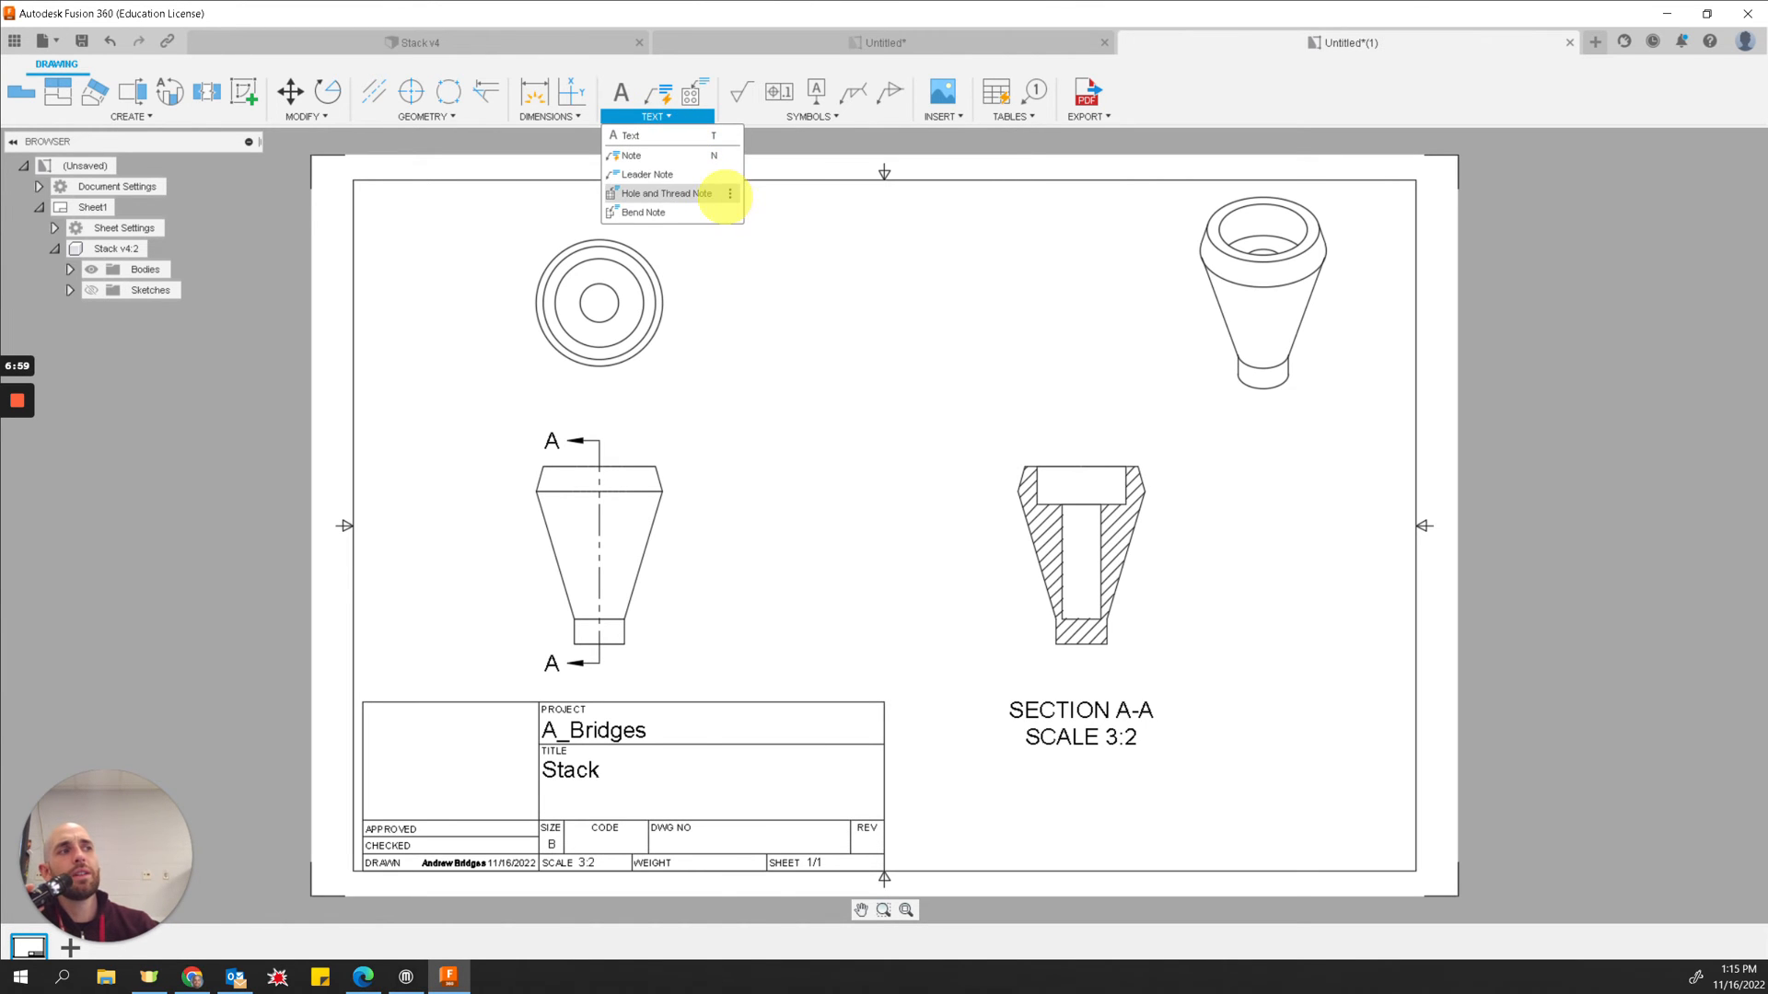
click(647, 192)
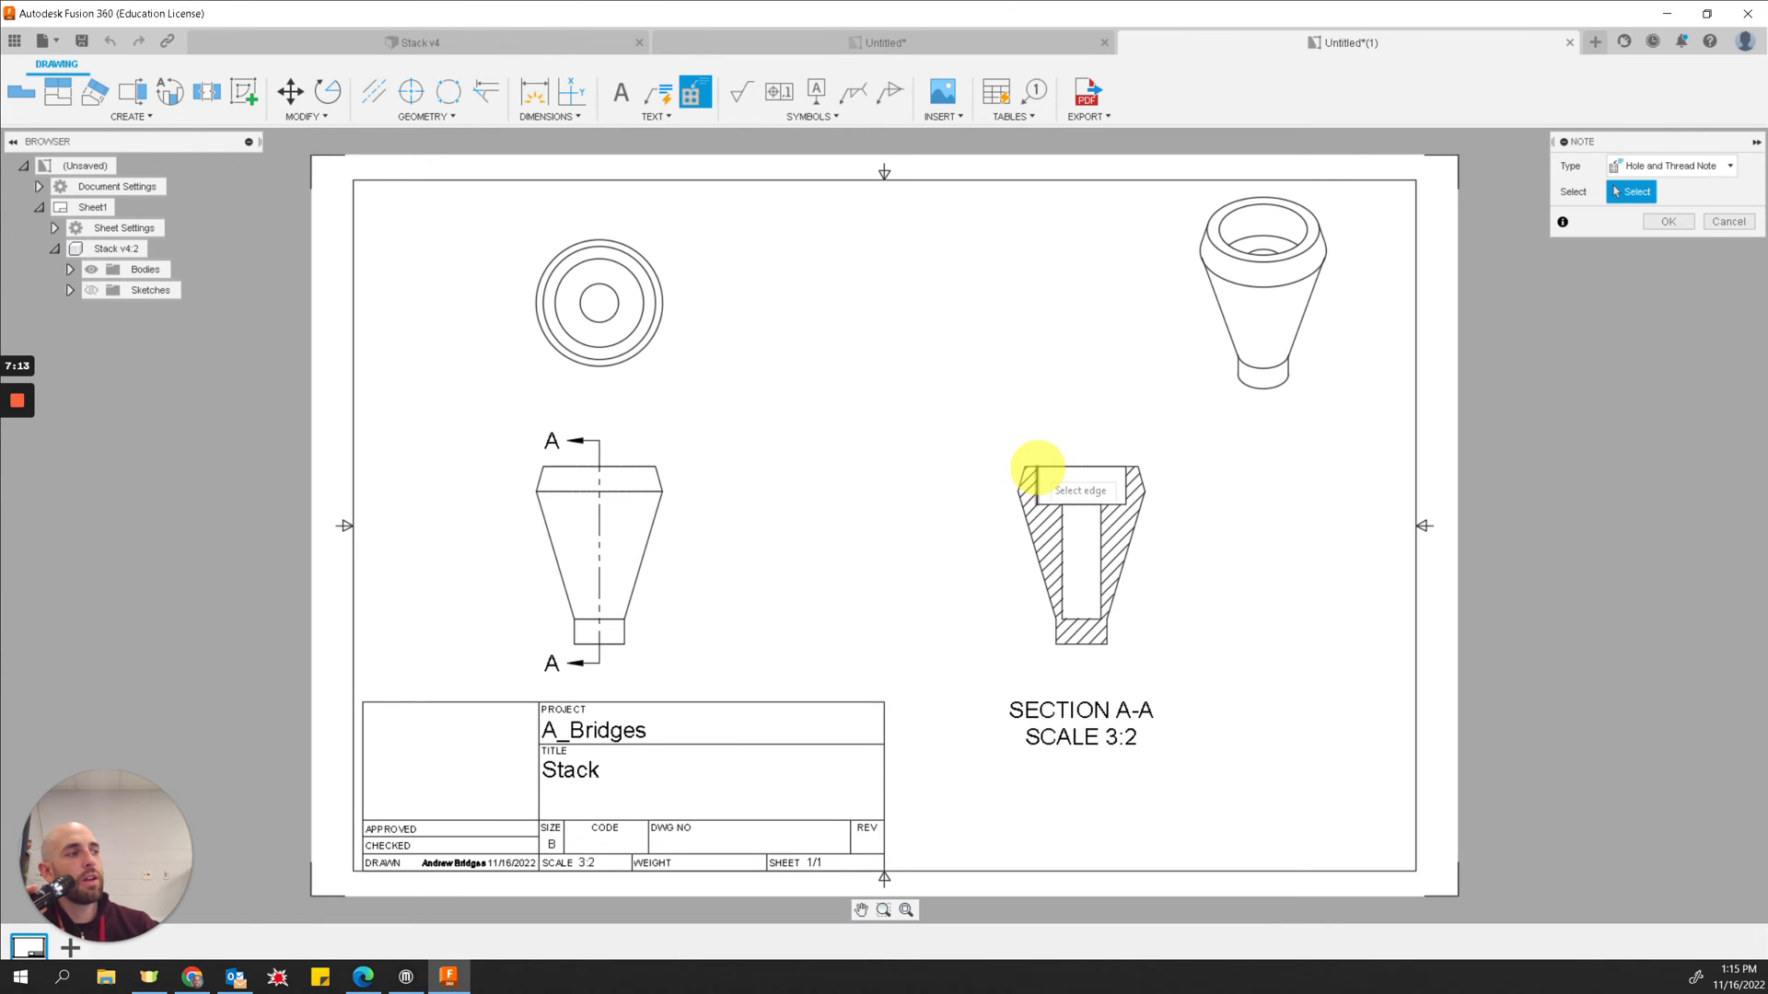
click(1037, 467)
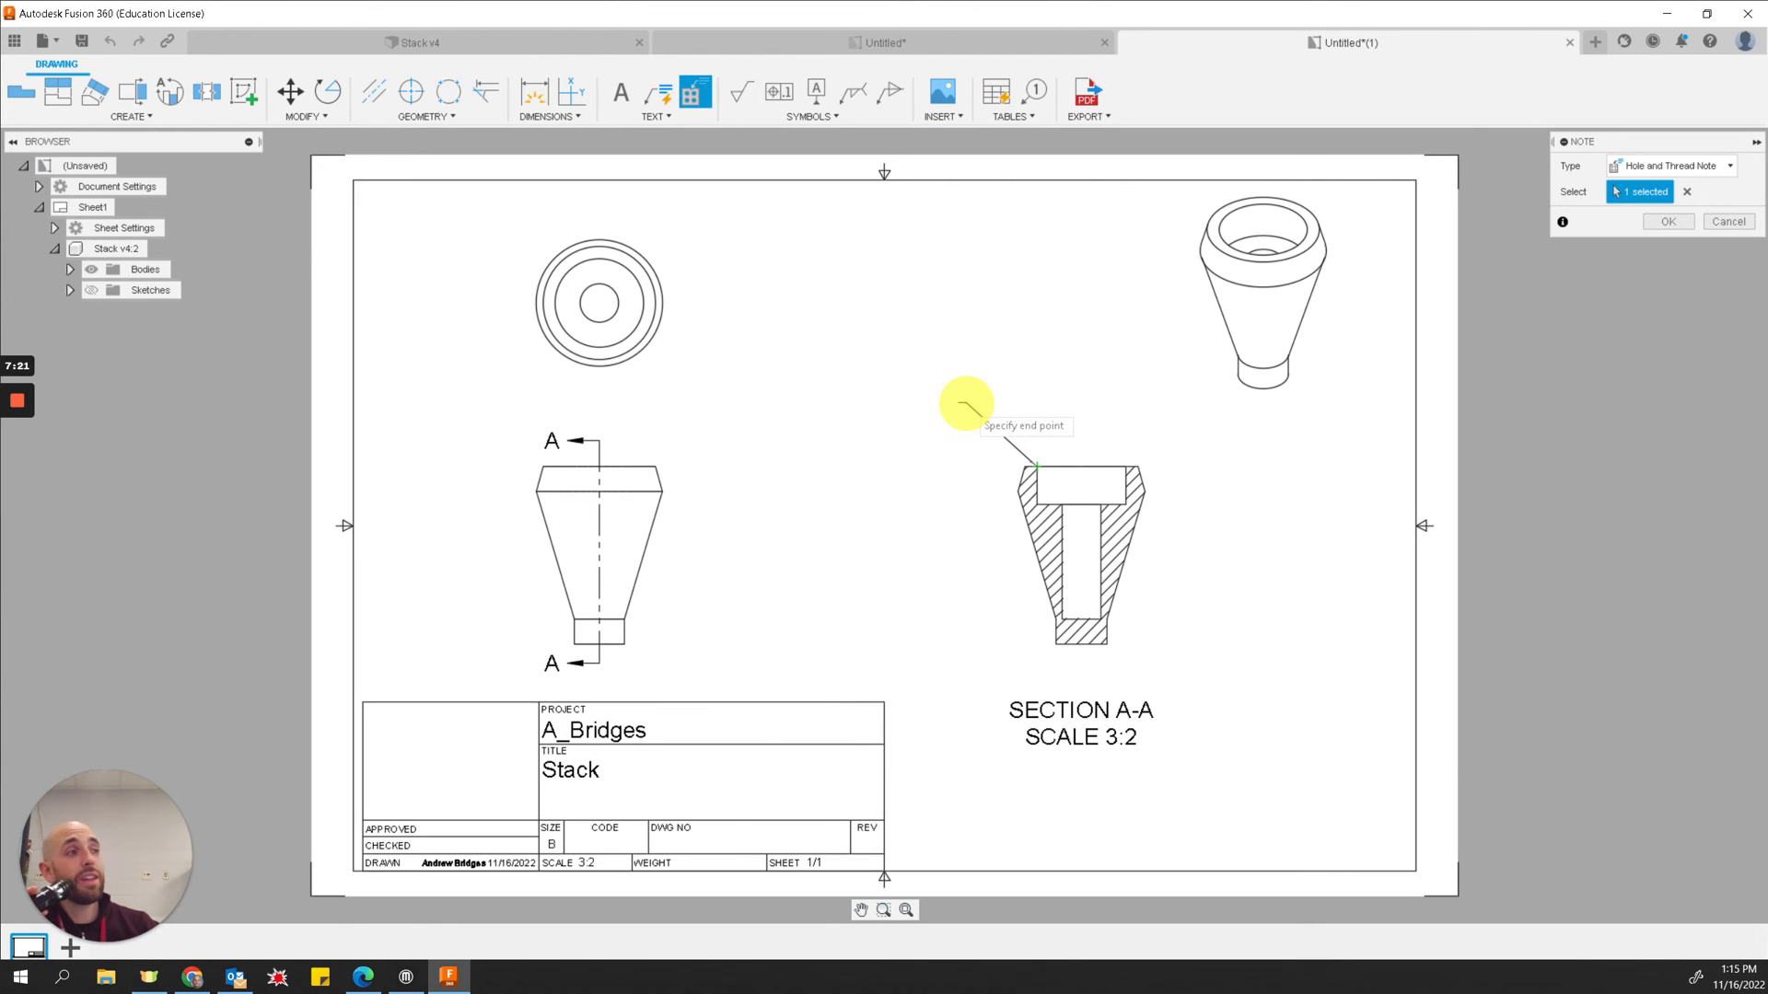
click(962, 404)
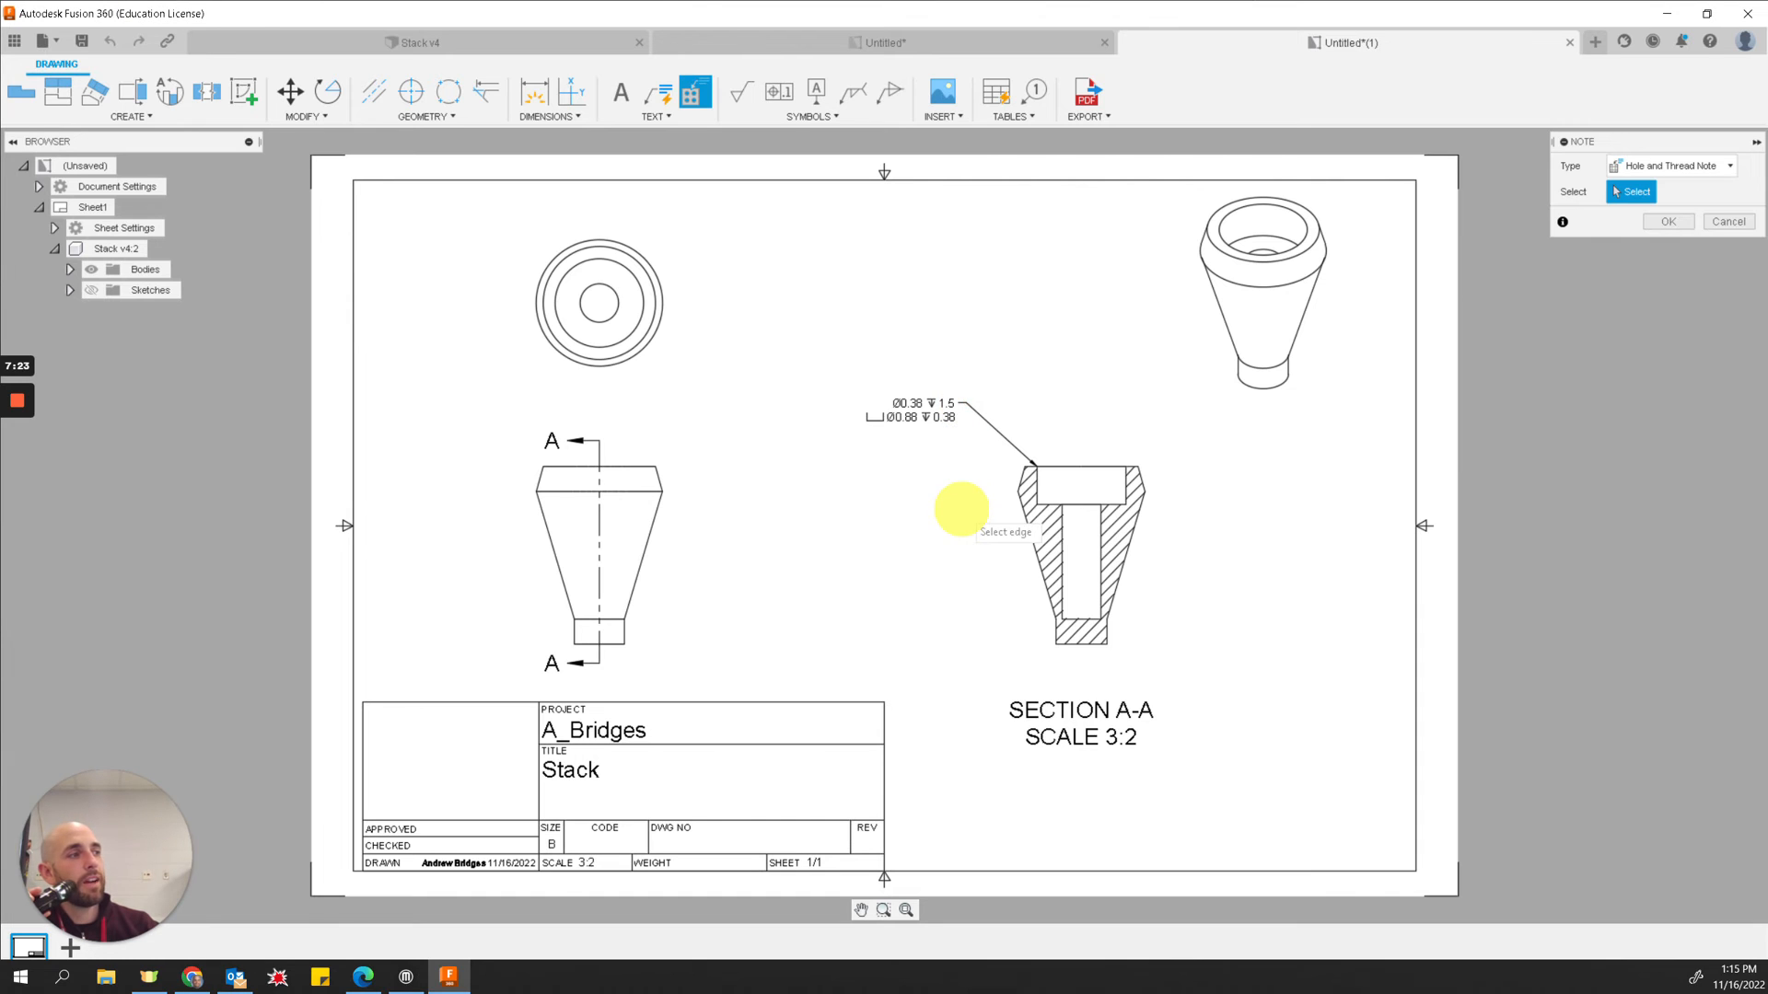
click(1666, 223)
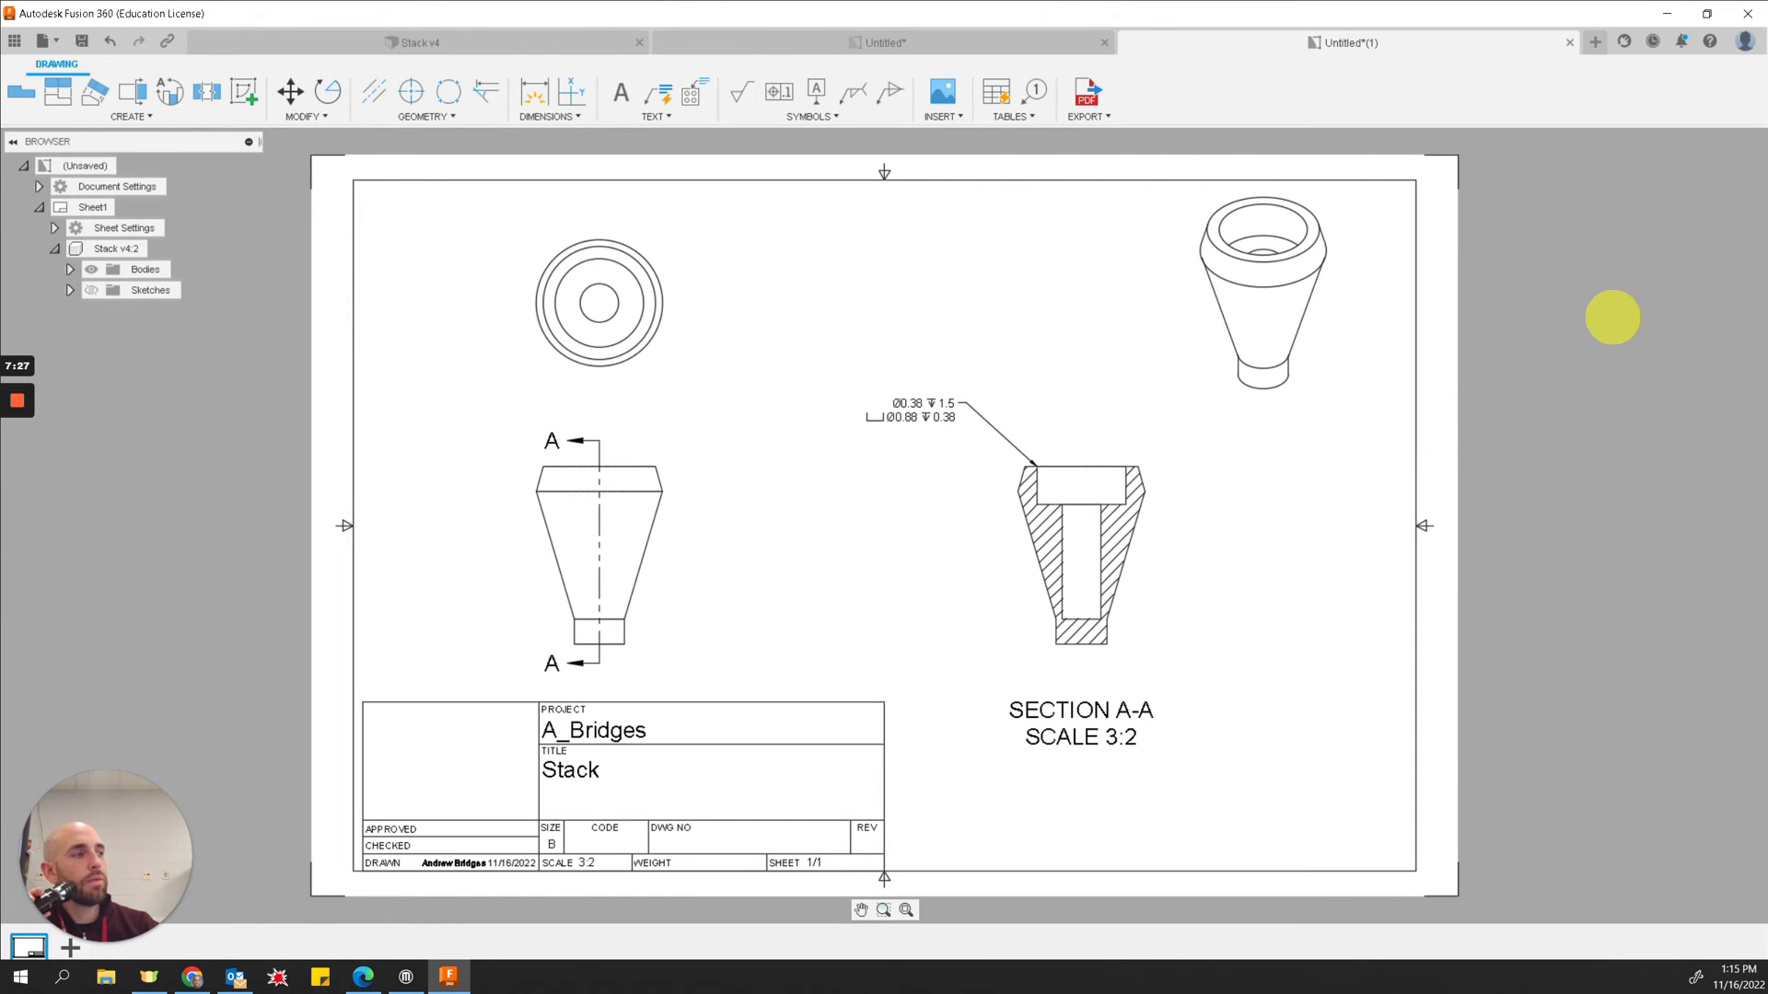
Step: Set the document's linear precision to three decimal places (0.123) in the document settings
scroll(911, 408, up, 2)
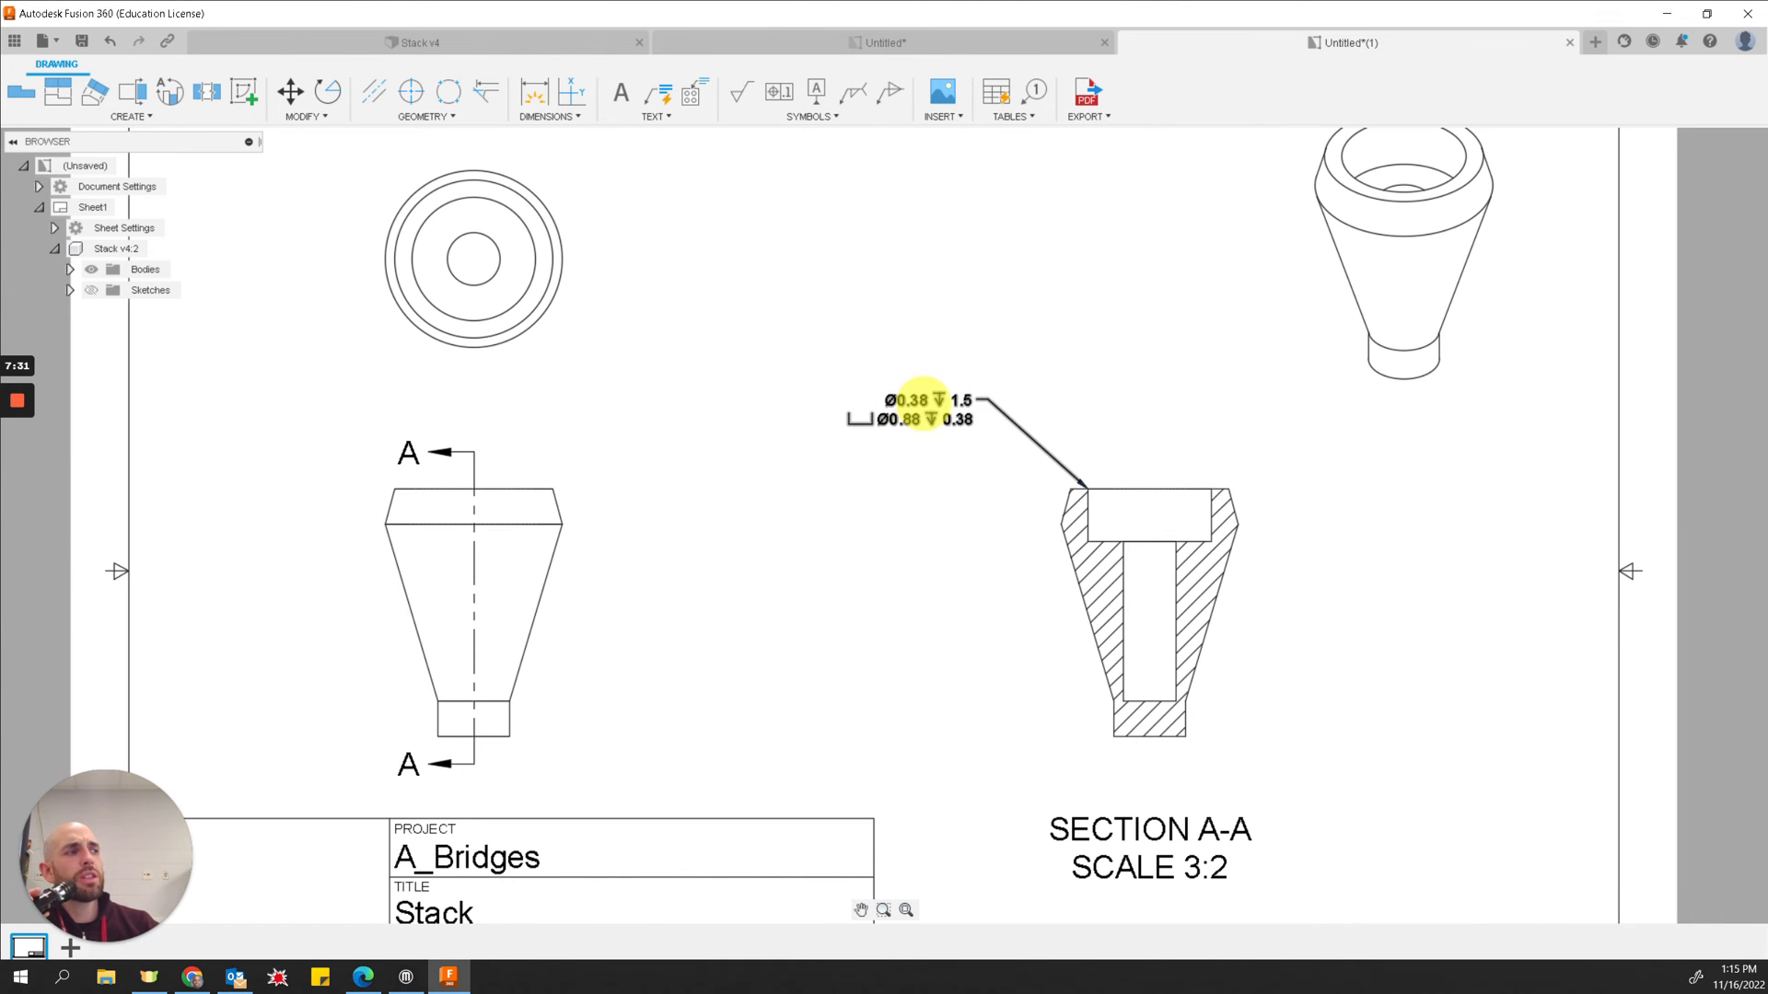
click(372, 40)
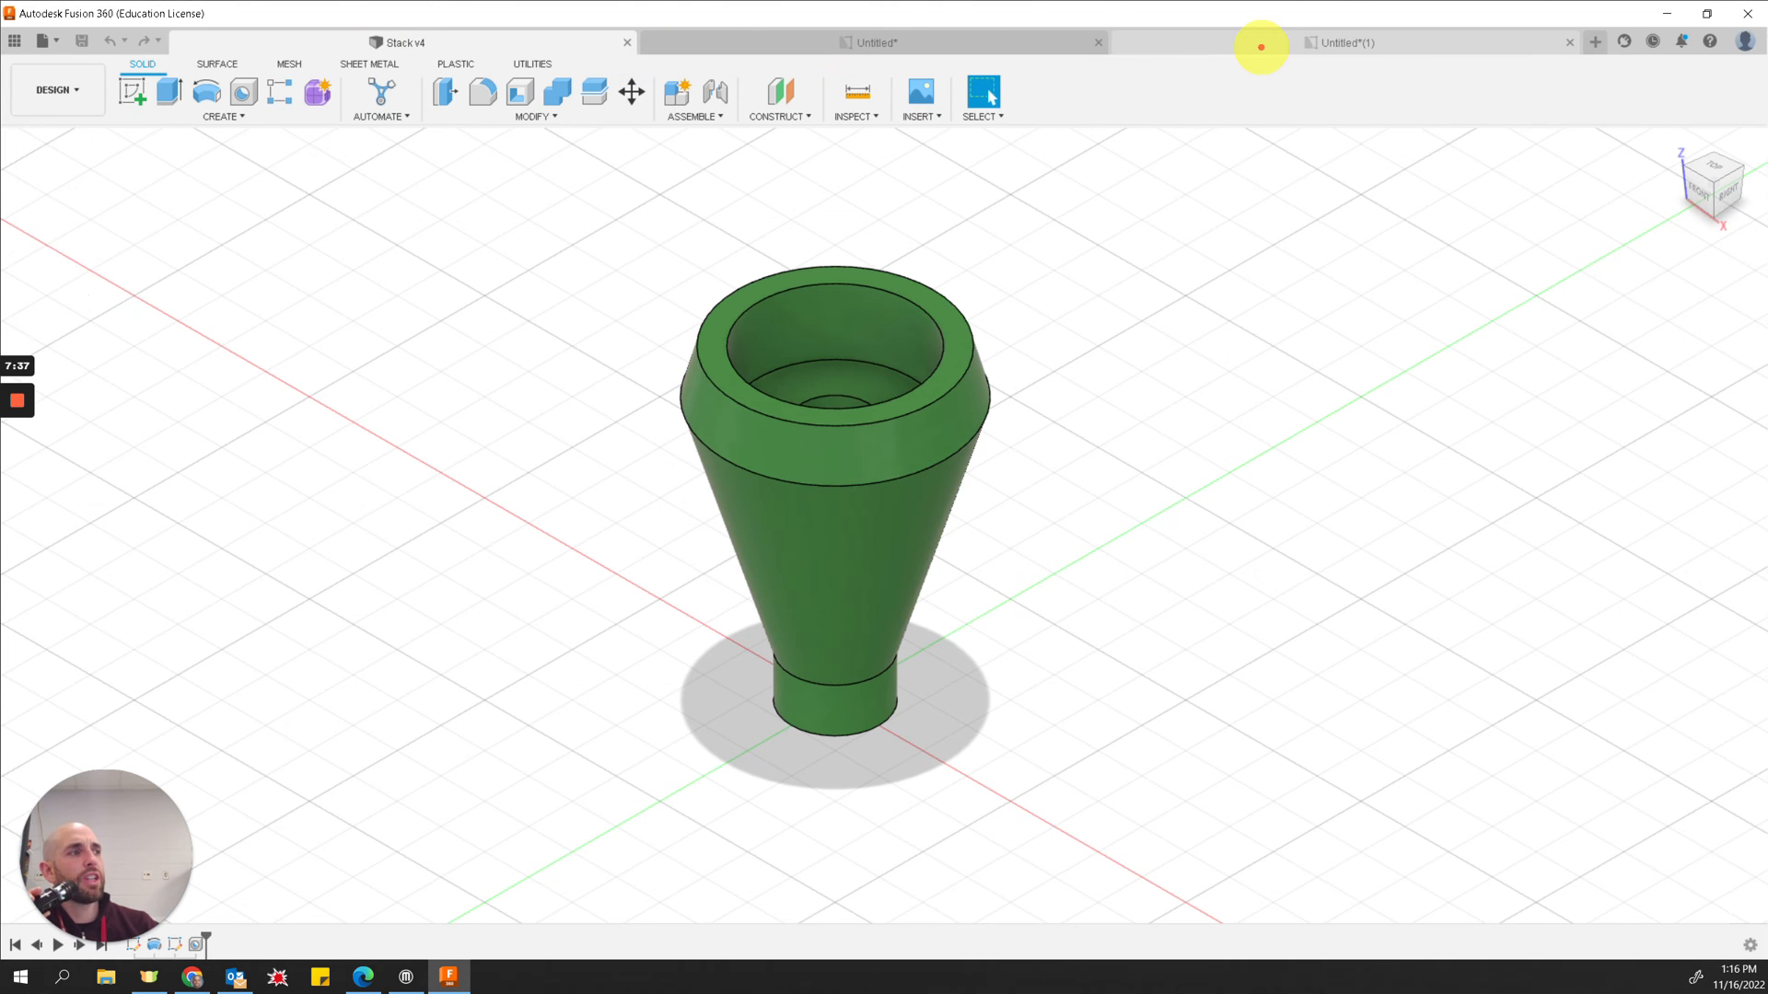
click(1260, 43)
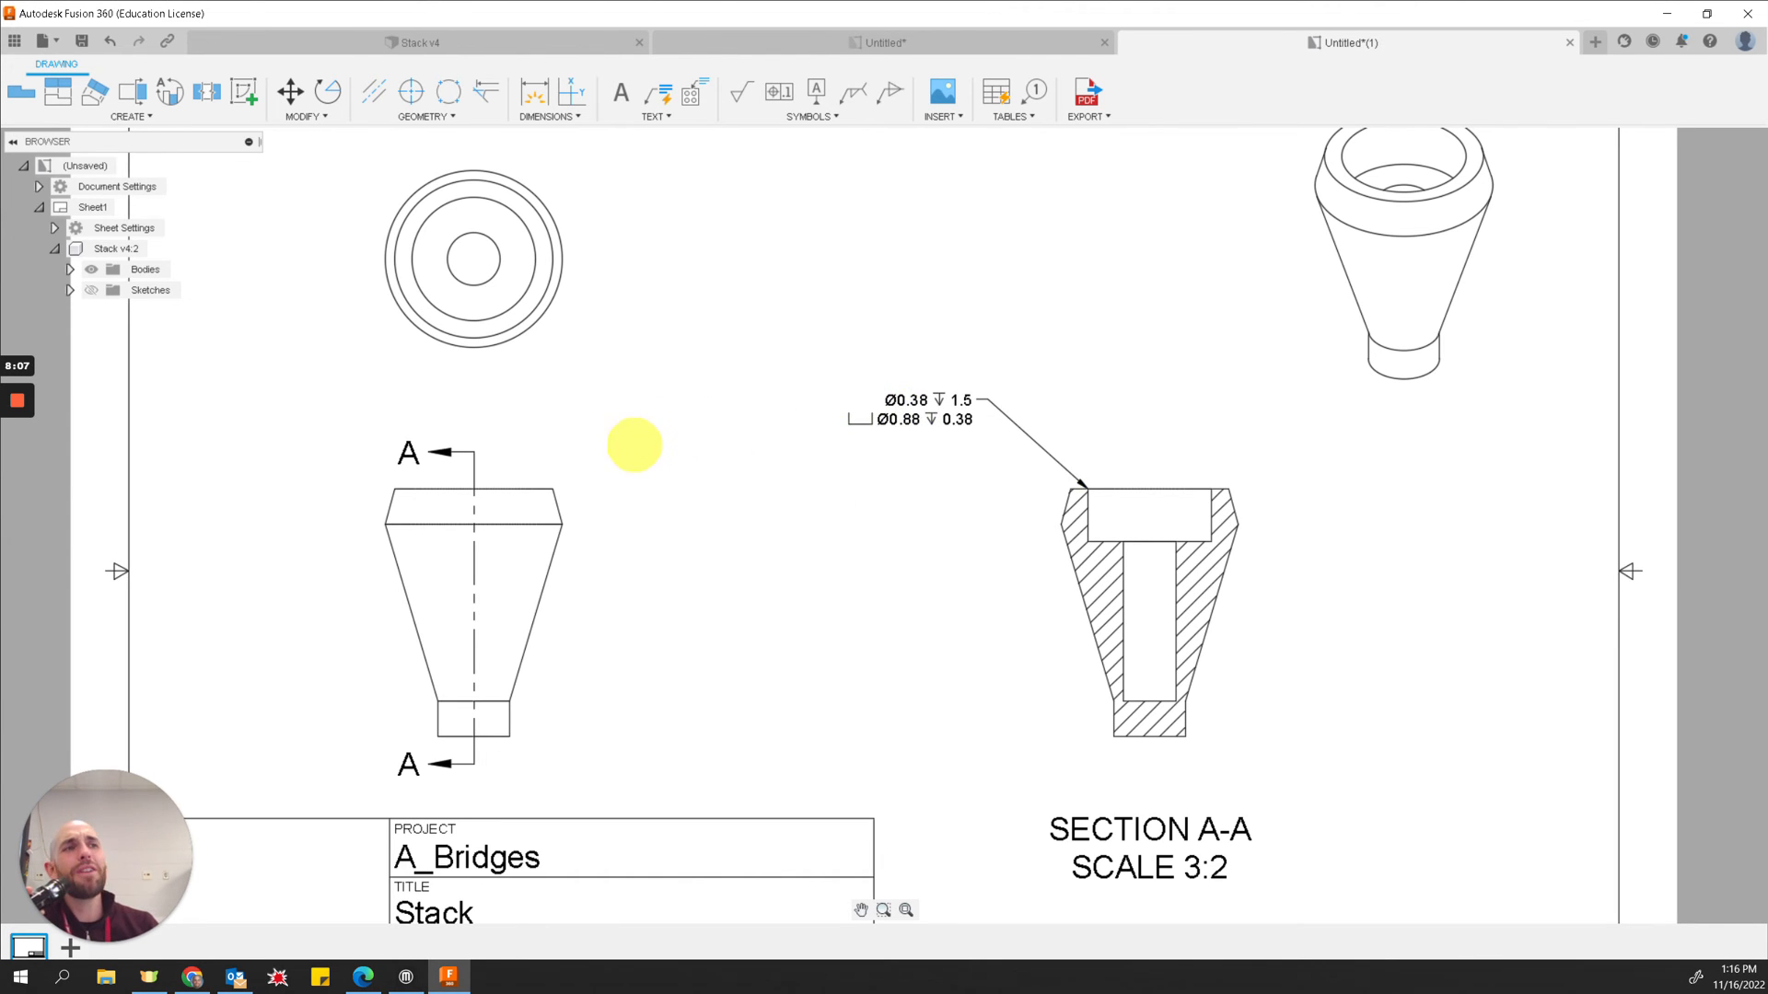
scroll(611, 440, down, 3)
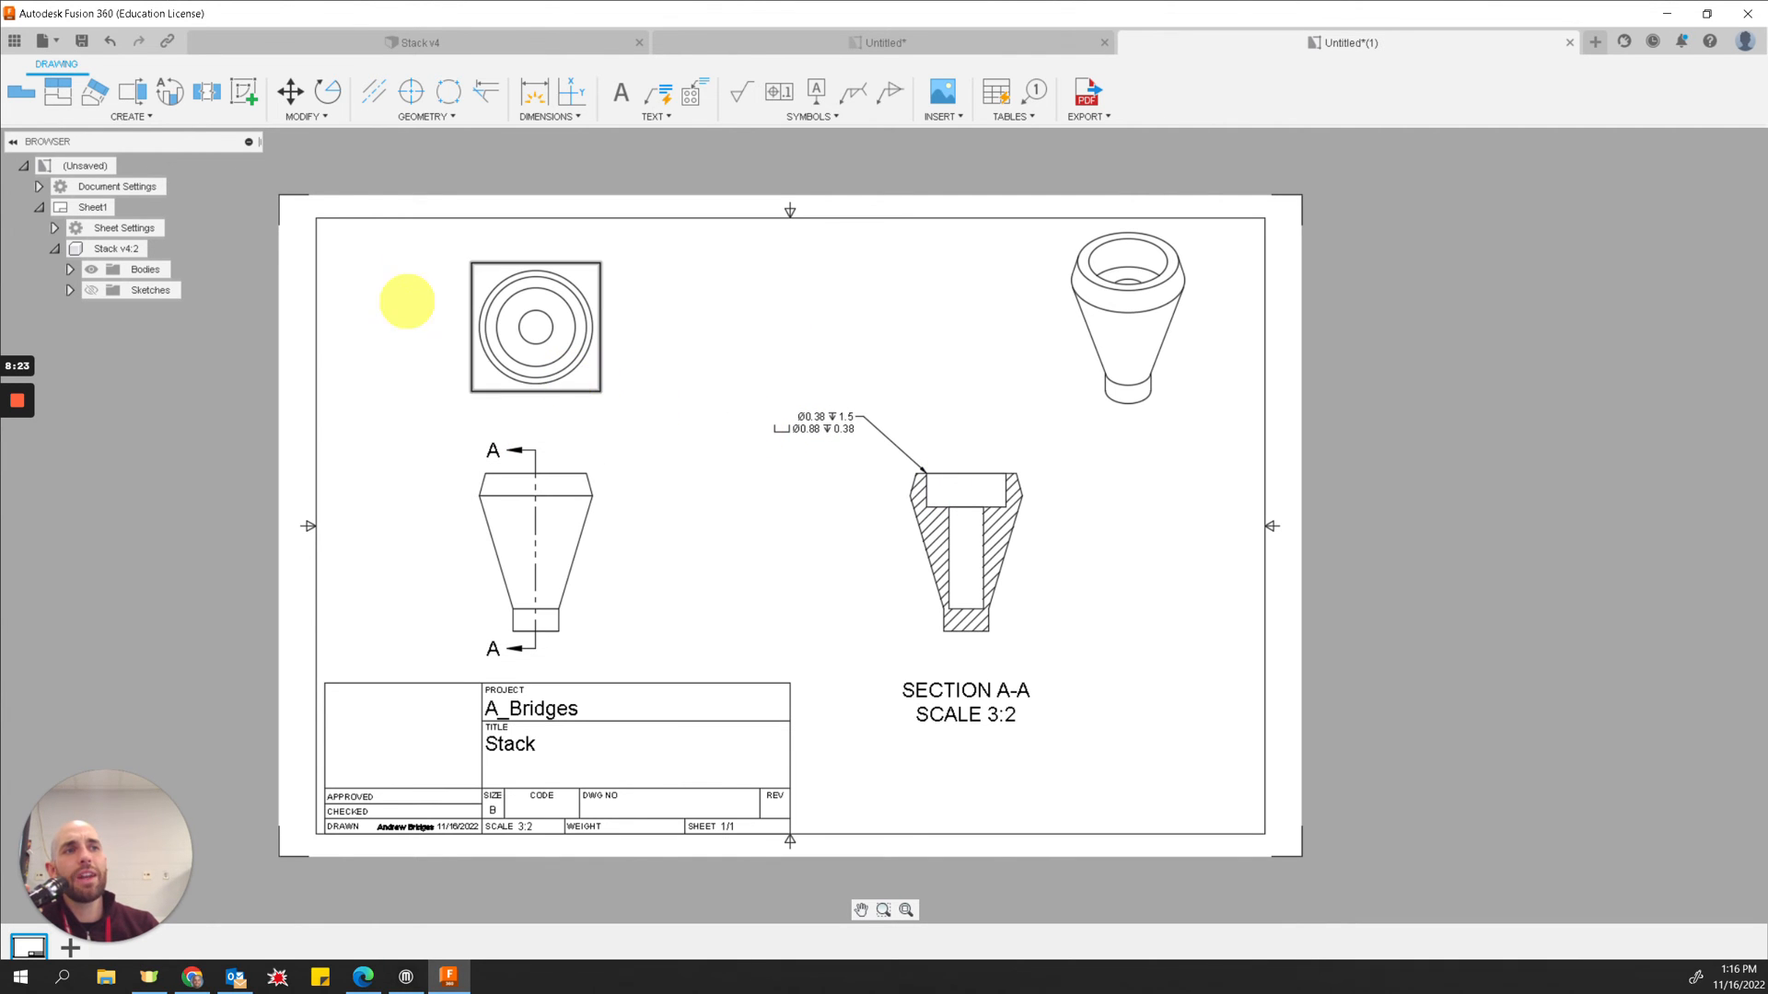
click(134, 186)
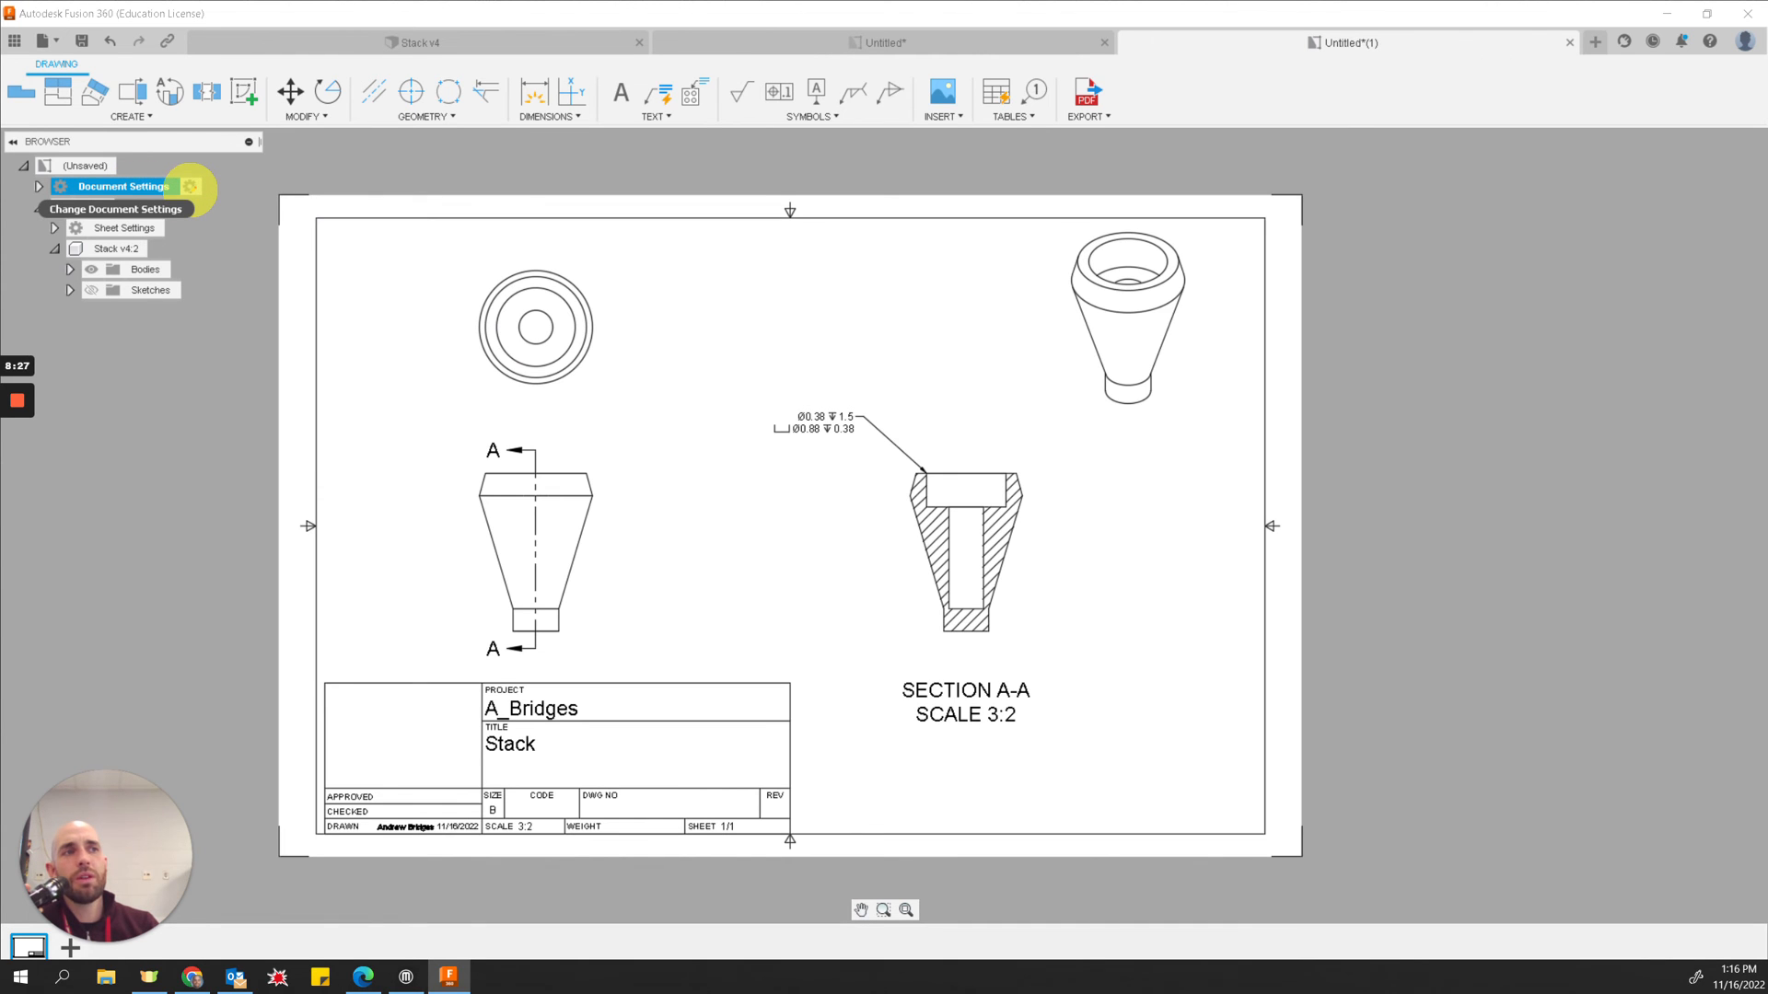
click(190, 186)
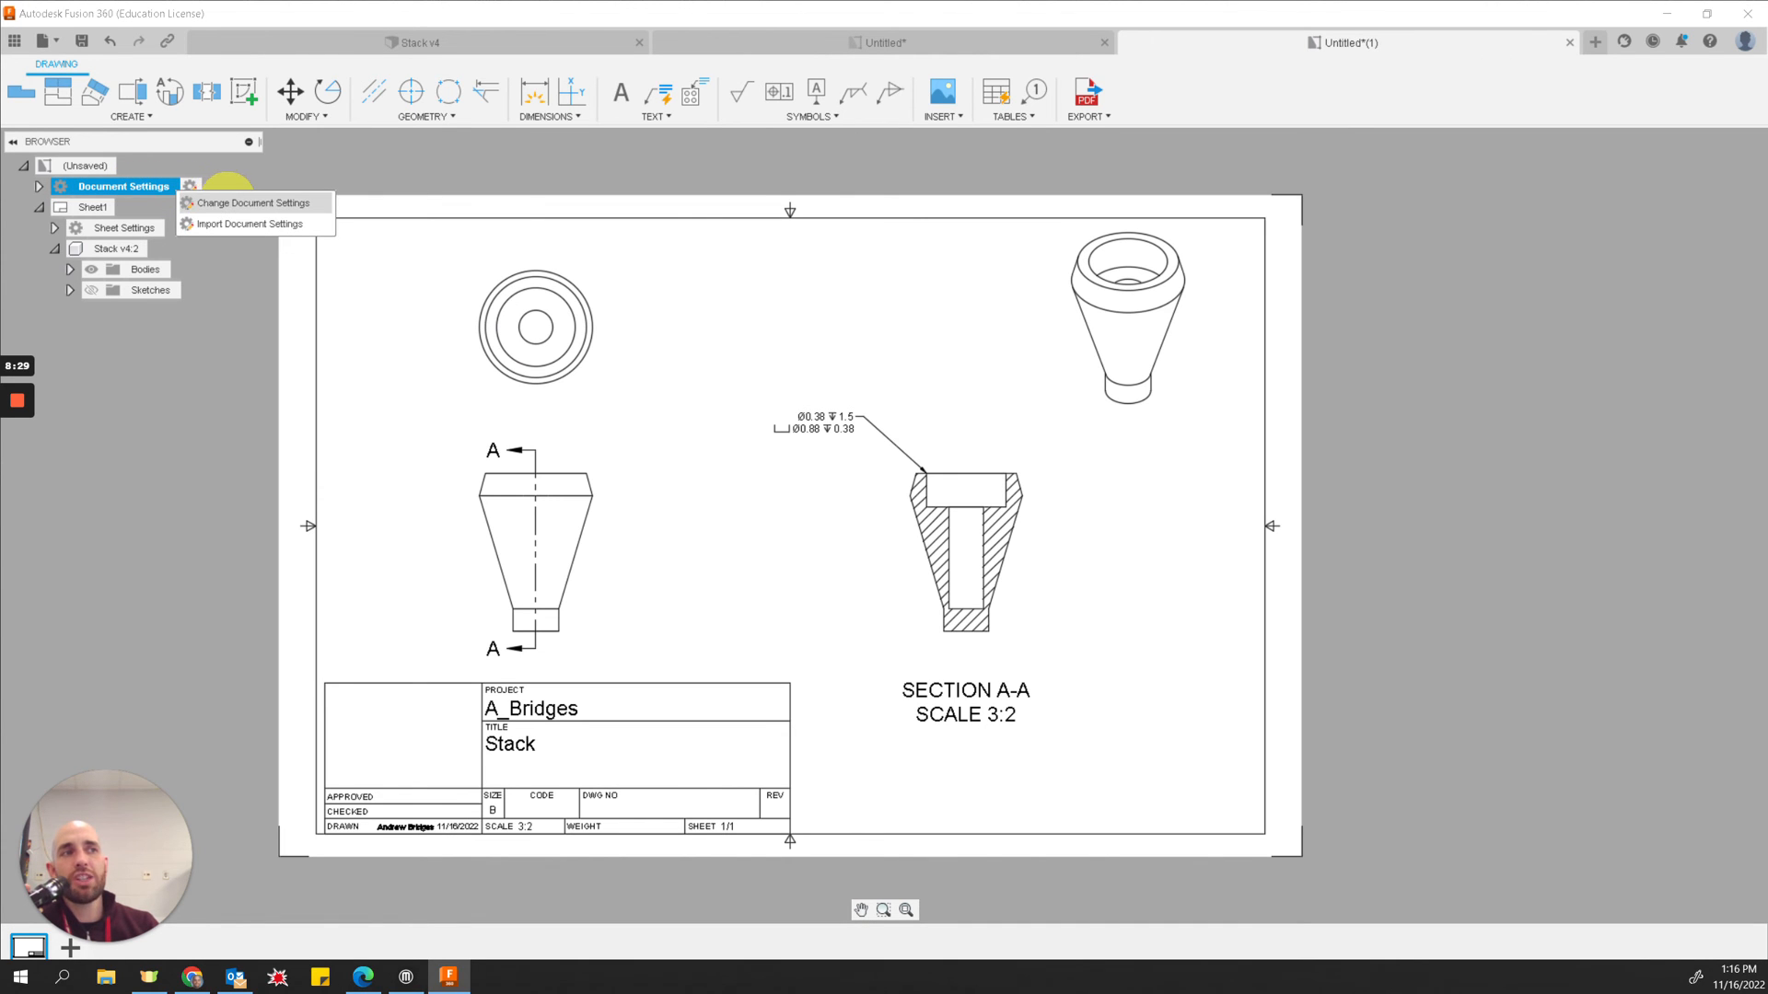
click(233, 202)
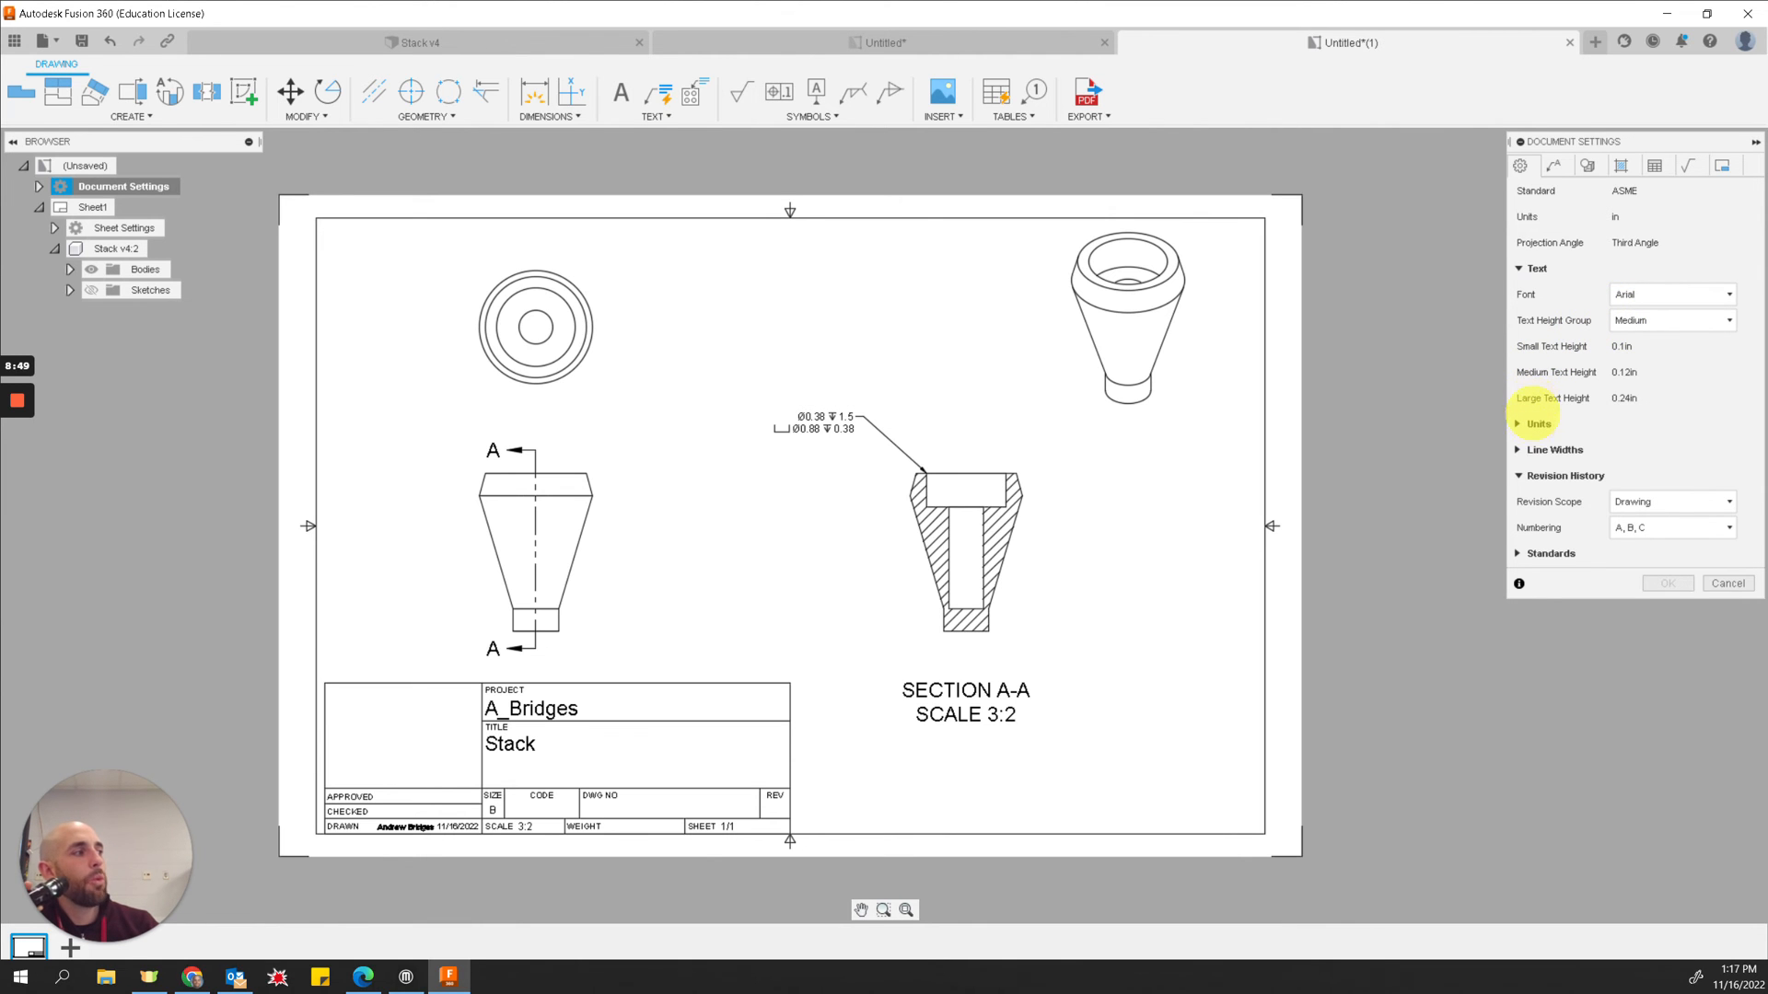
click(1517, 423)
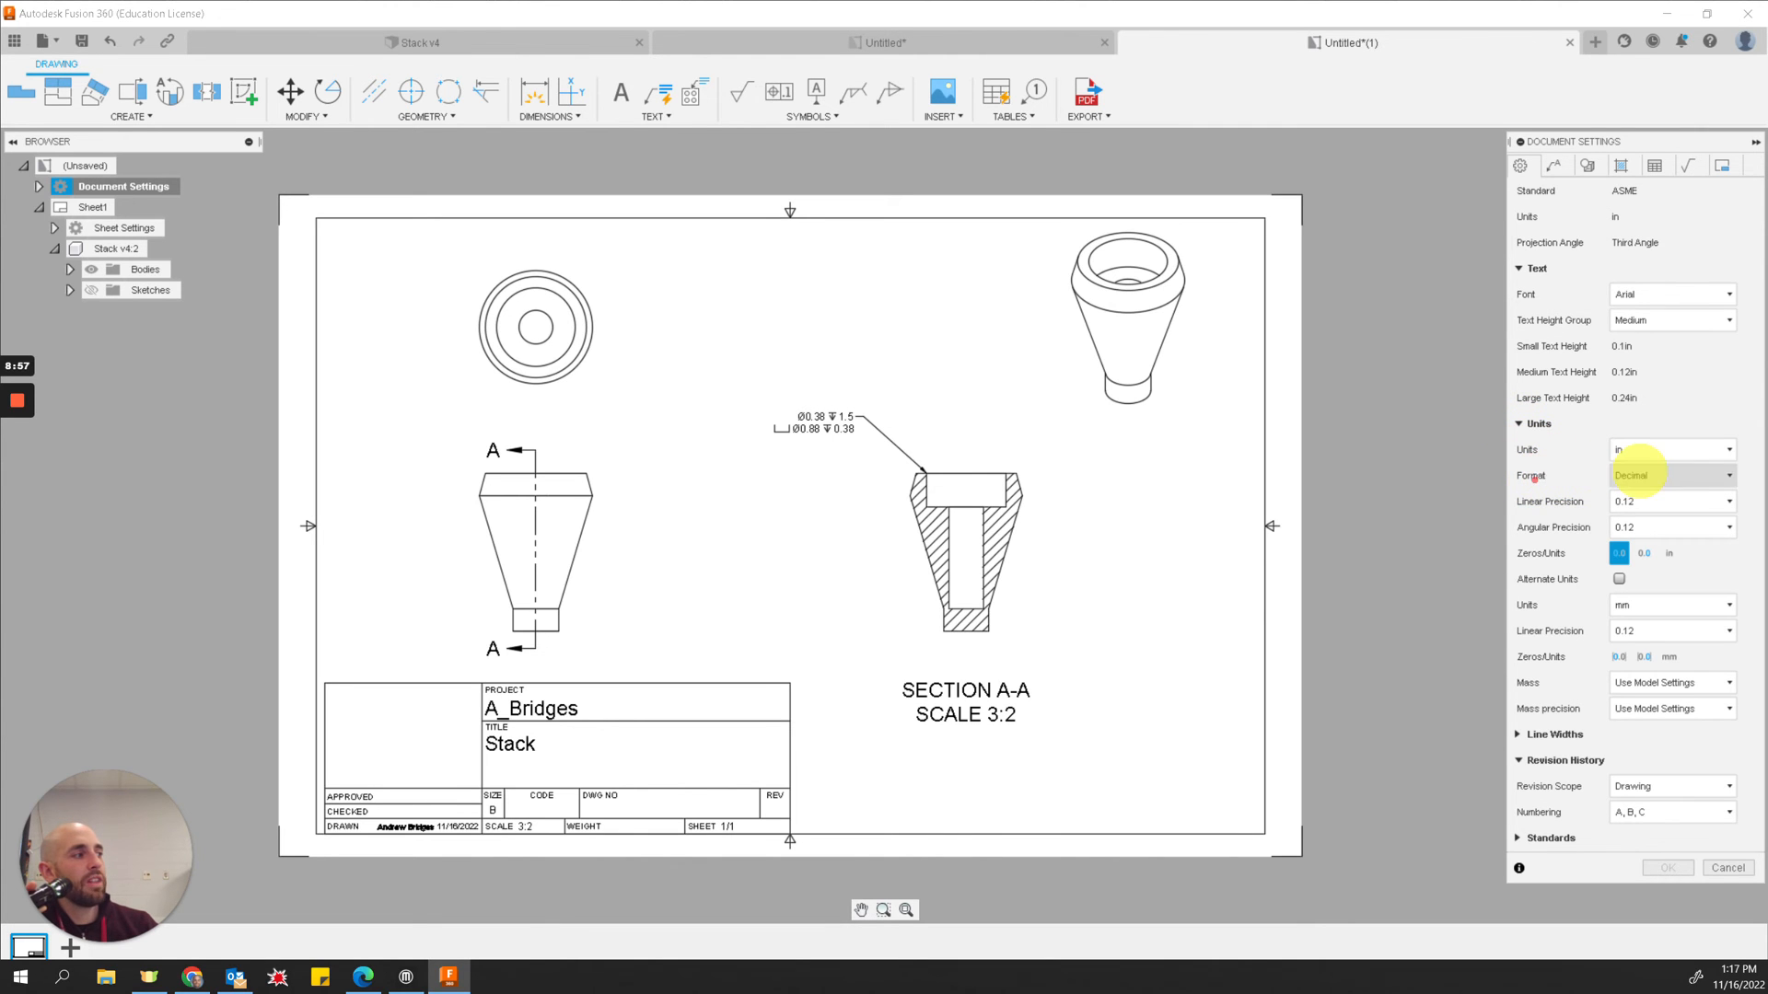
click(1650, 475)
click(1646, 475)
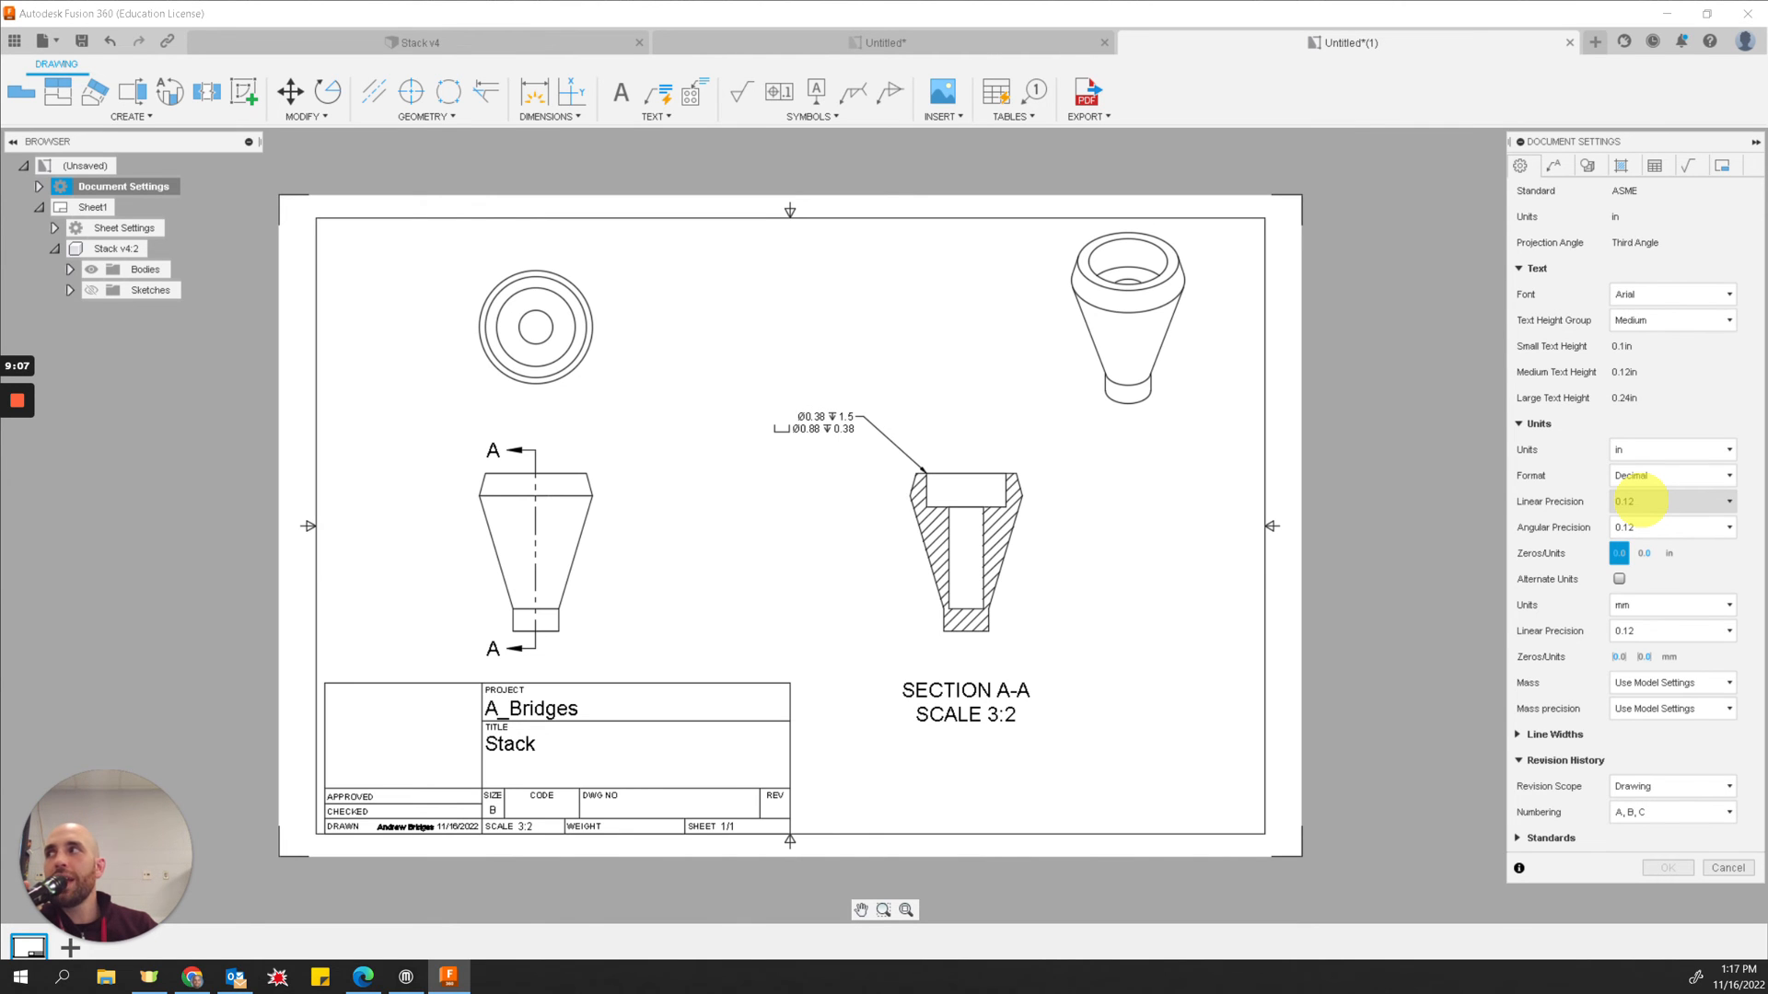
click(1640, 501)
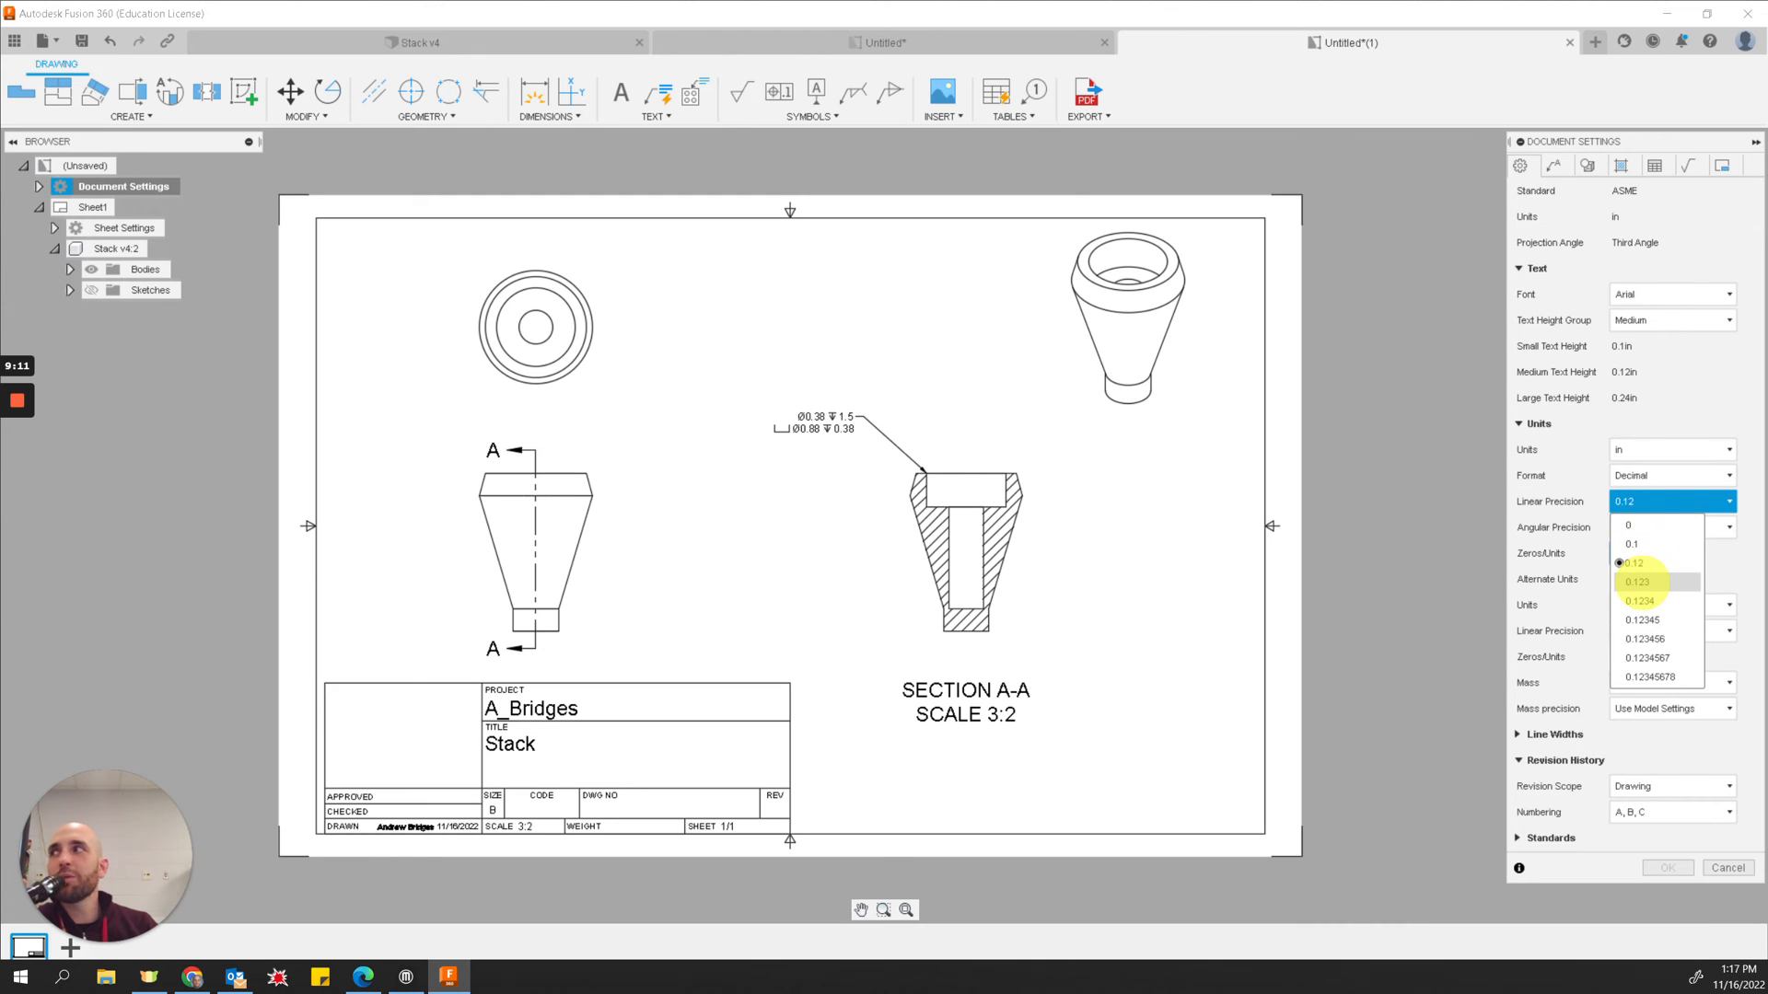
click(1638, 582)
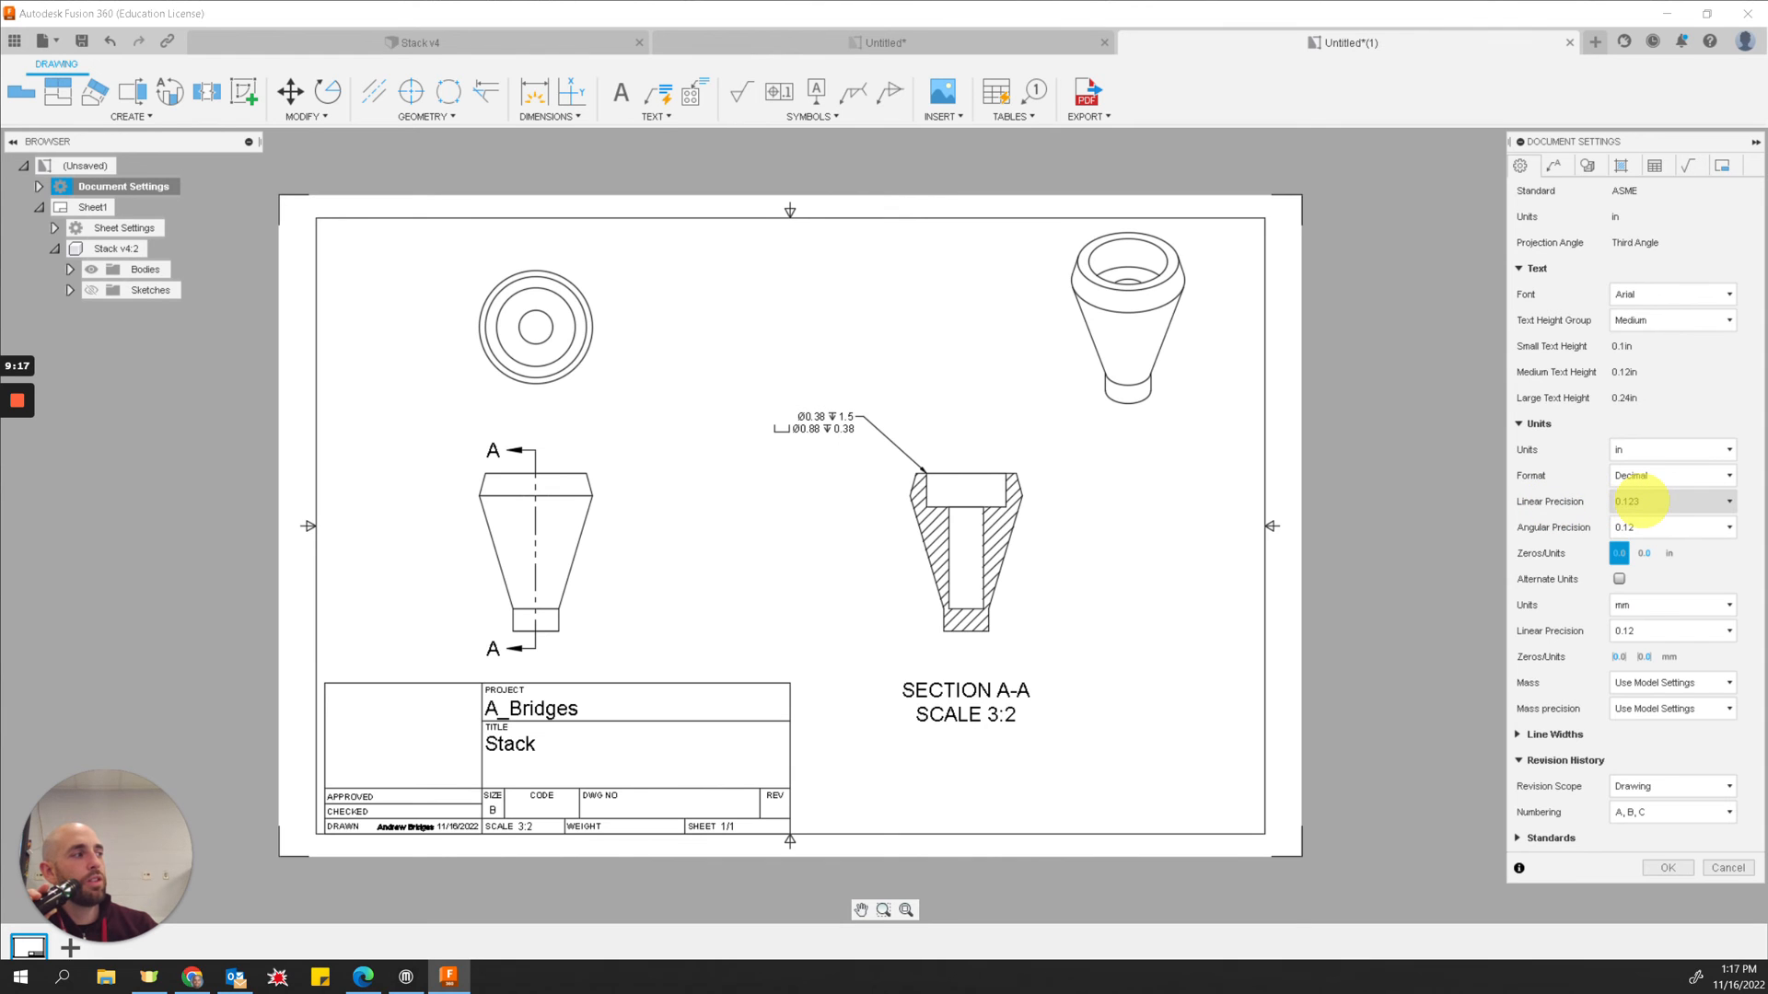
click(1668, 868)
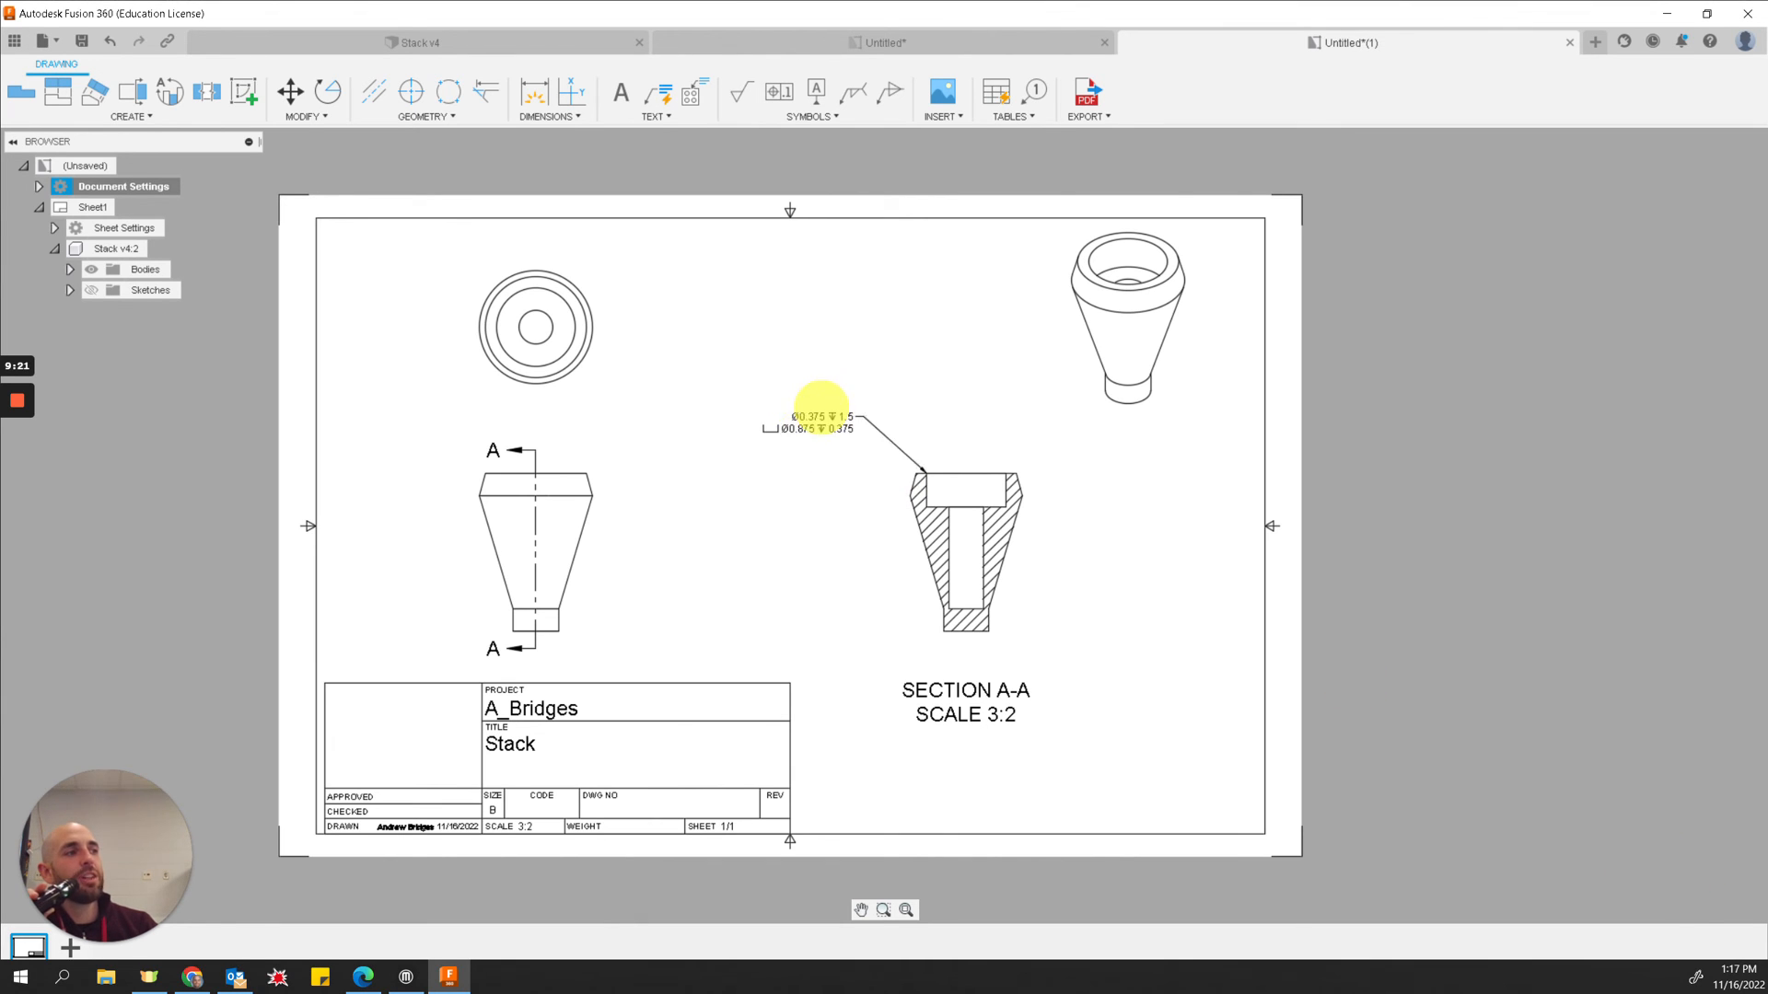
click(810, 423)
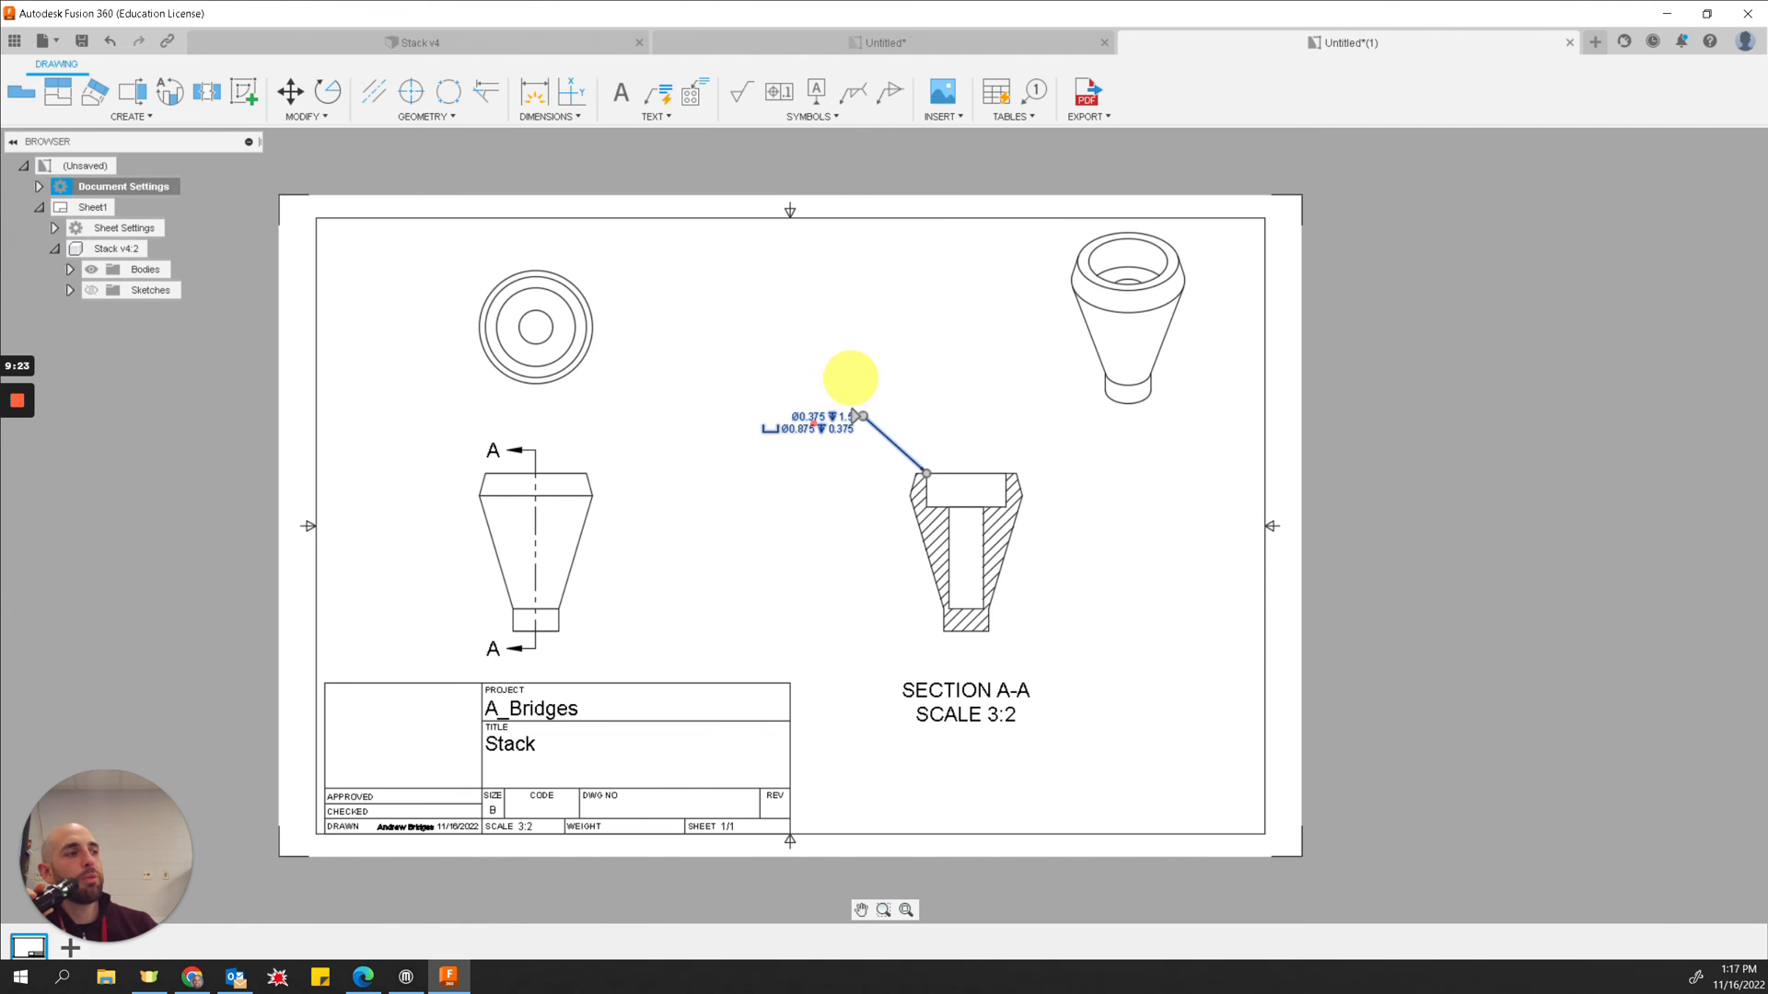
scroll(850, 377, up, 3)
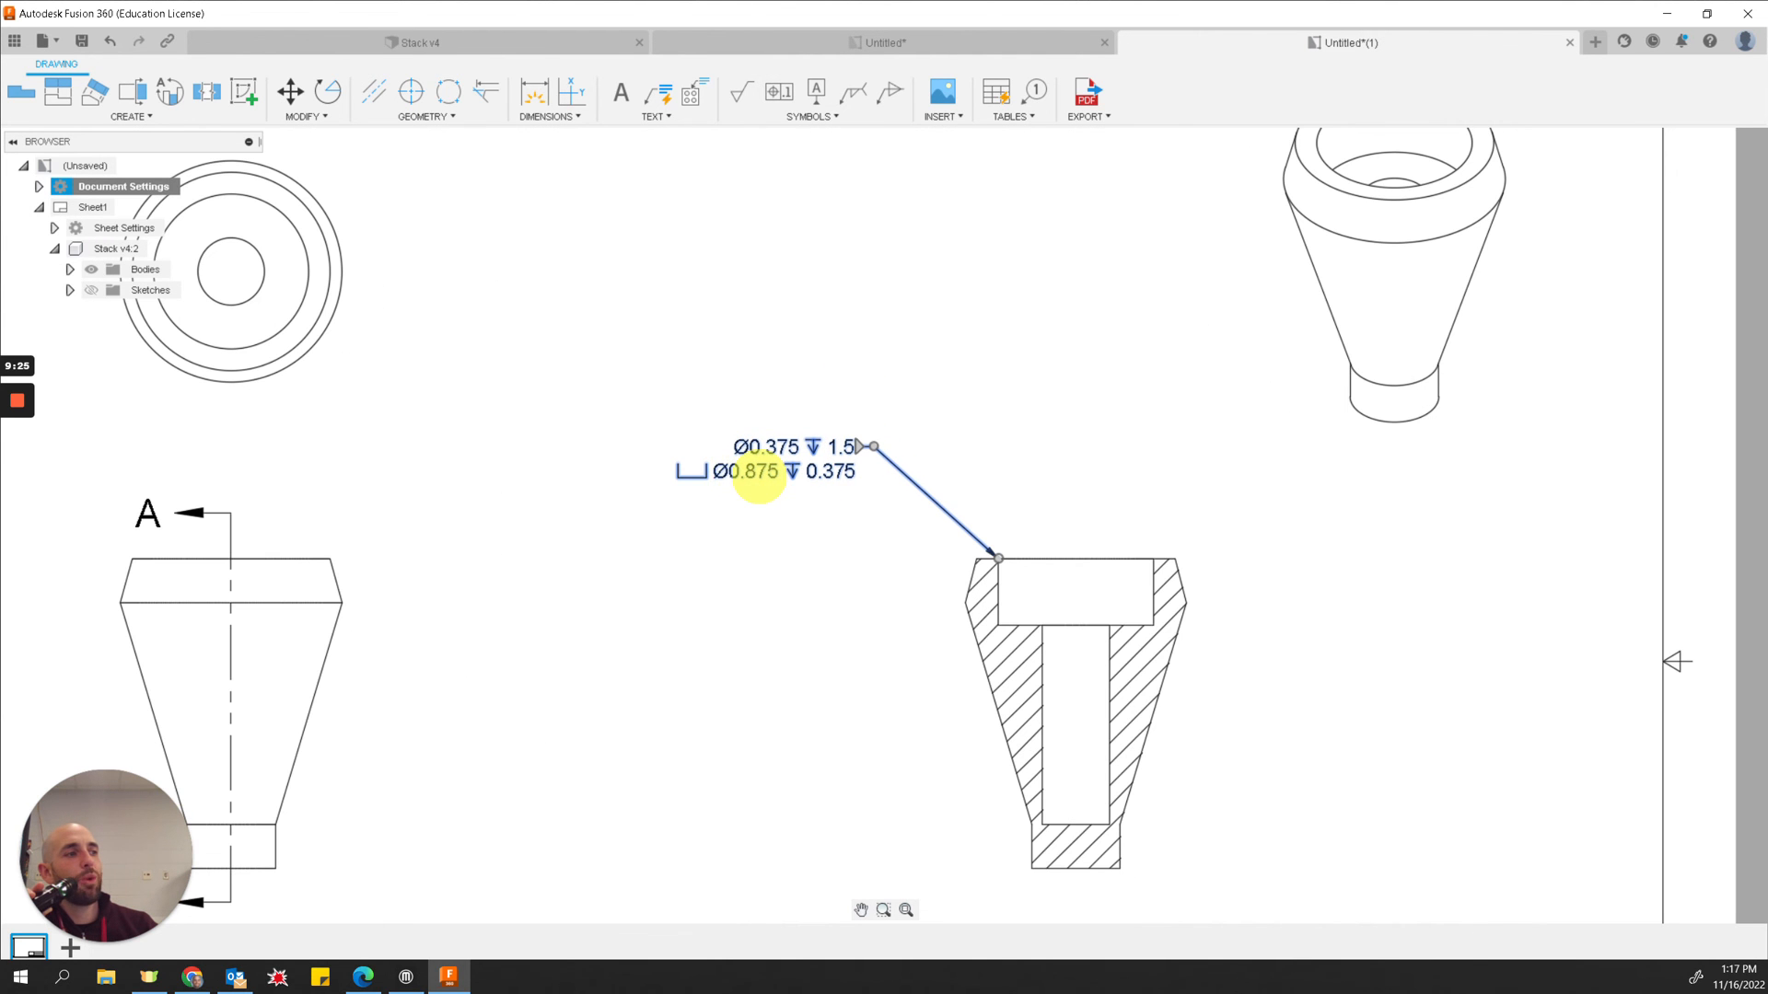
Step: Add a centerline between the two edges of the through-hole in the section view
scroll(758, 476, down, 3)
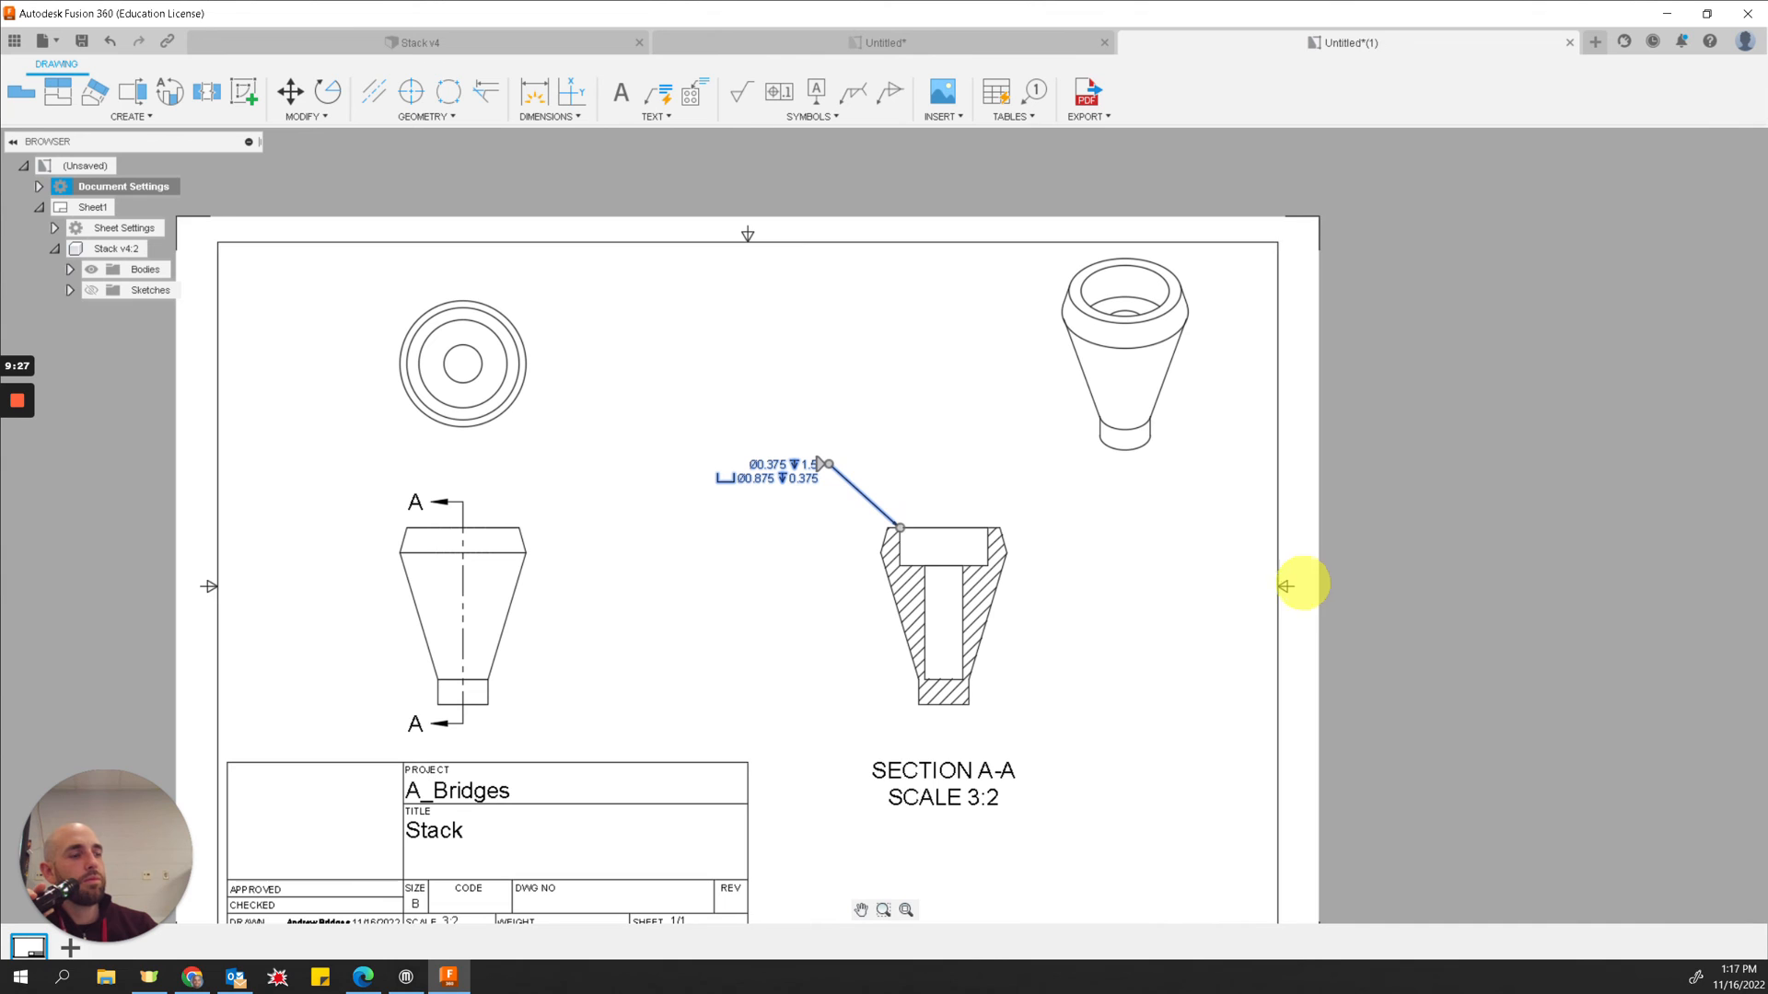
click(1126, 605)
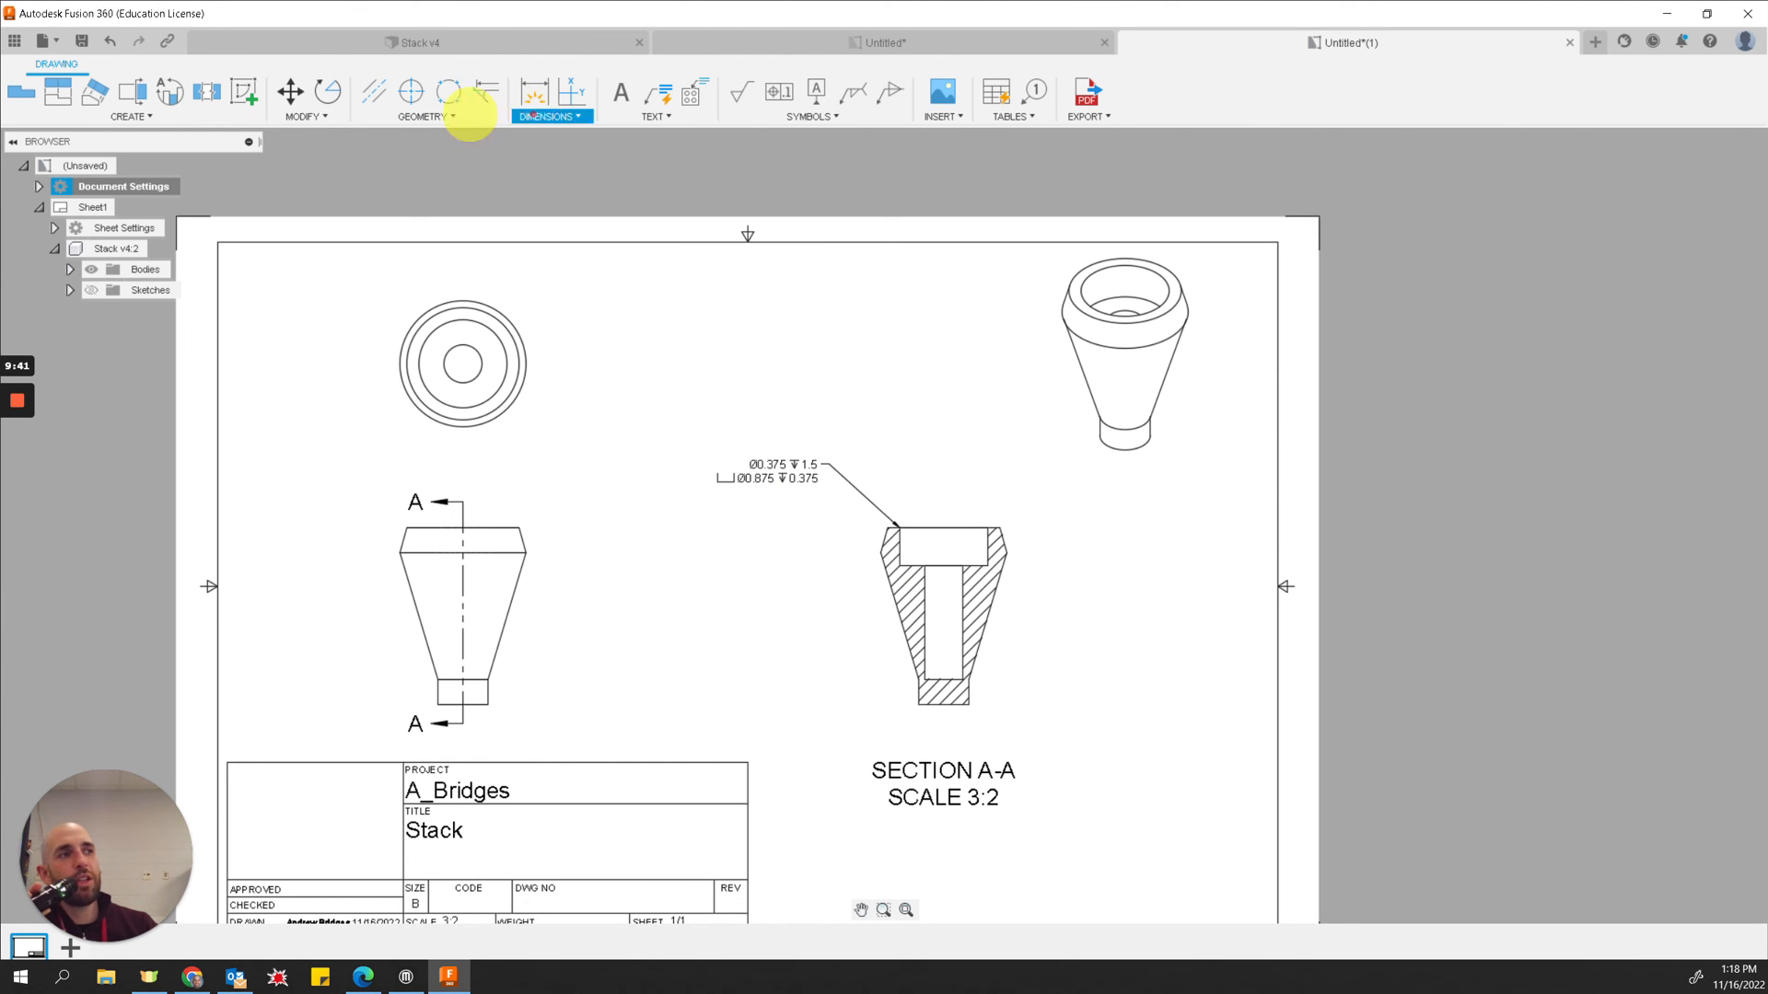
click(435, 117)
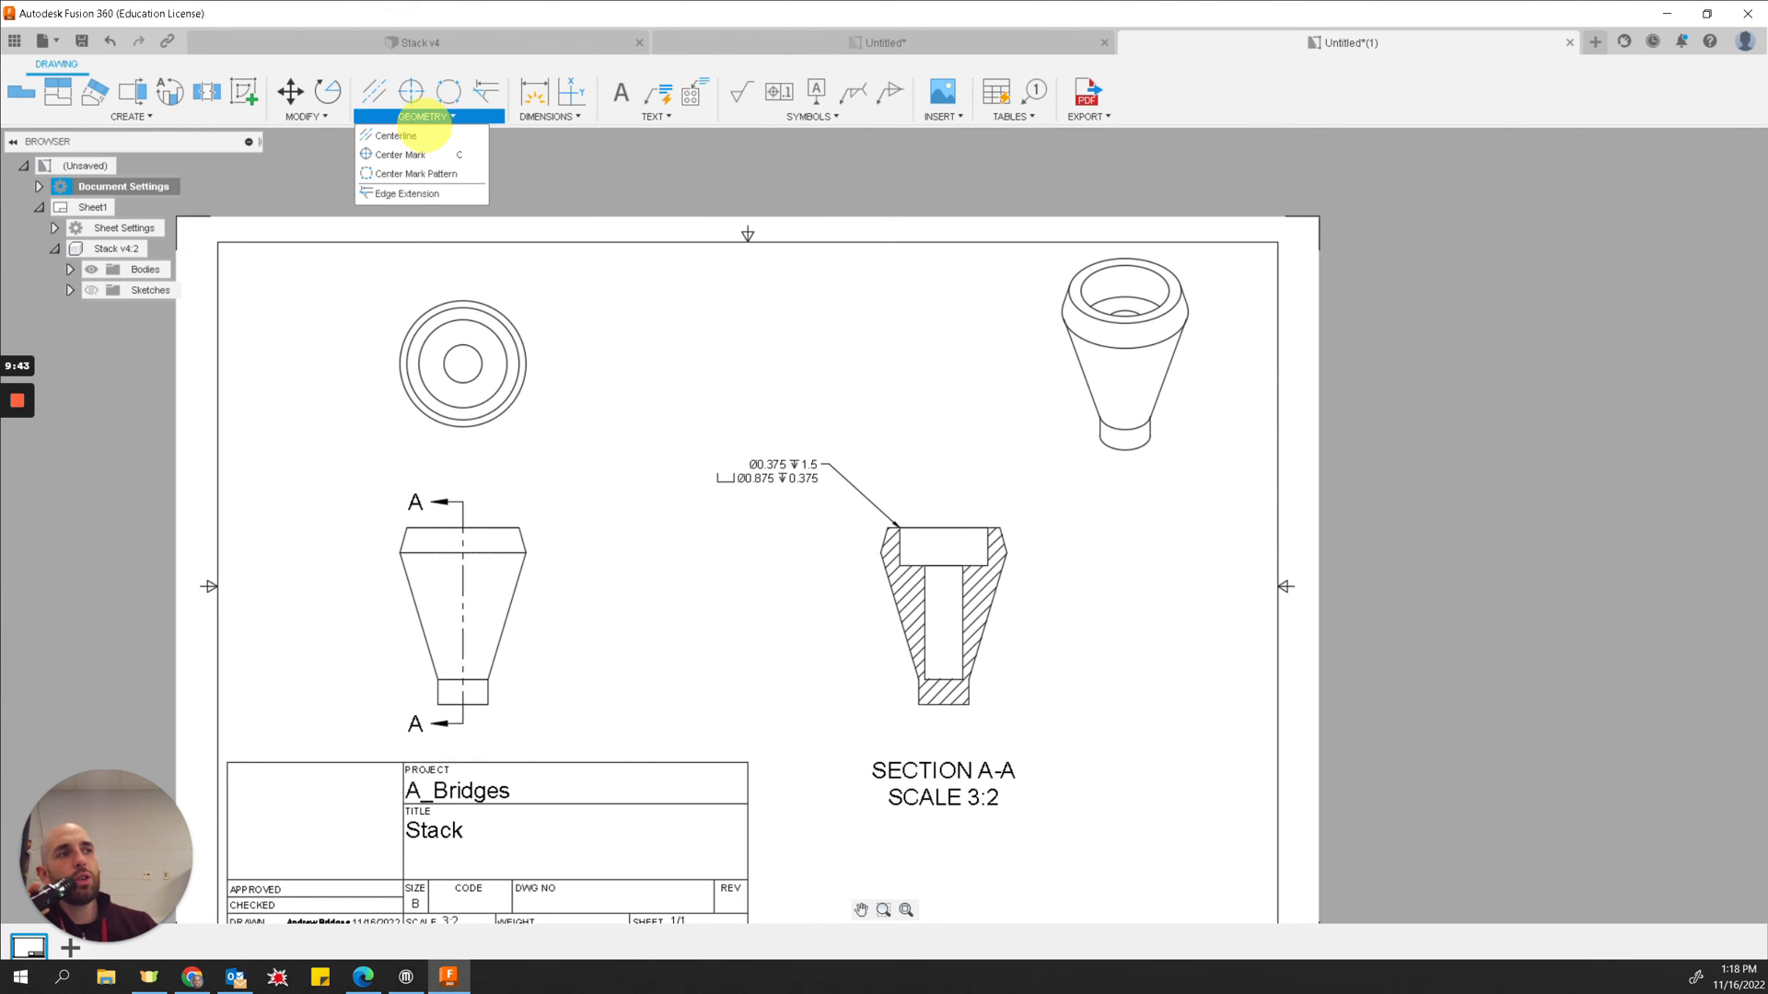
click(396, 135)
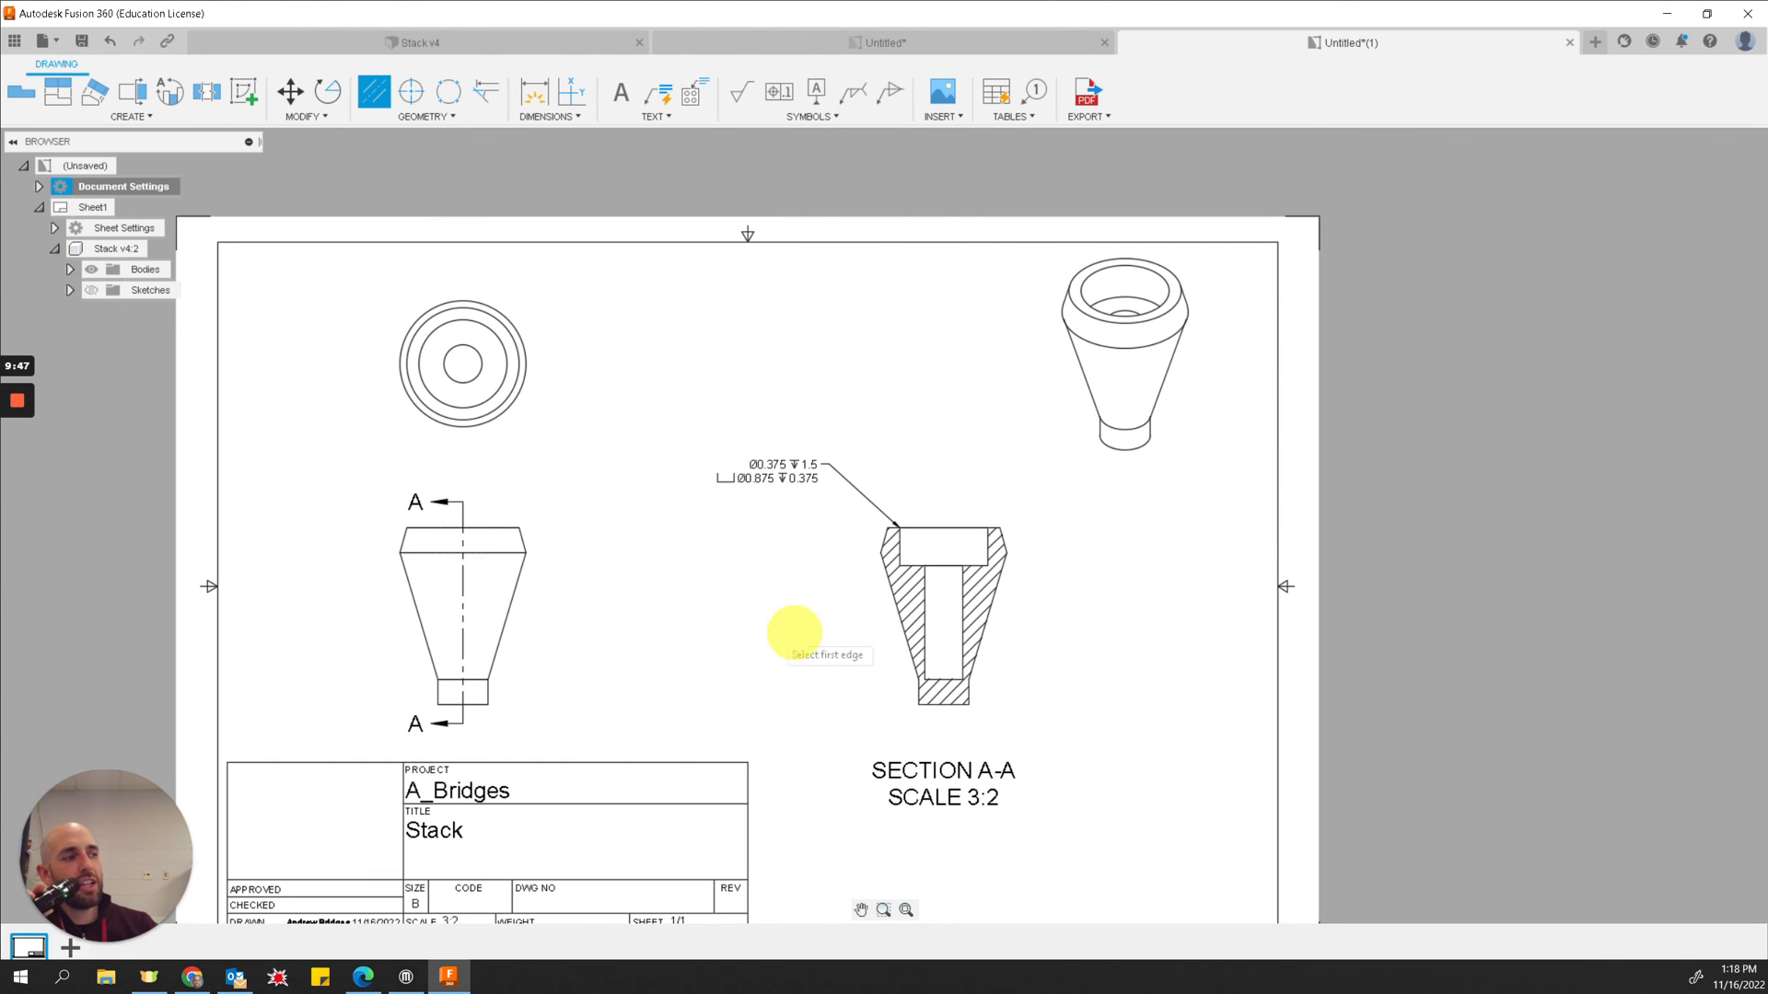
click(924, 630)
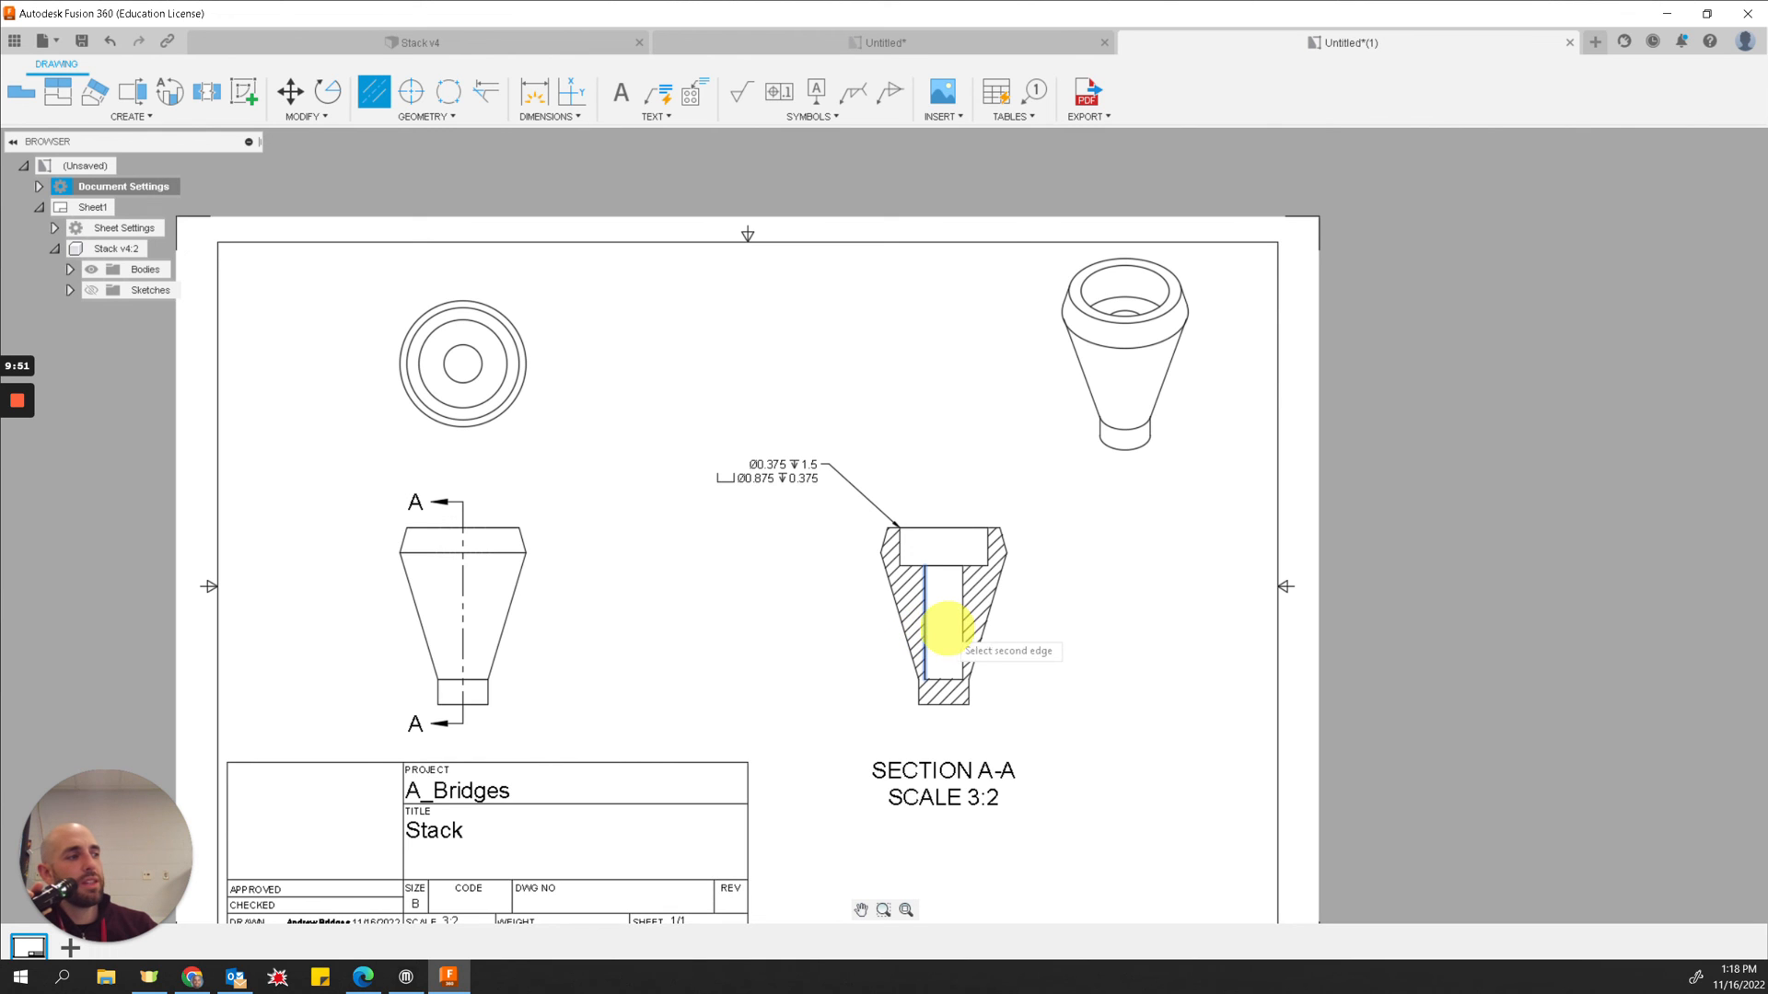
click(959, 628)
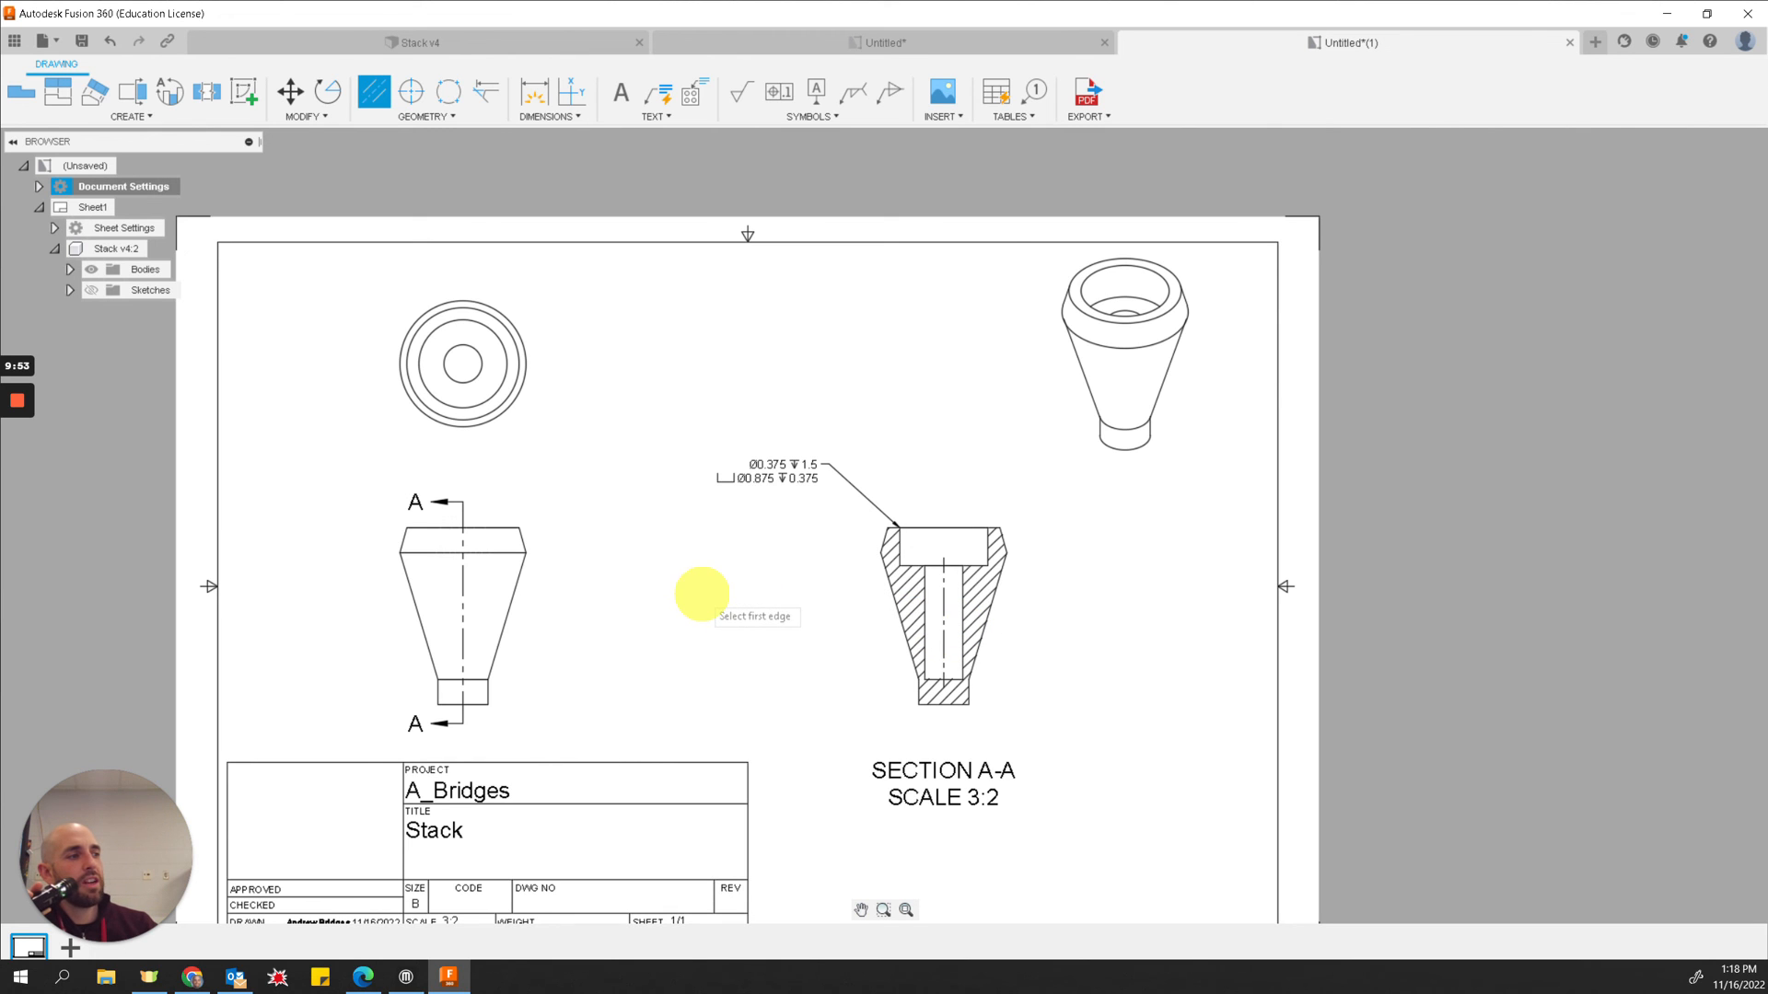
key(Escape)
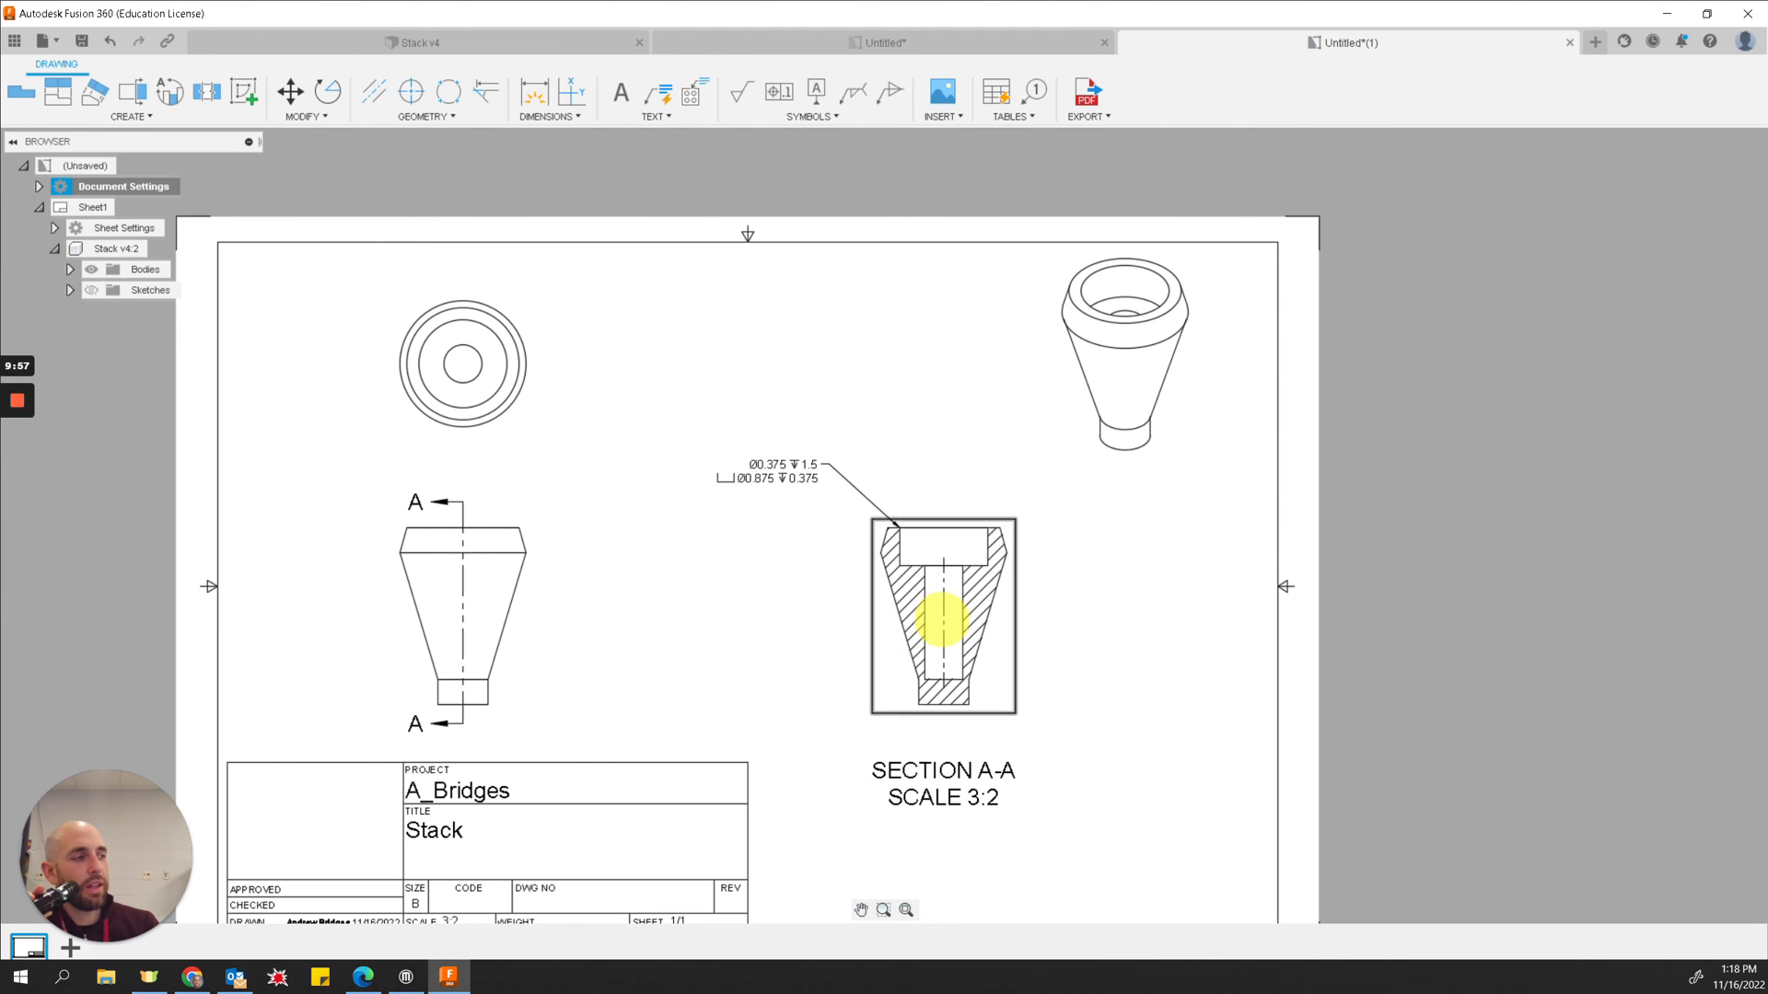
Step: Extend the section view's centerline beyond the part's top and bottom
click(943, 619)
drag(943, 559, 942, 505)
drag(944, 686, 943, 720)
click(1057, 648)
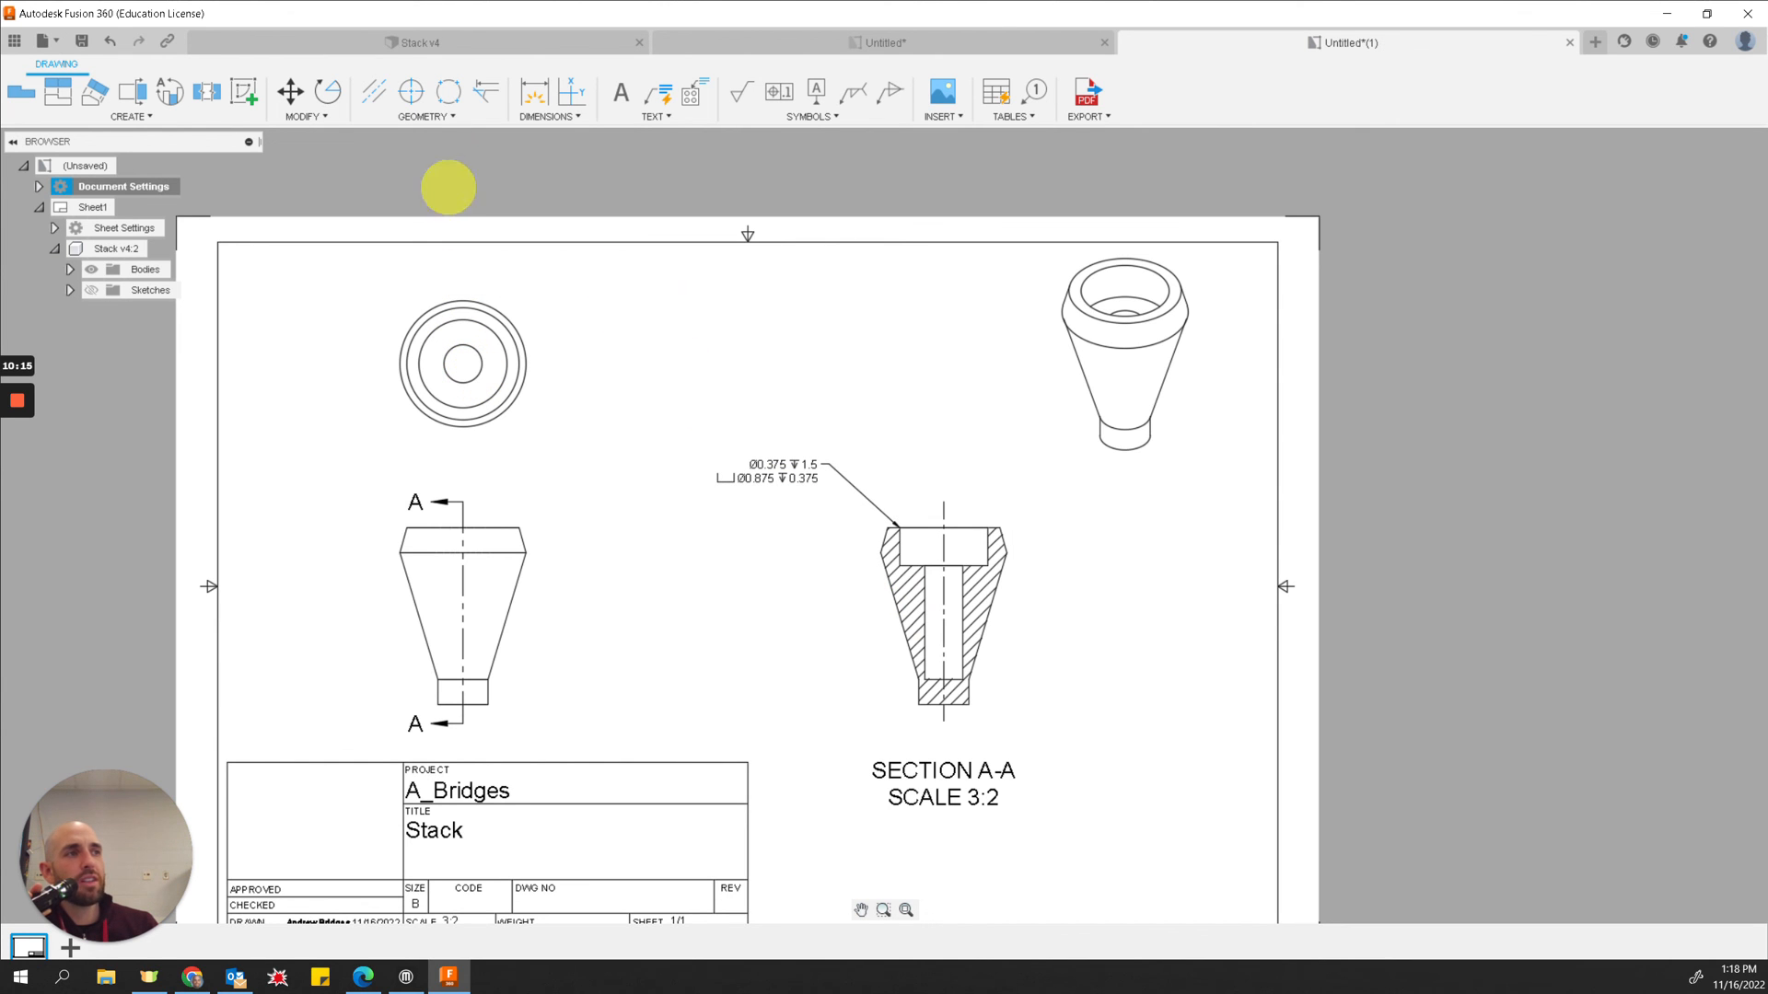
Step: Add a center mark to the circles in the top view
click(411, 91)
click(477, 362)
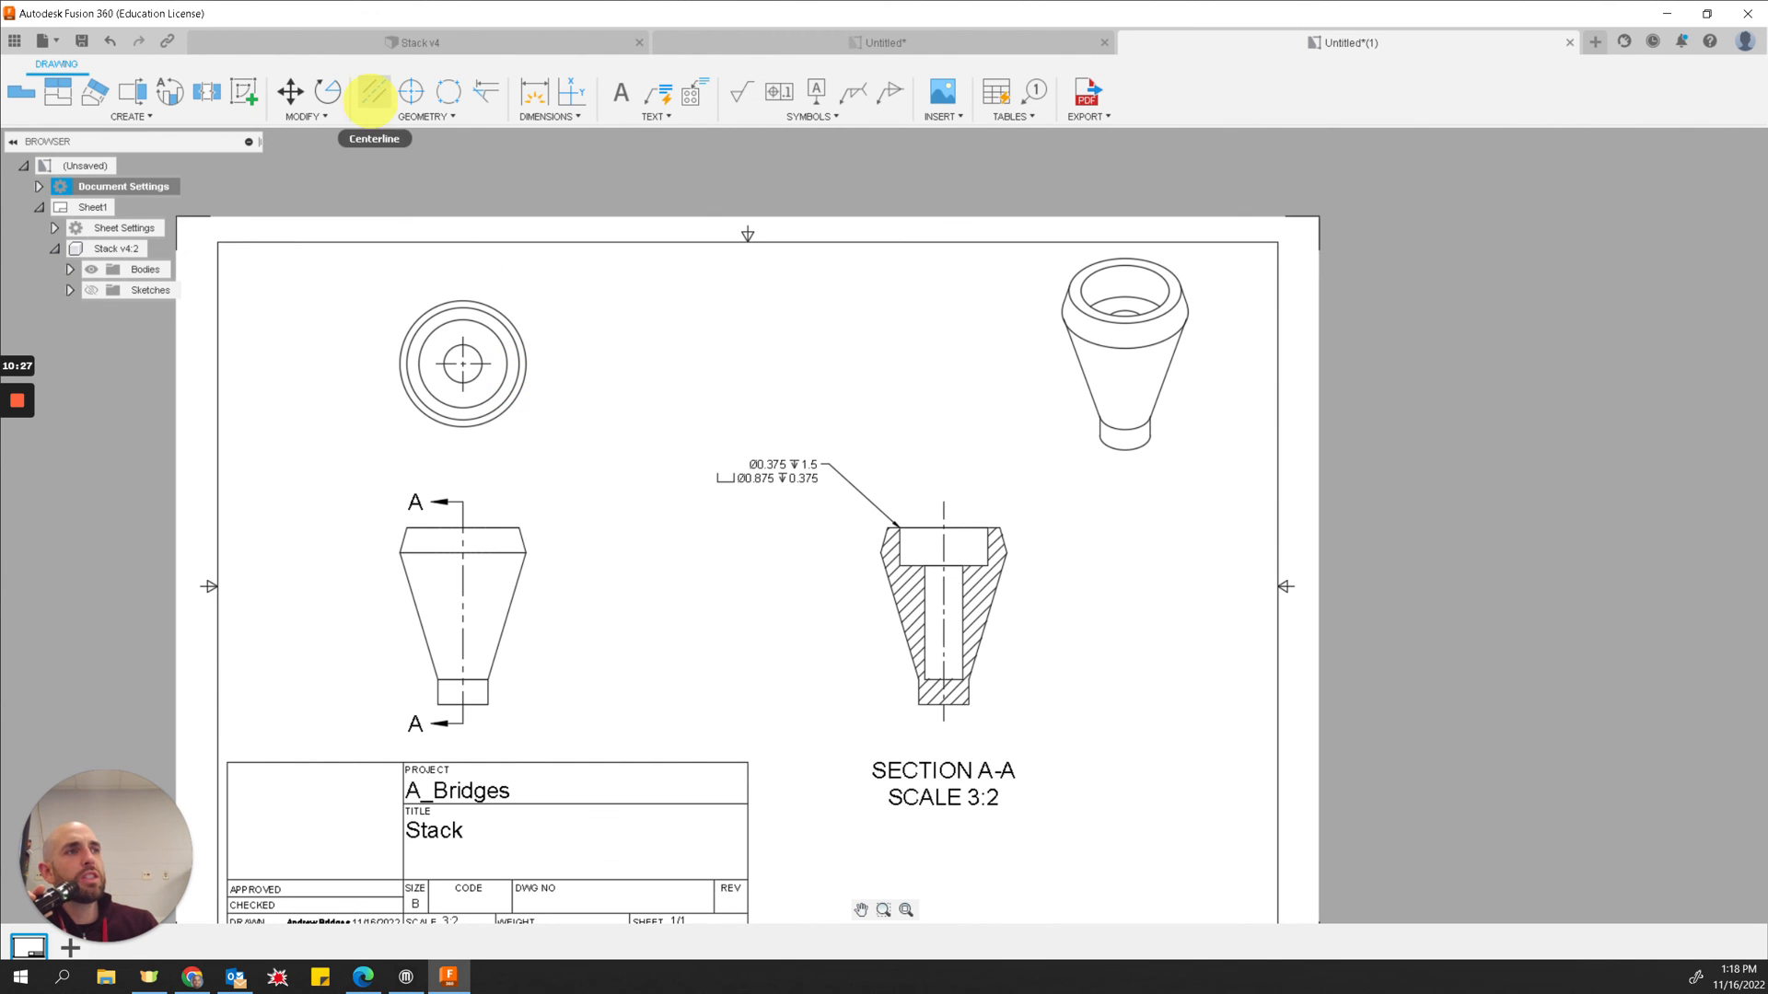
Step: Add a diameter dimension to the top view's outer circle, then undo it
click(532, 92)
click(507, 322)
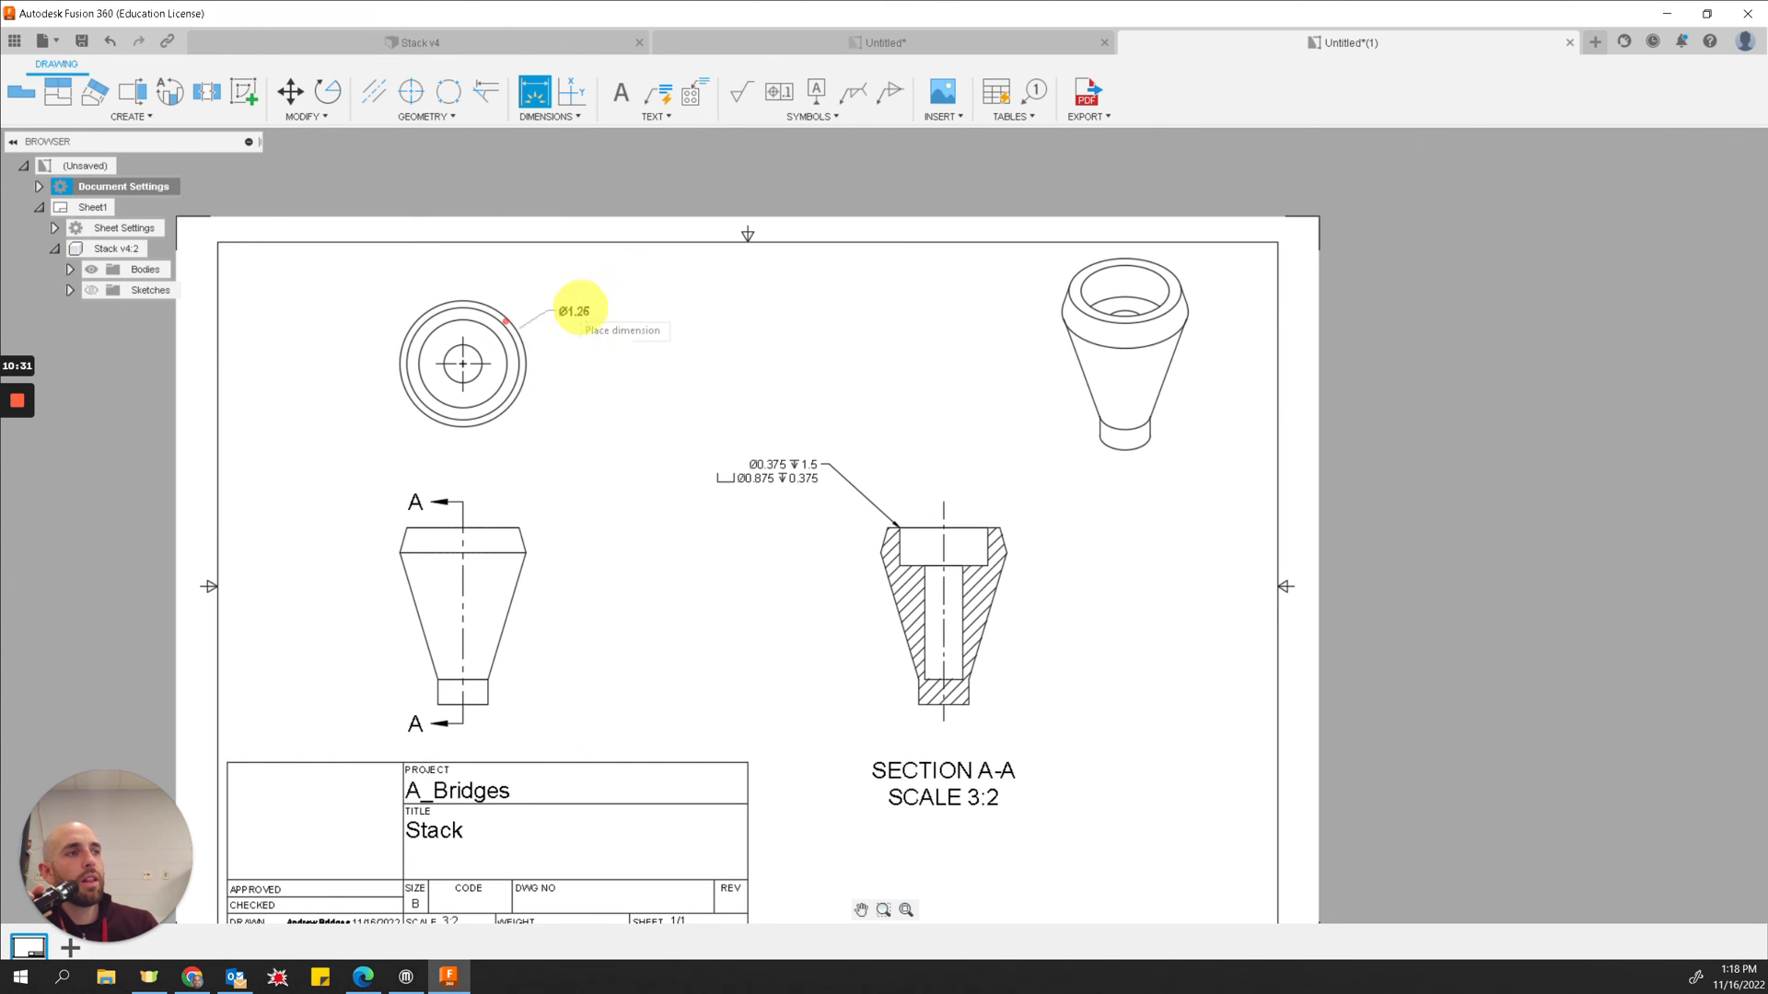
click(594, 305)
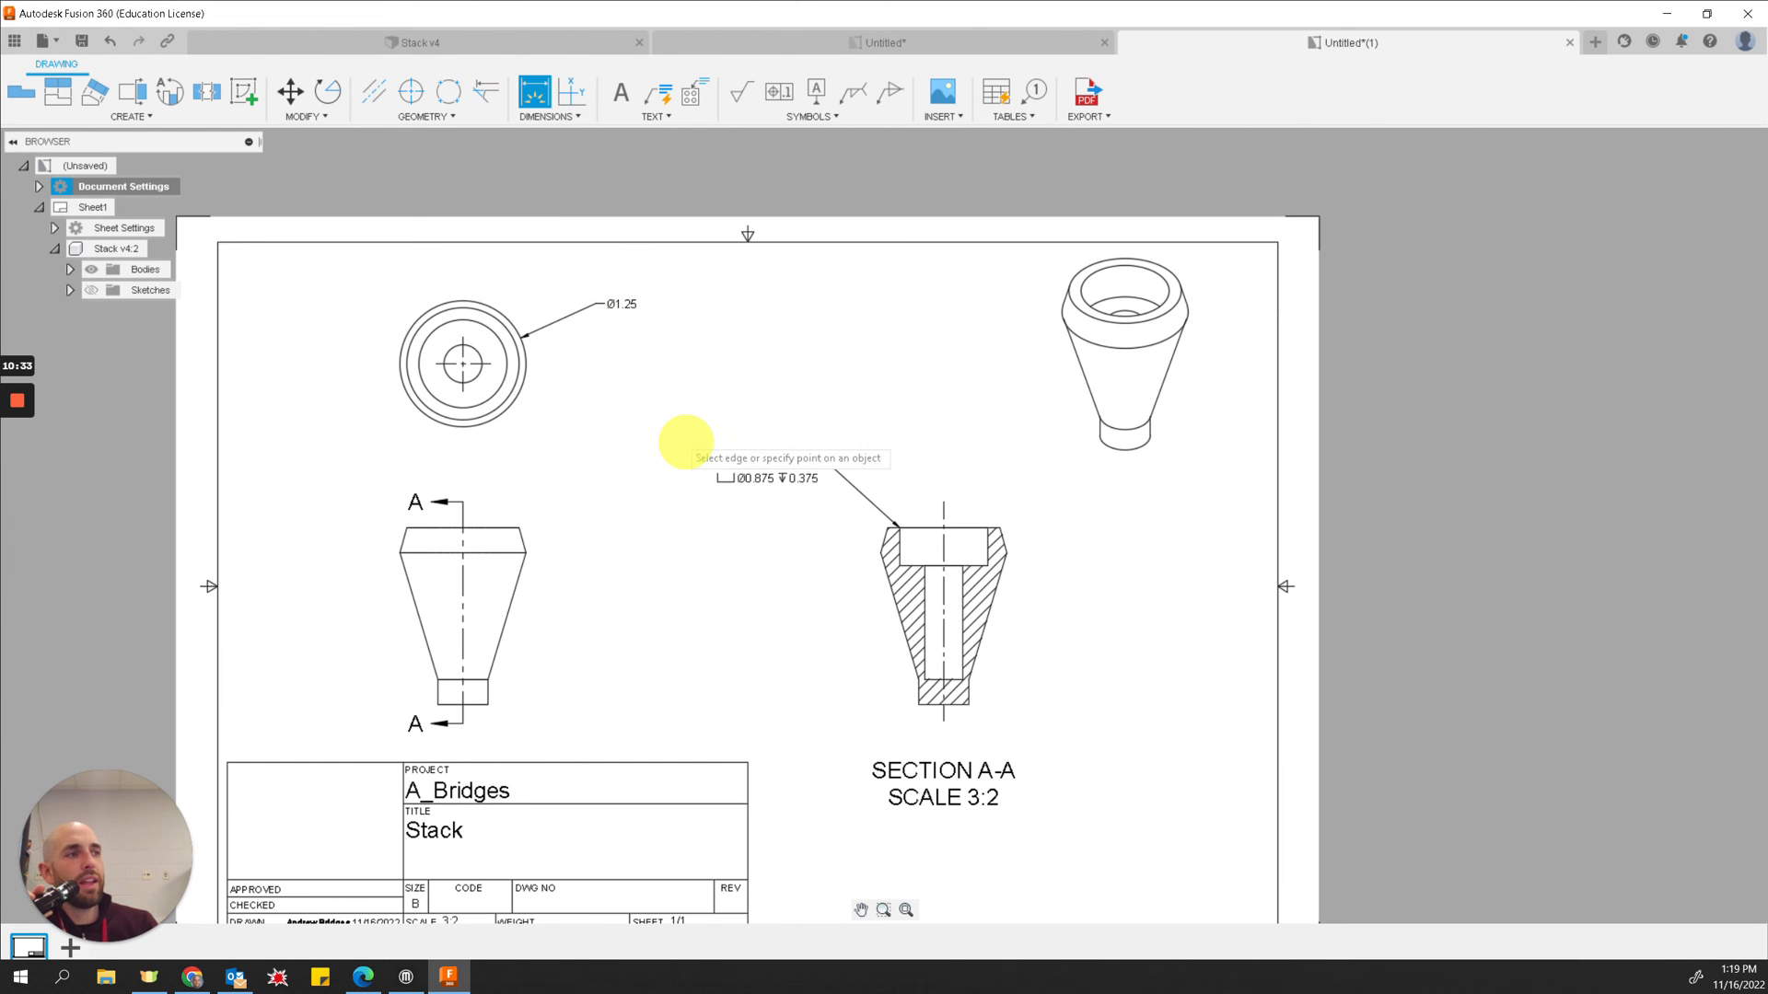
key(Escape)
key(ctrl+z)
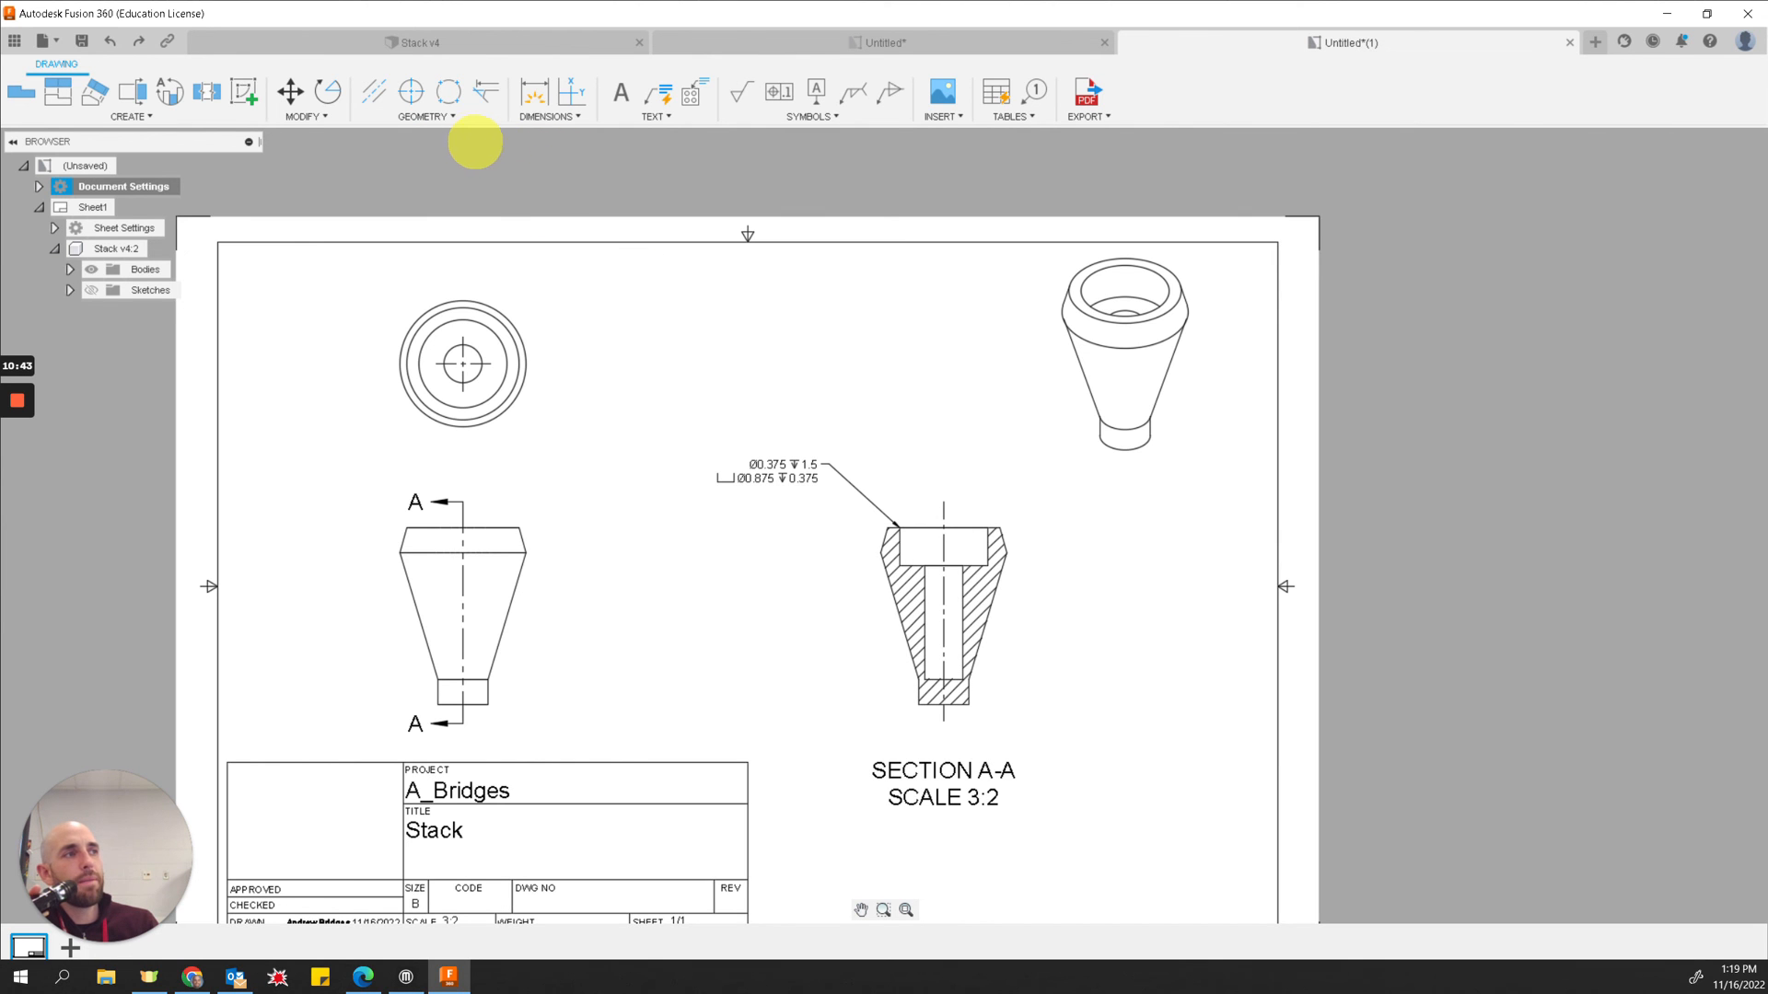
Step: Dimension the width of the section view's bottom end, placing it below the view
click(534, 92)
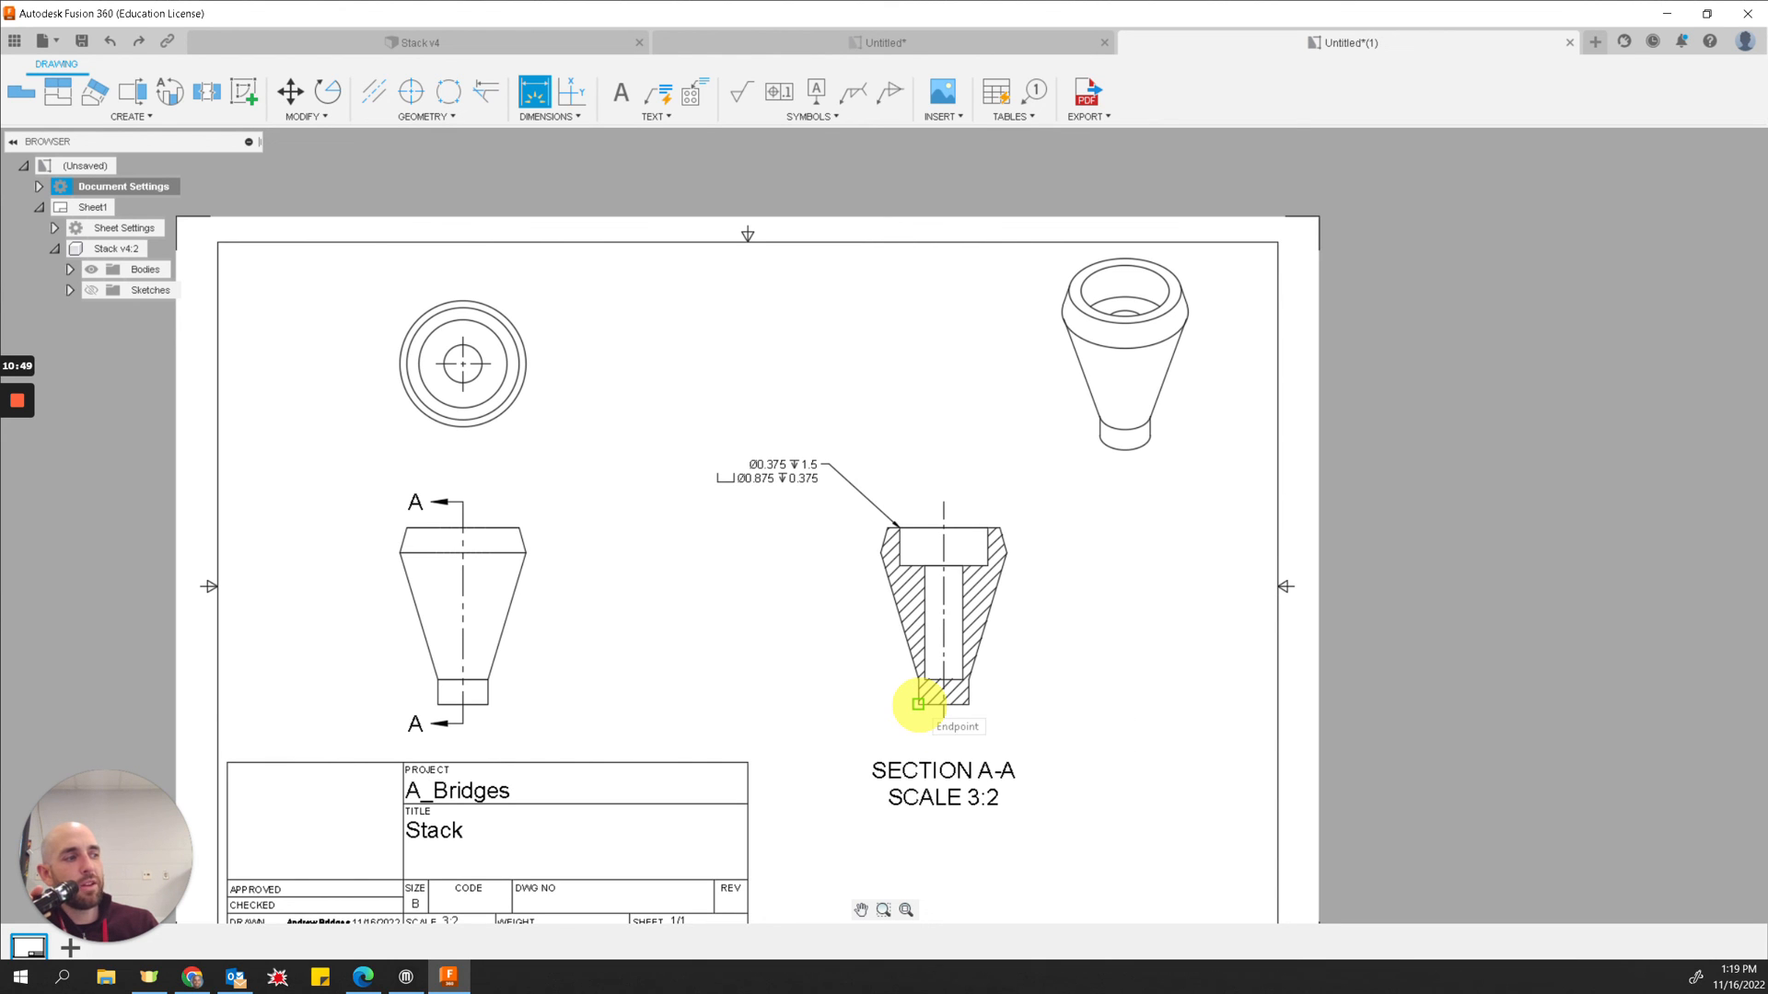
click(918, 704)
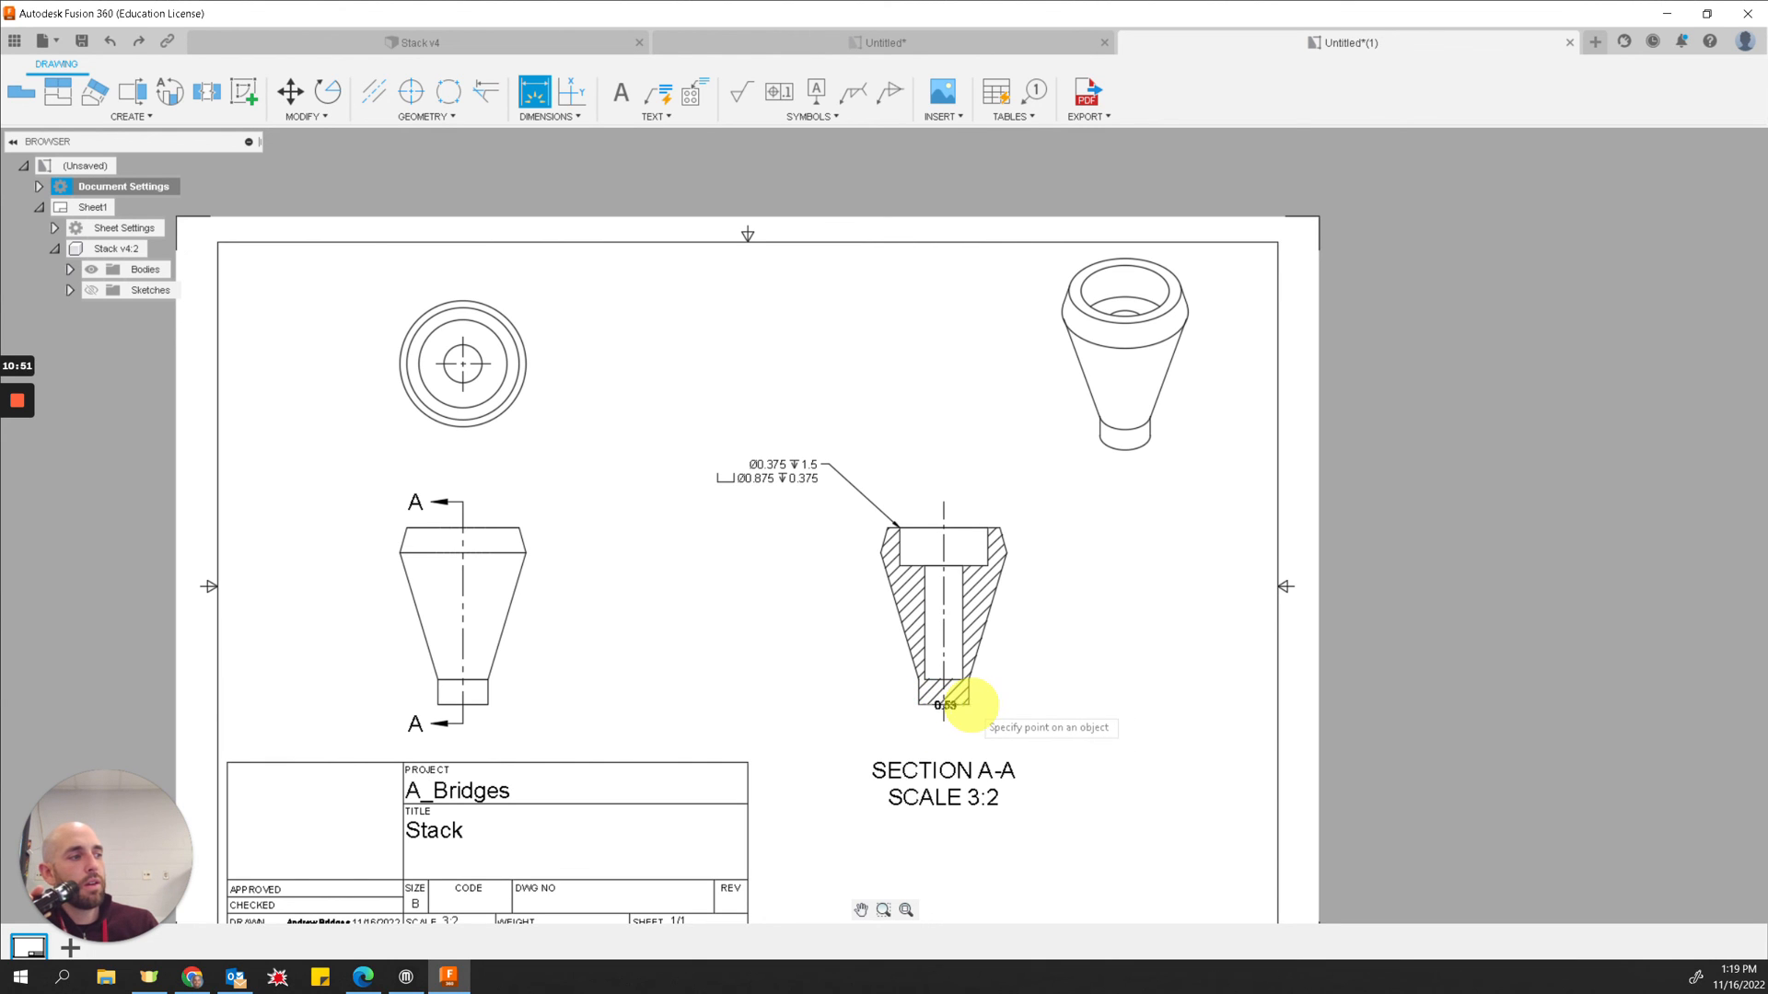
click(968, 704)
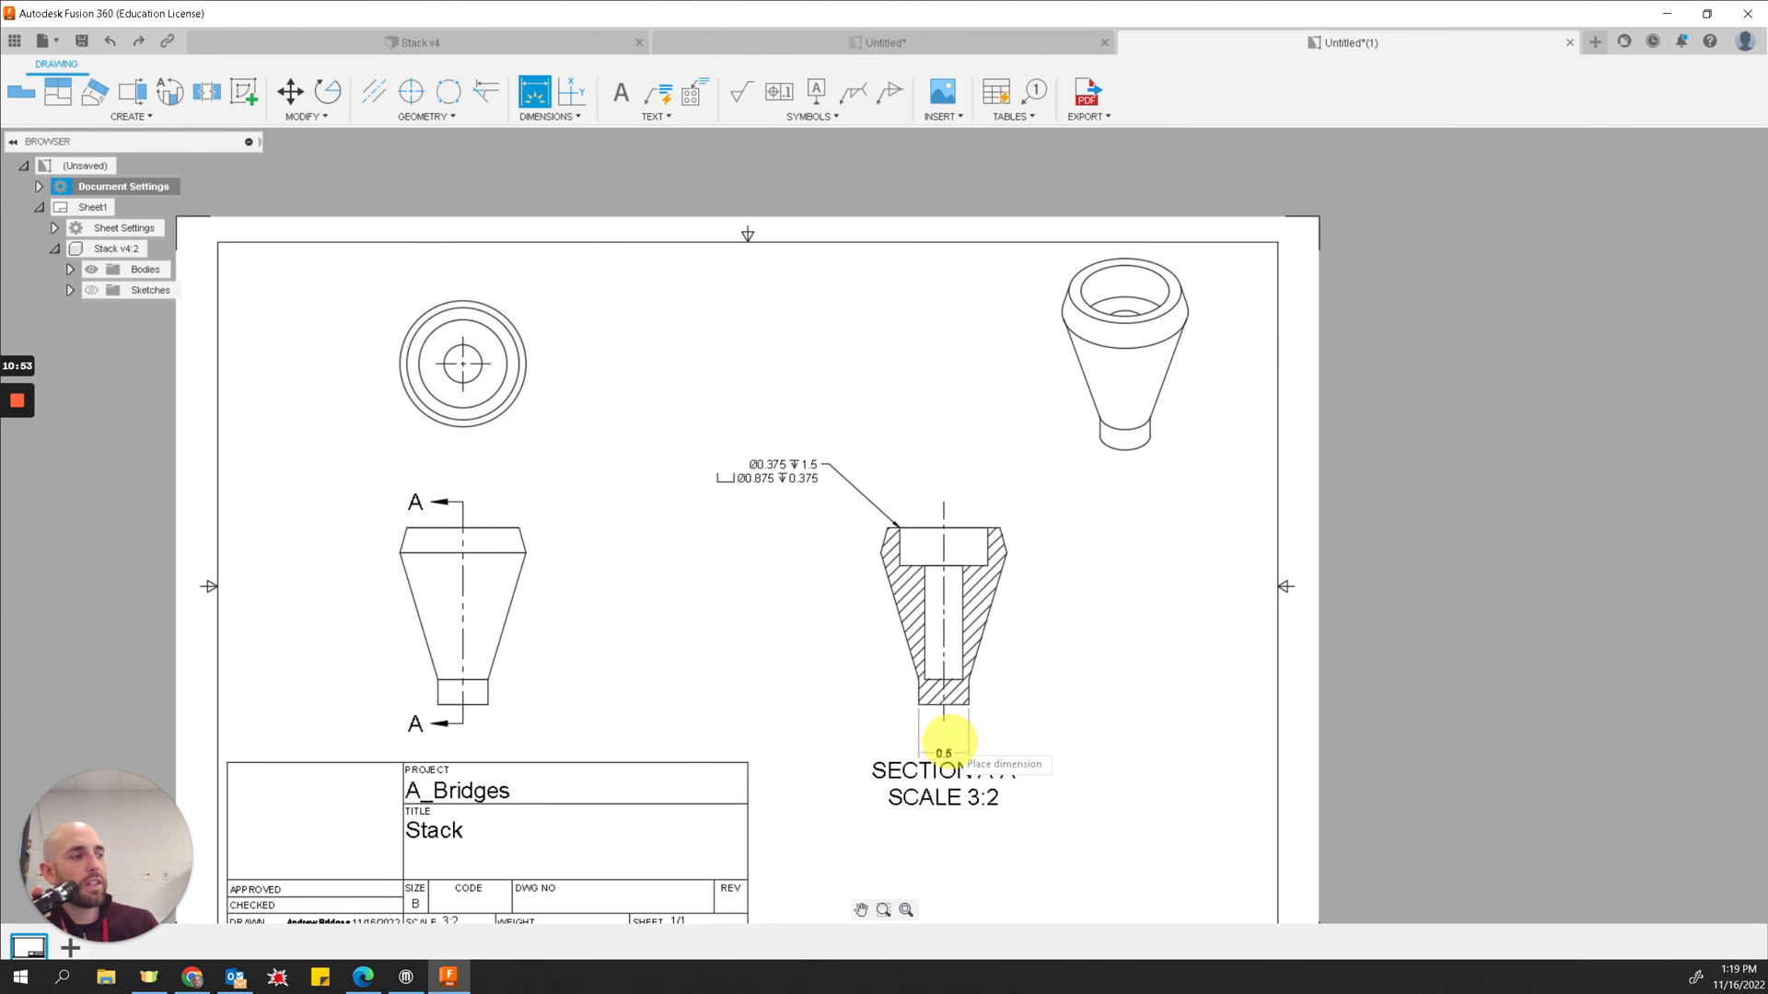
scroll(944, 740, up, 5)
click(939, 744)
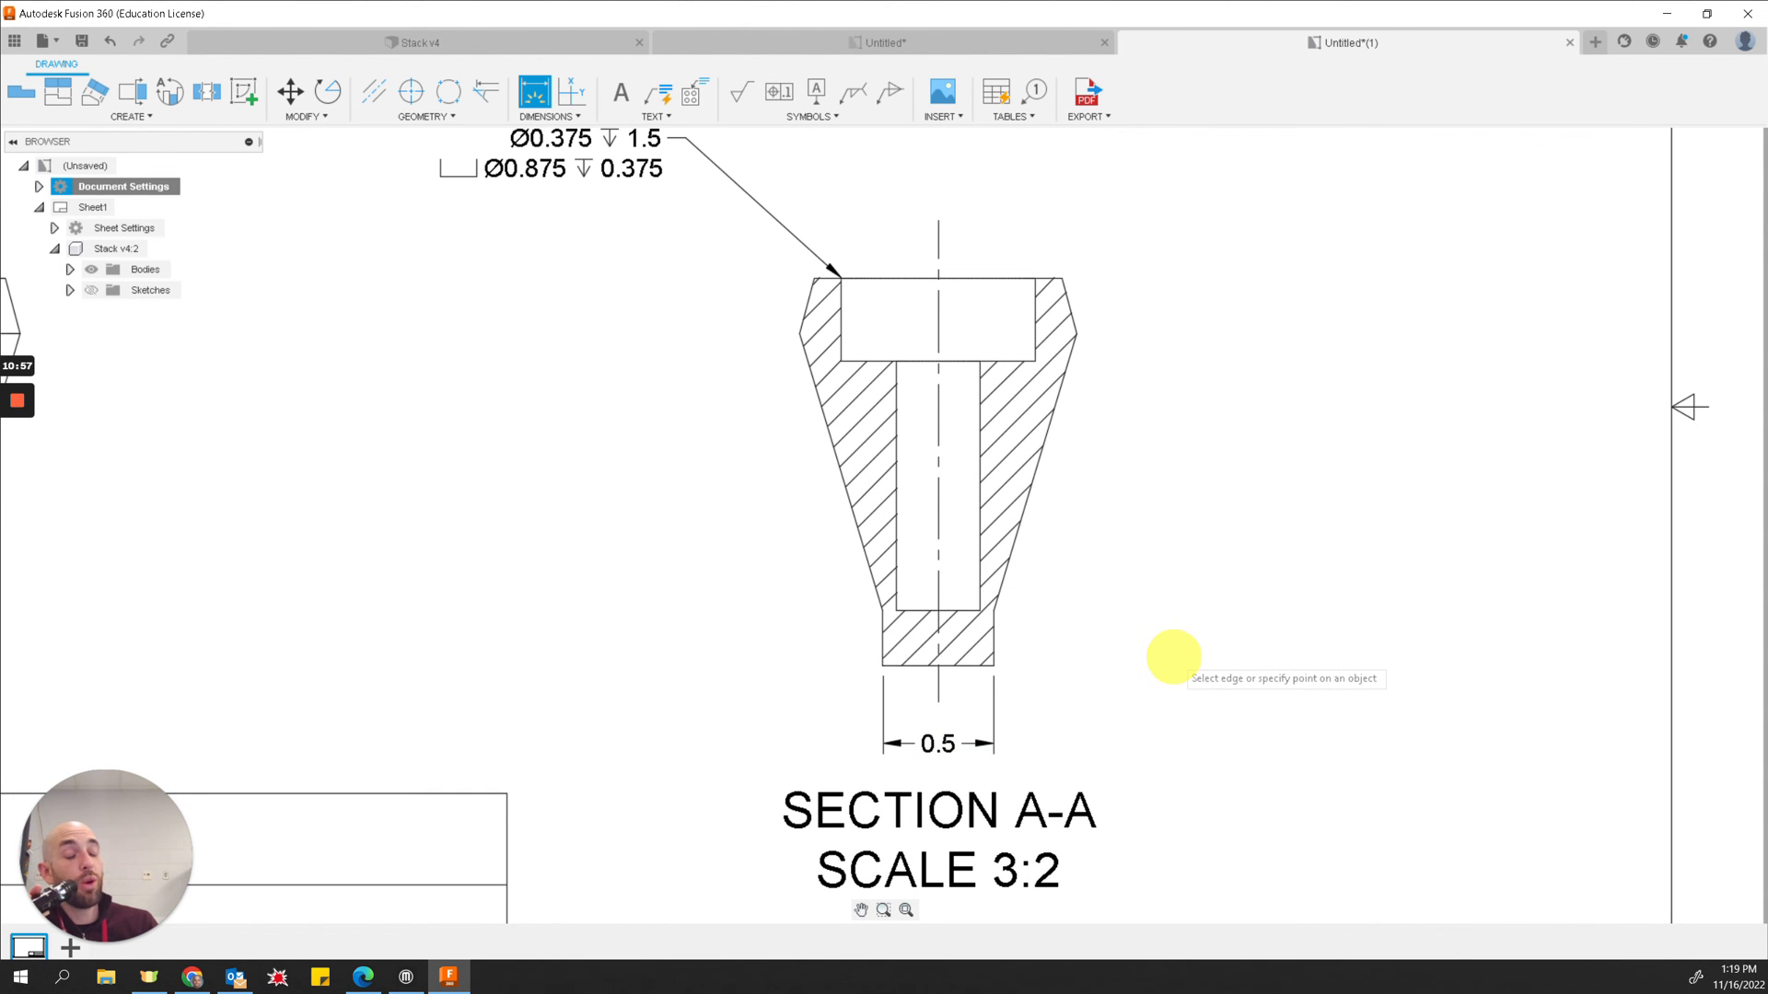
key(Escape)
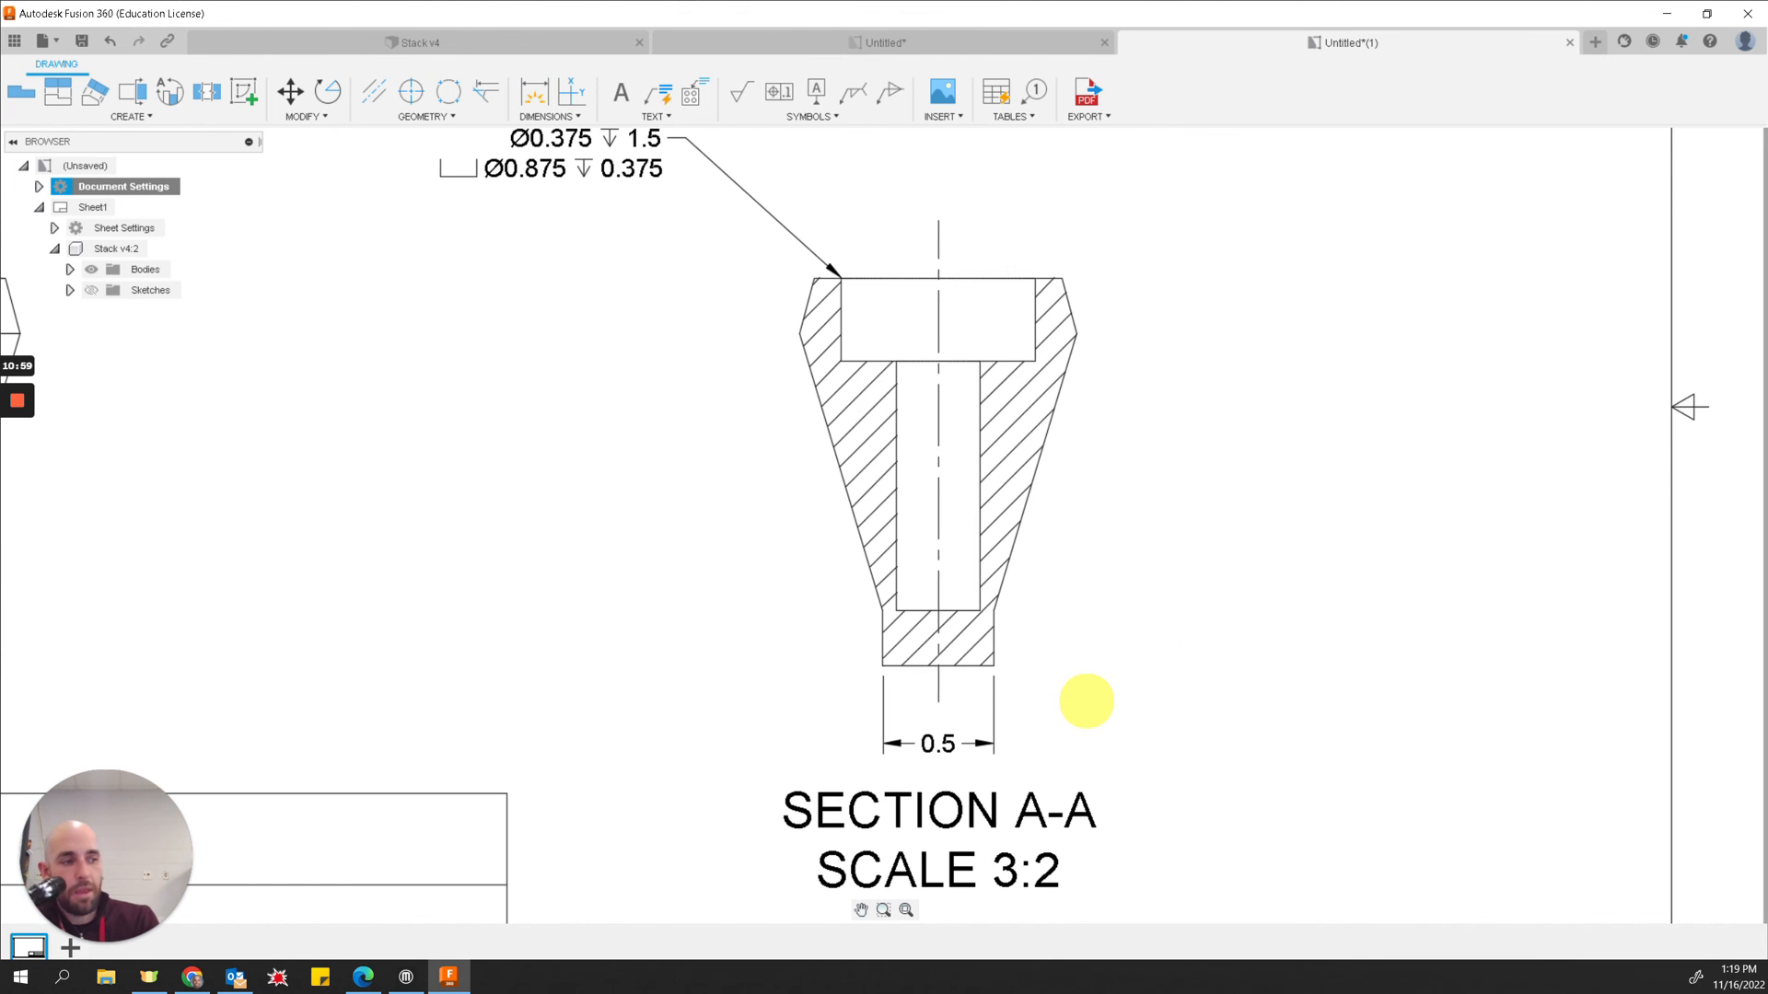
Step: Move the SECTION A-A label slightly down, below the new dimension
scroll(1058, 690, down, 5)
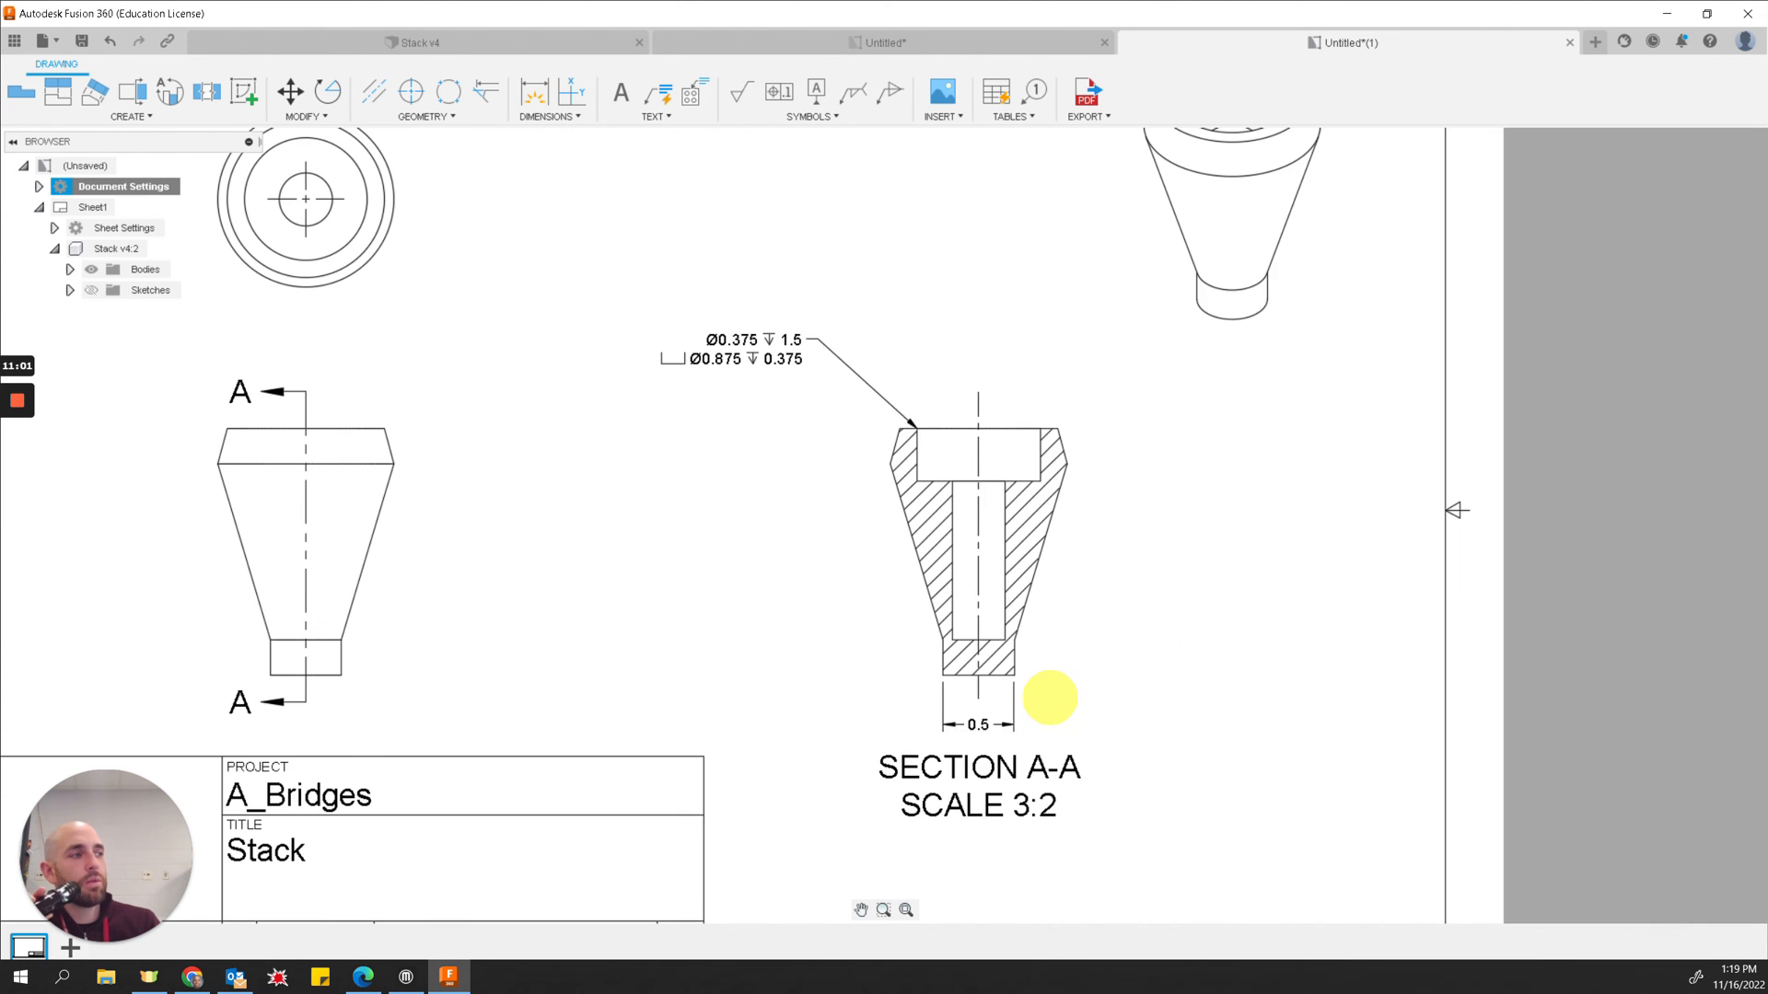
mouse_move(1004, 764)
mouse_down()
mouse_move(1007, 853)
mouse_move(1002, 798)
mouse_up()
click(1002, 801)
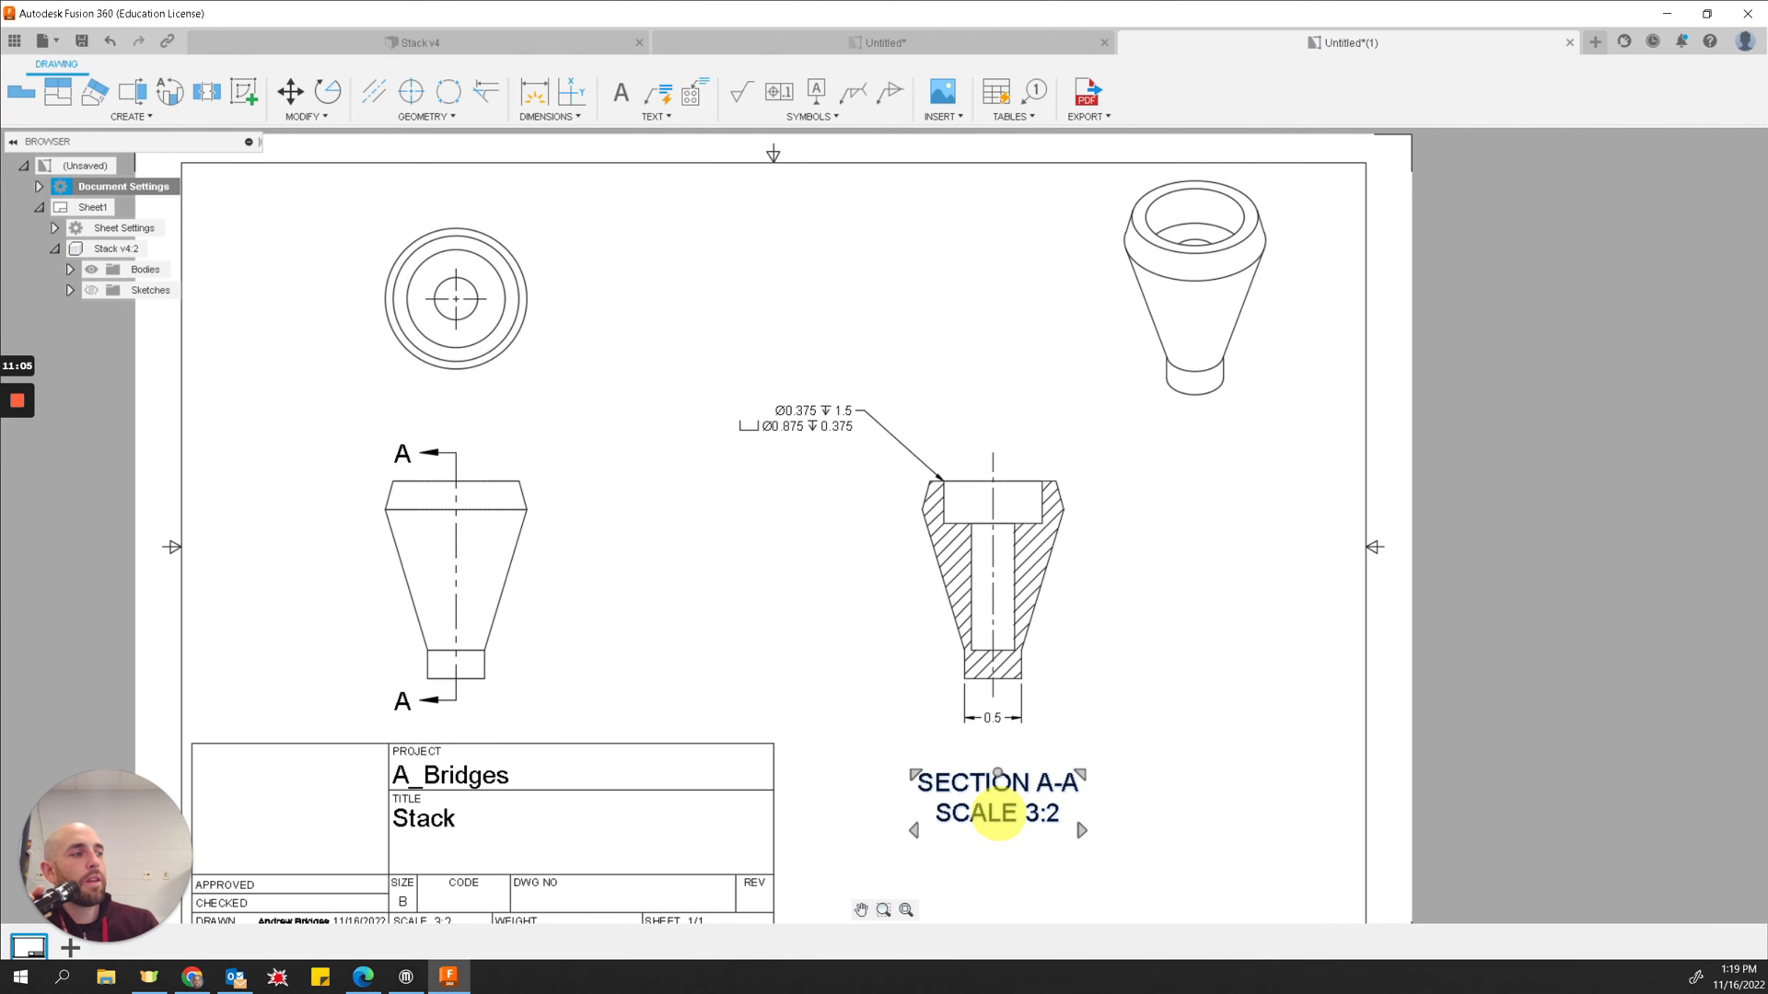
Step: Add a diameter symbol in front of the section view's 0.5 dimension text
click(997, 717)
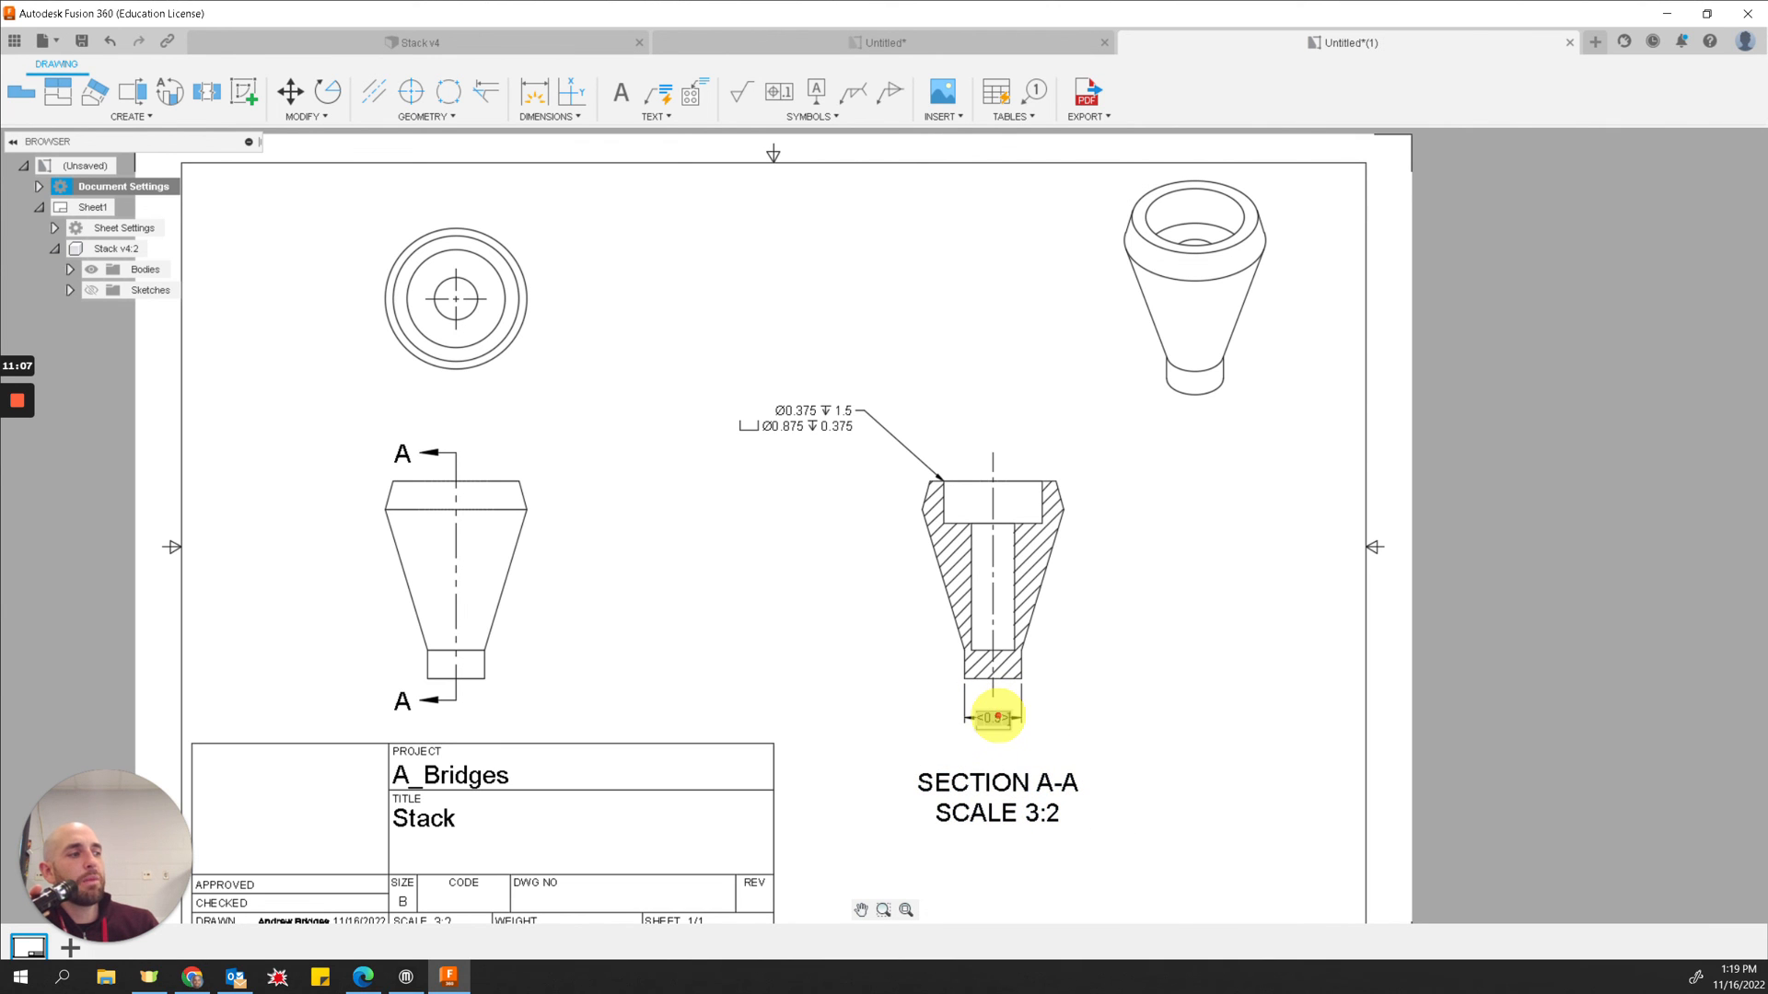
double_click(997, 718)
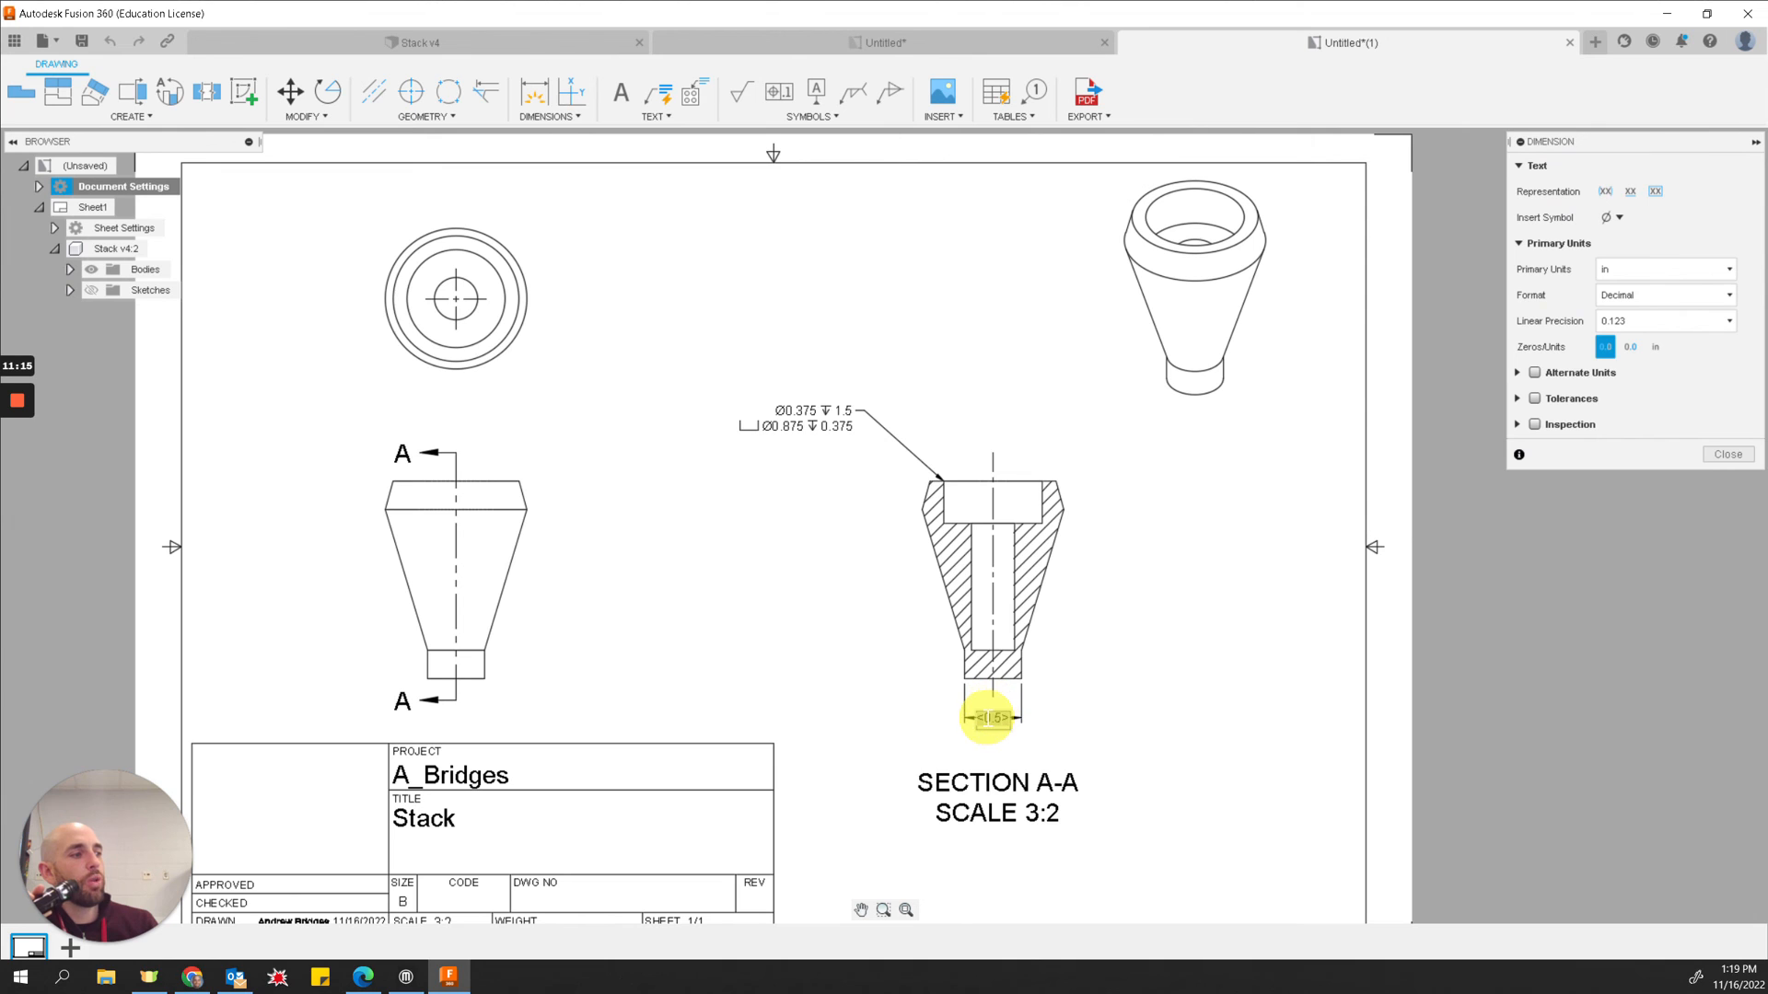
scroll(988, 718, up, 4)
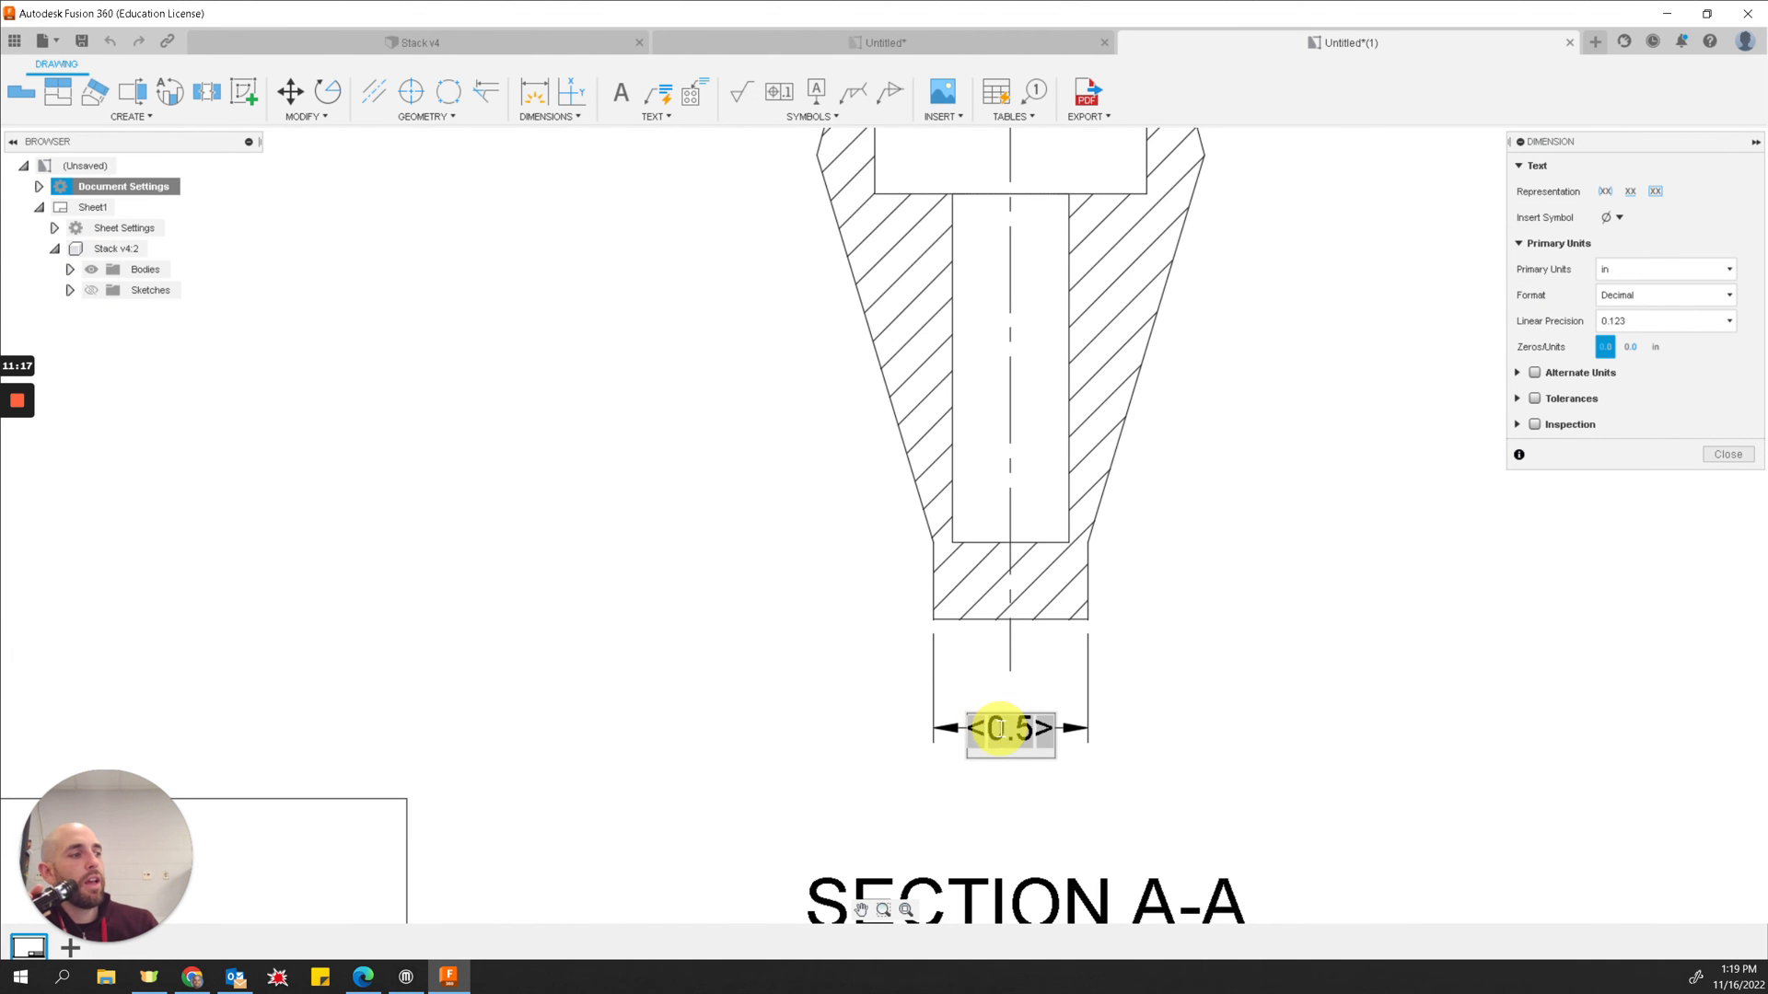
double_click(990, 728)
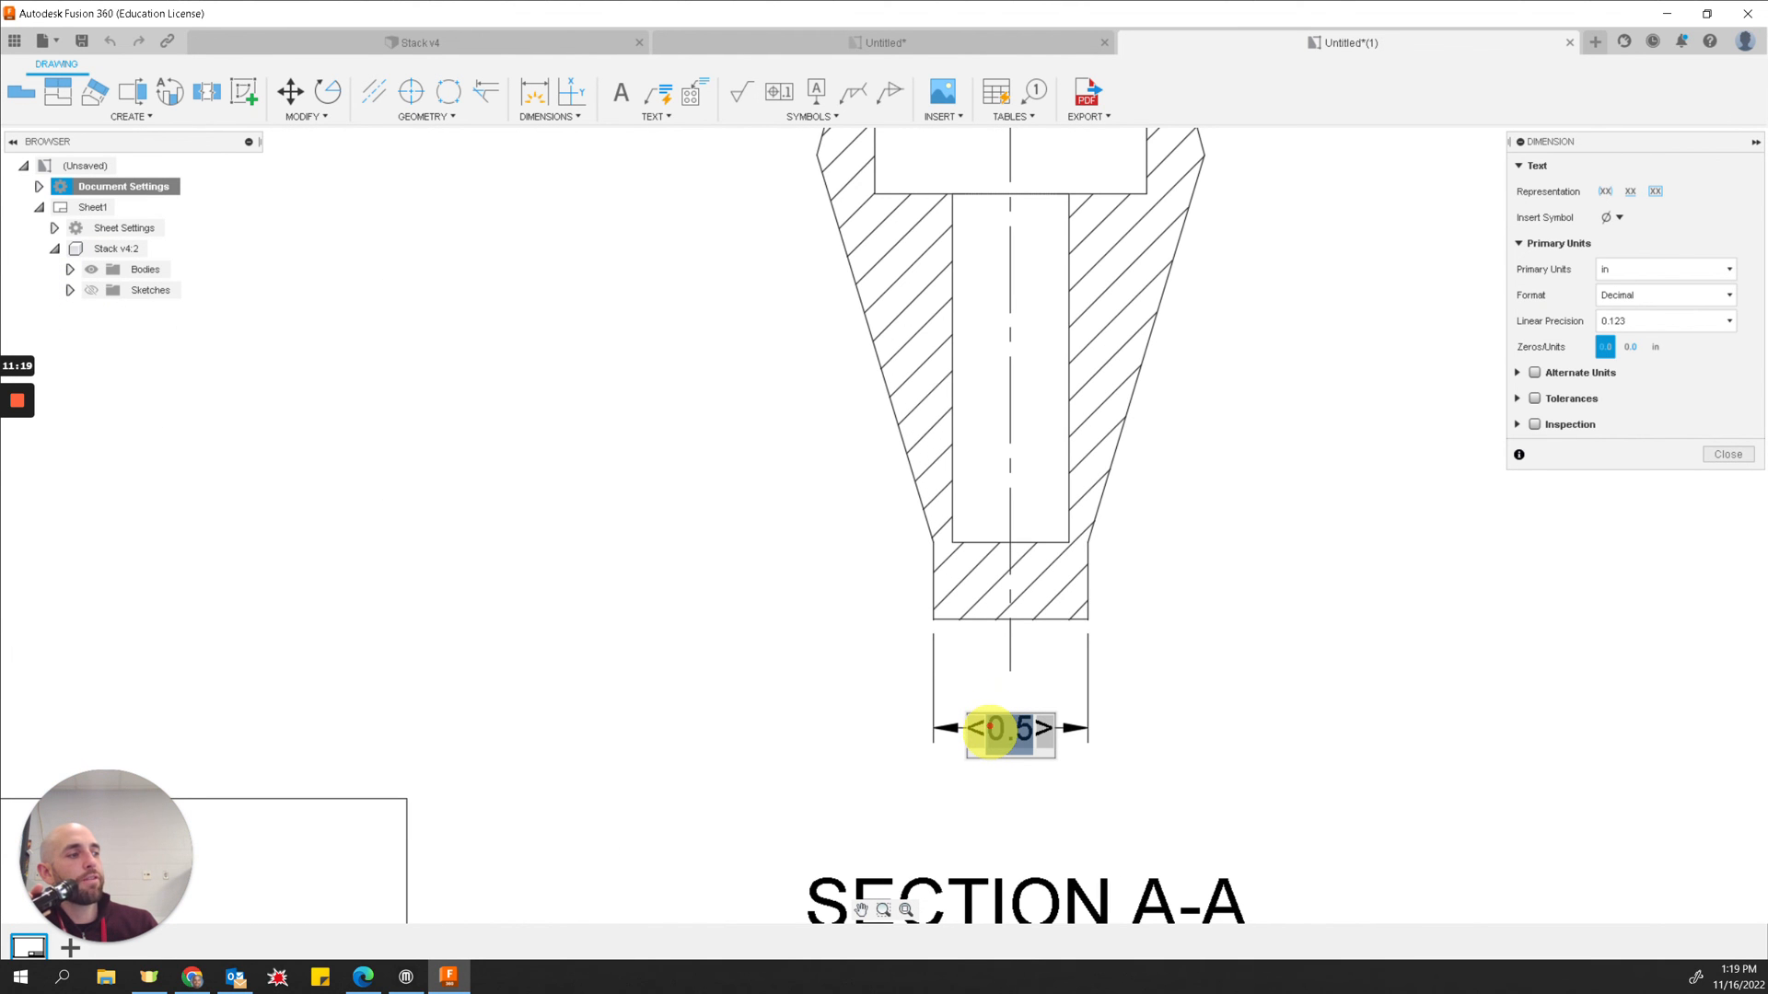
click(1297, 674)
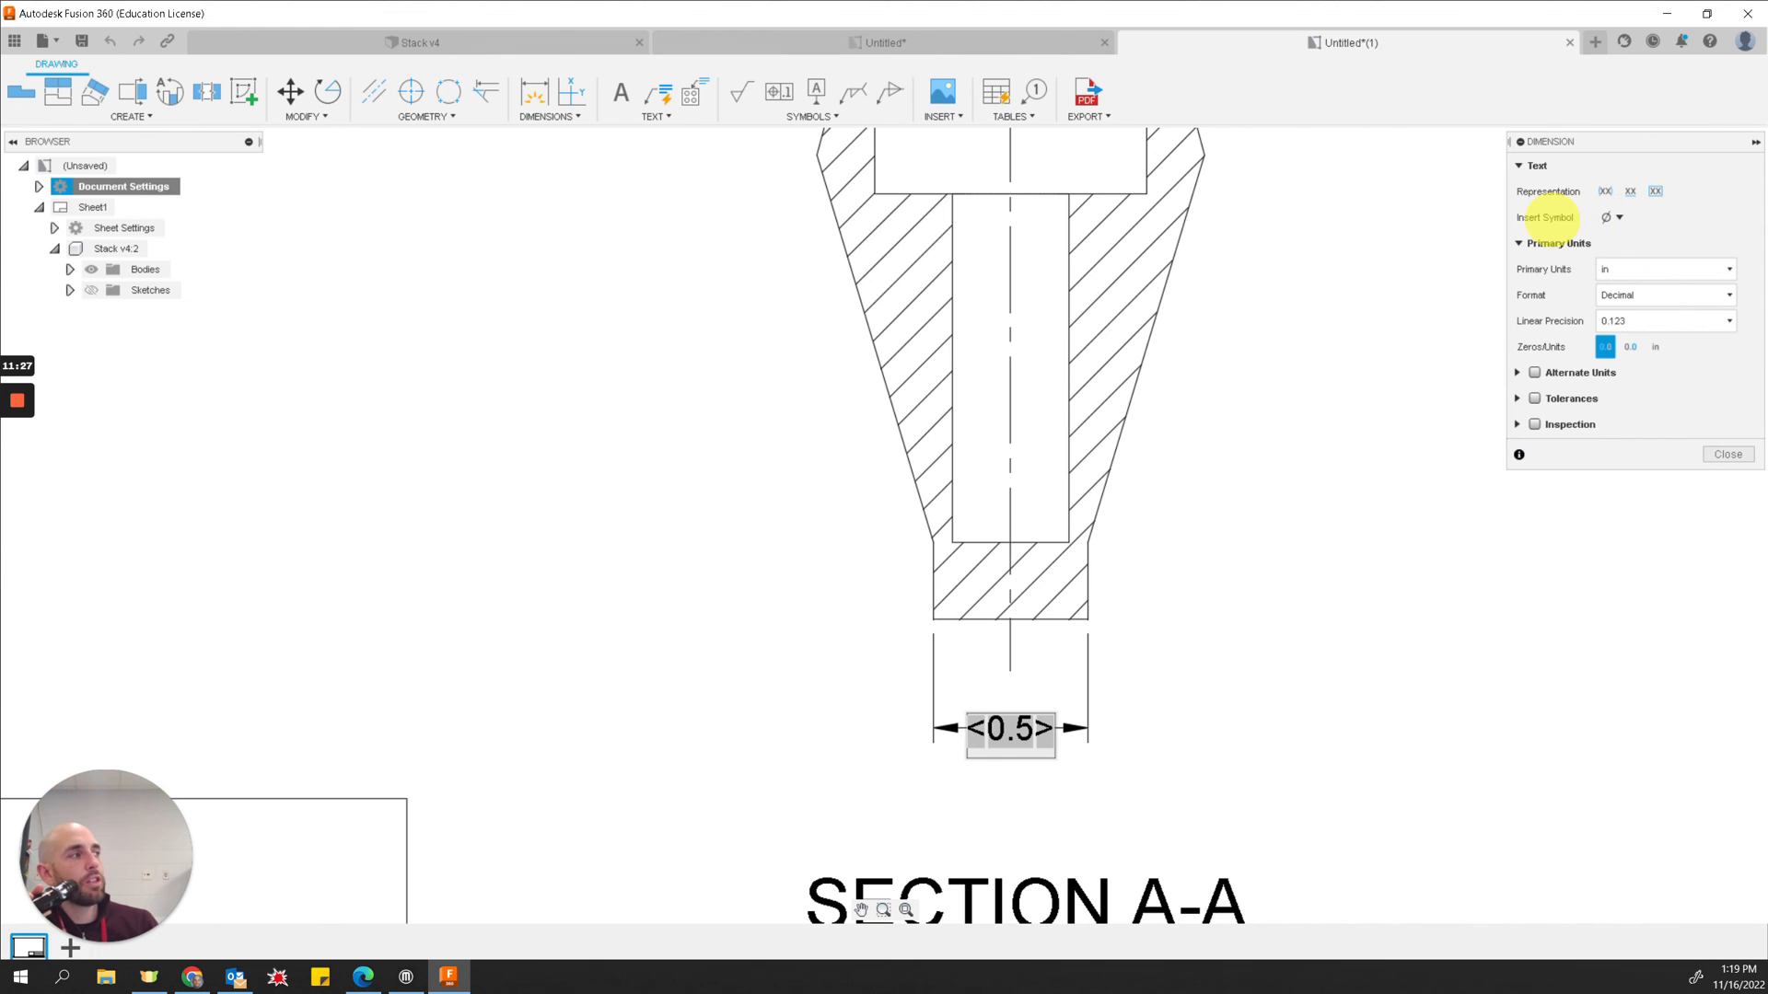
click(1619, 217)
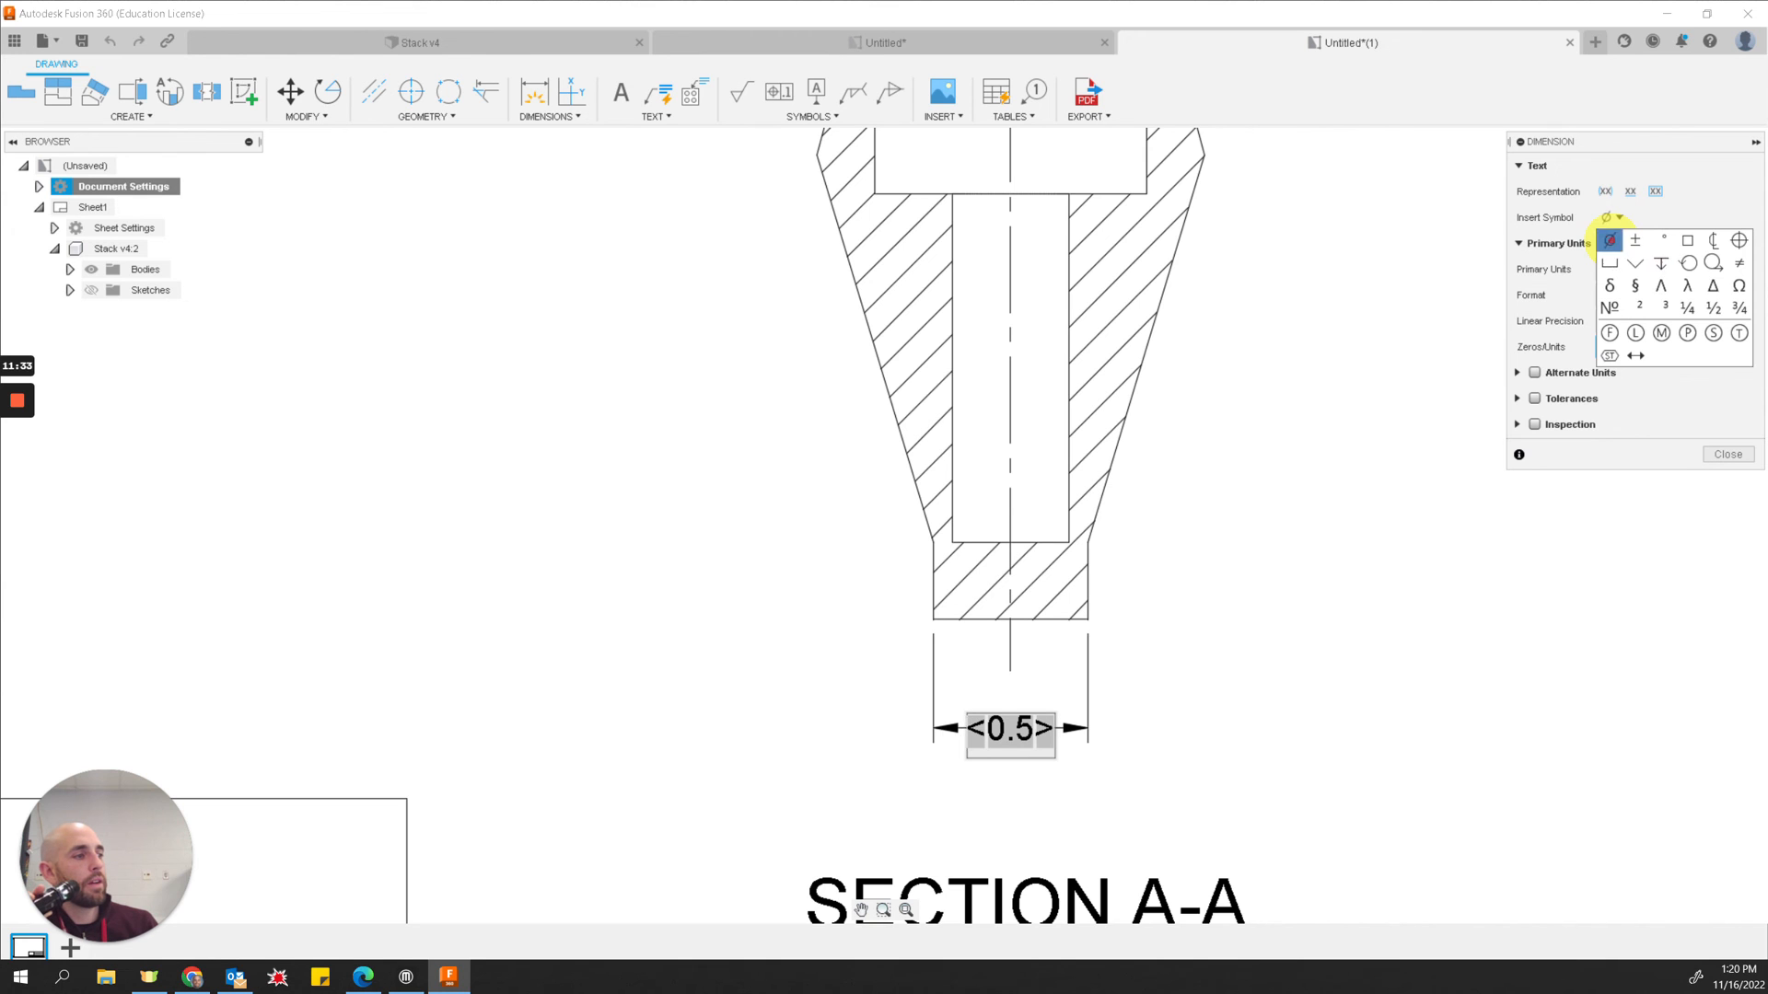
click(1609, 240)
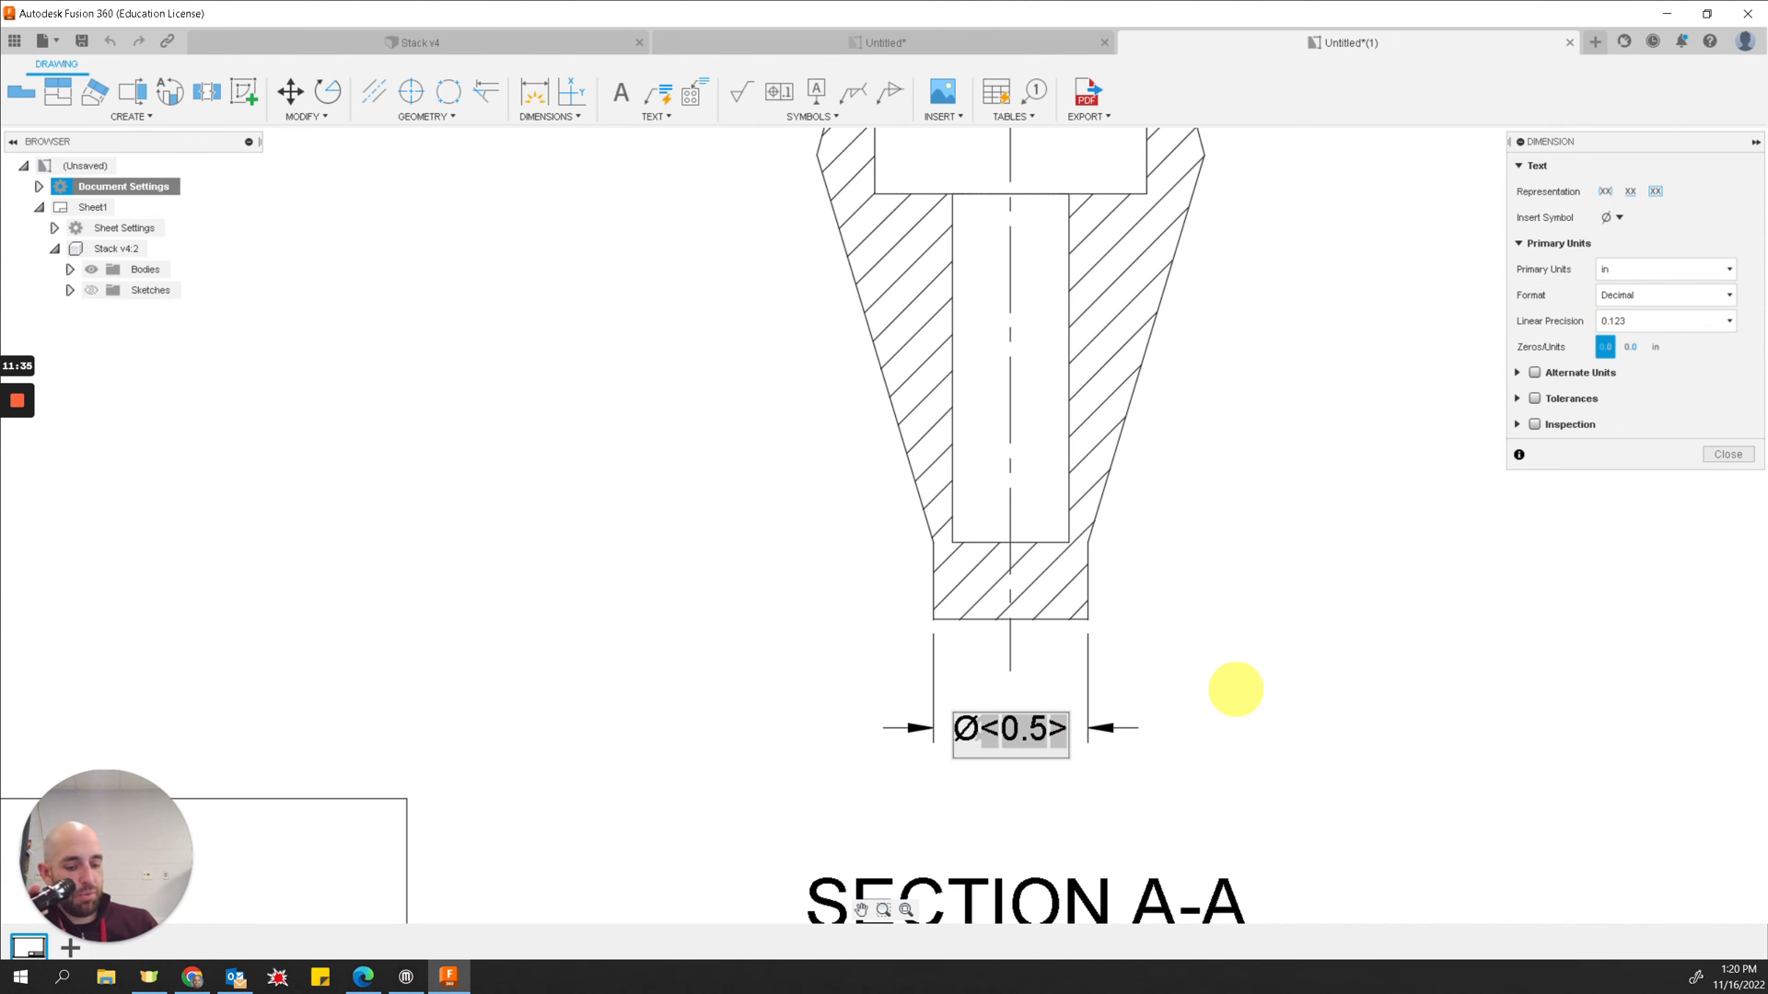
click(1236, 689)
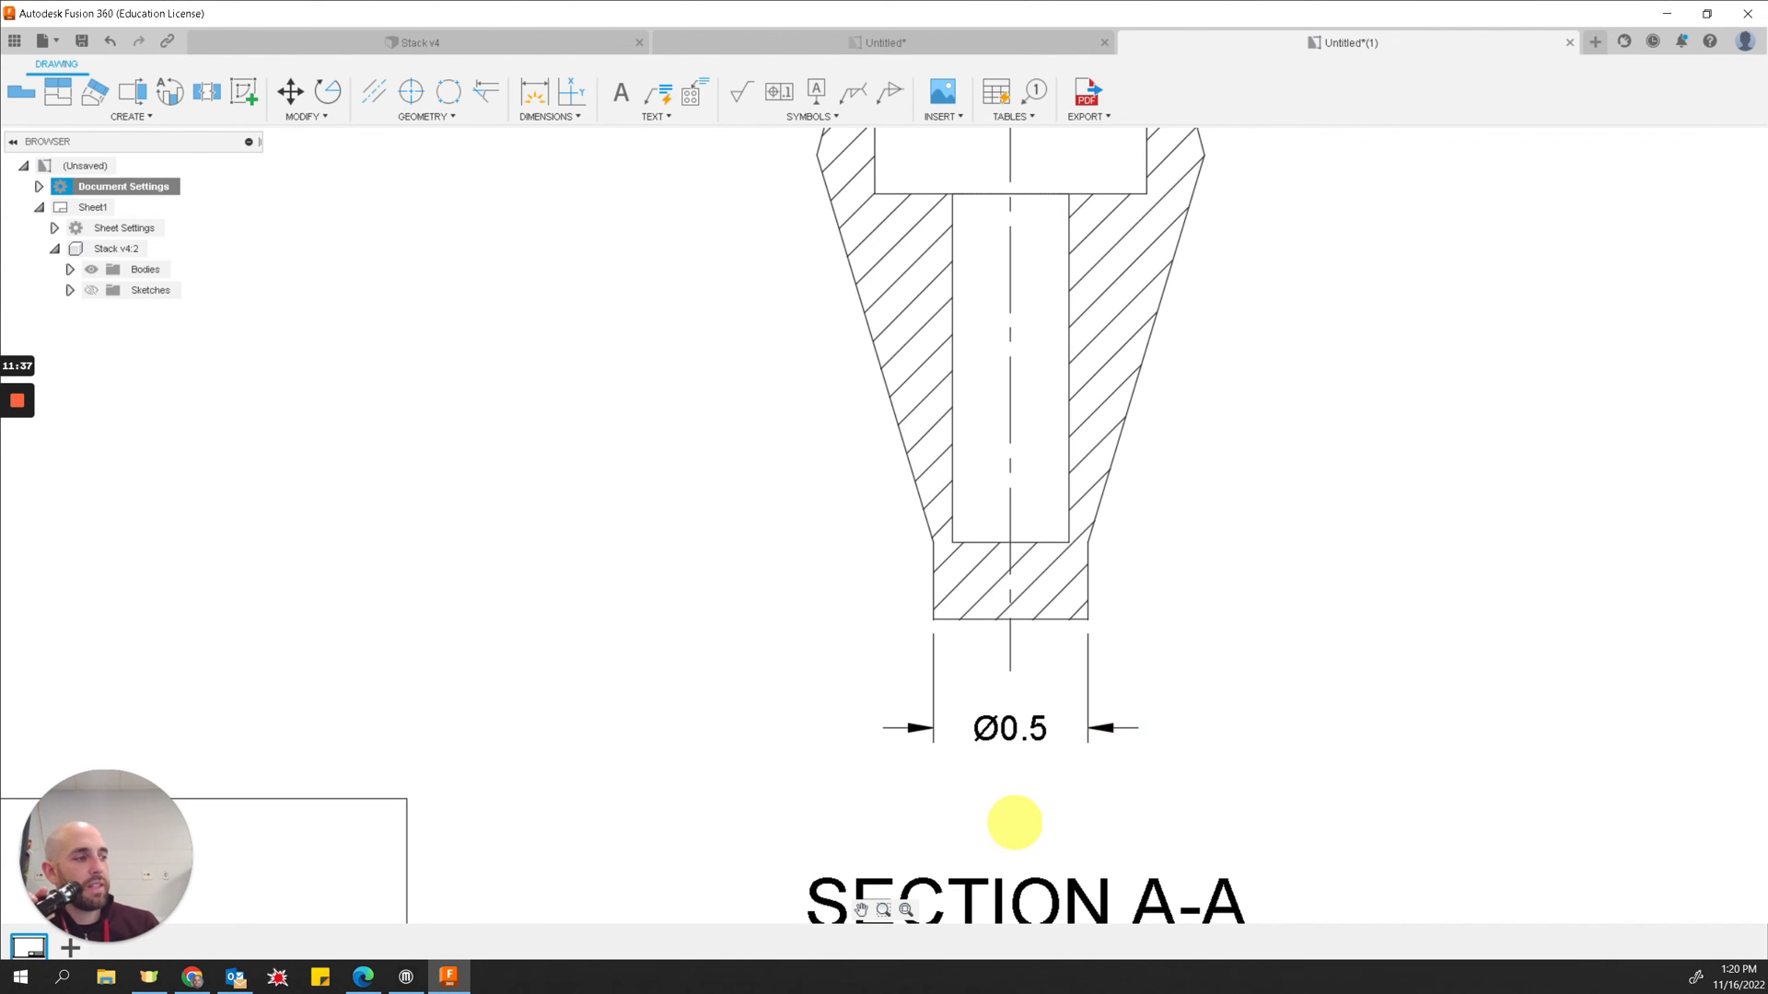
scroll(1018, 737, down, 4)
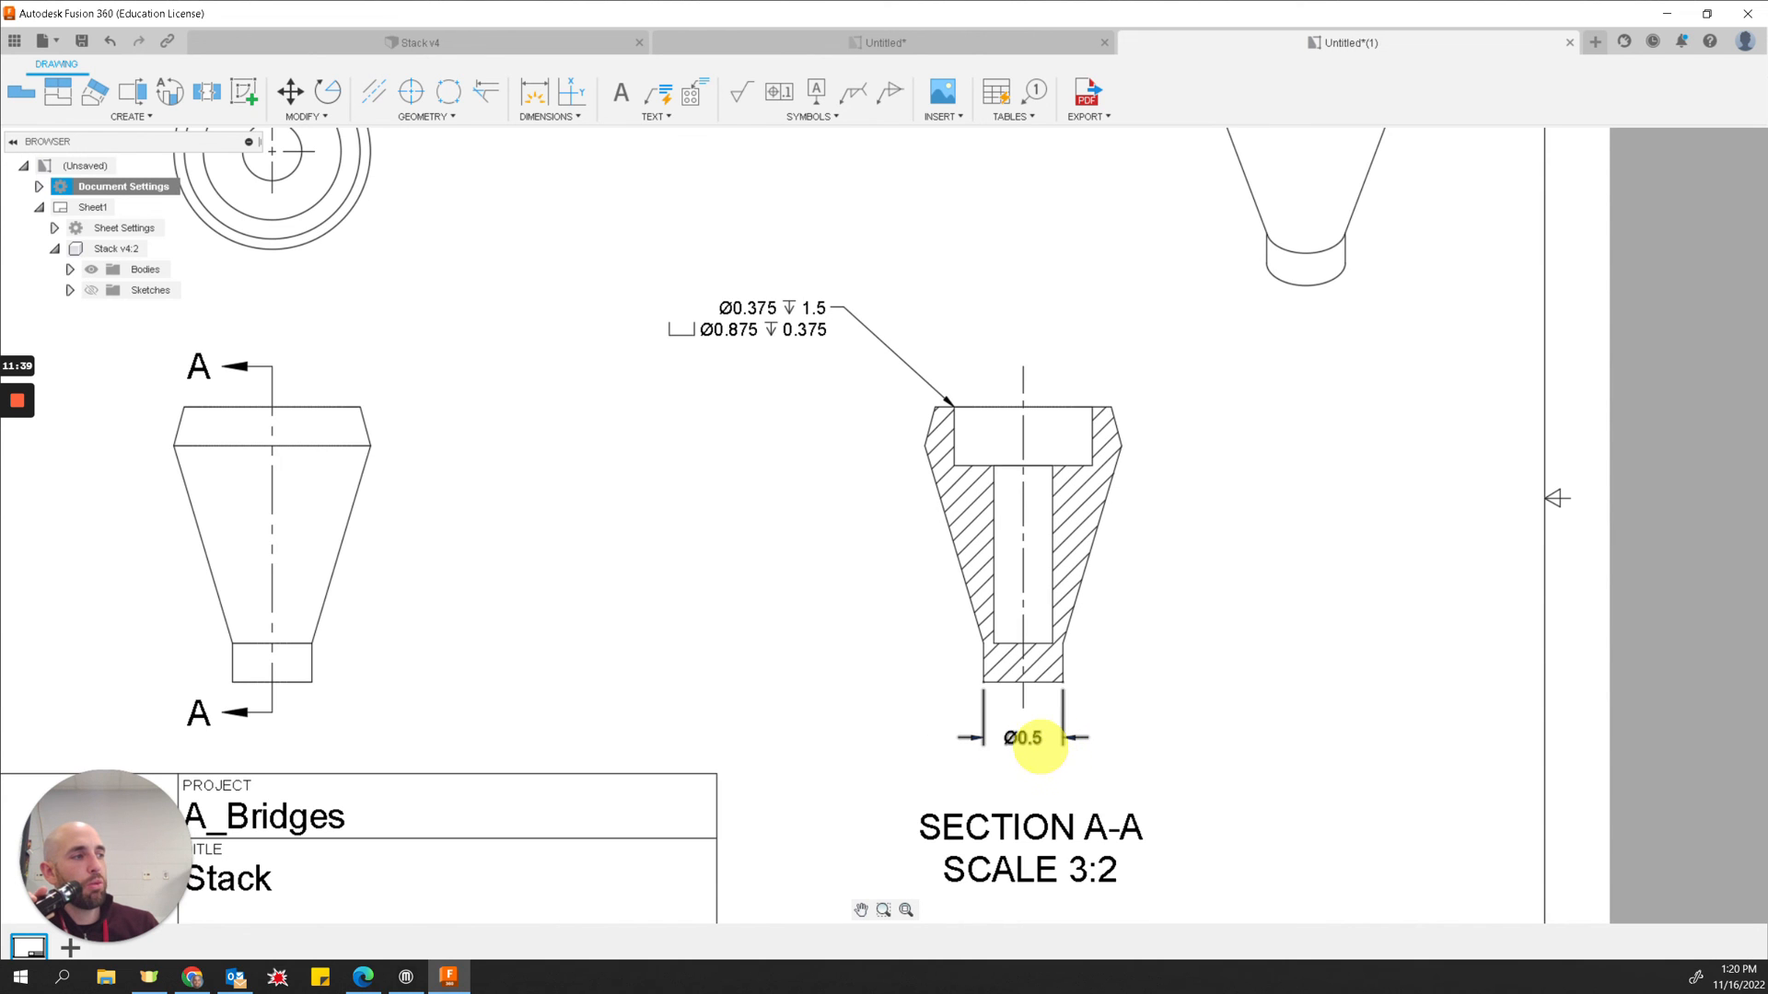
scroll(1152, 611, down, 2)
scroll(755, 526, down, 2)
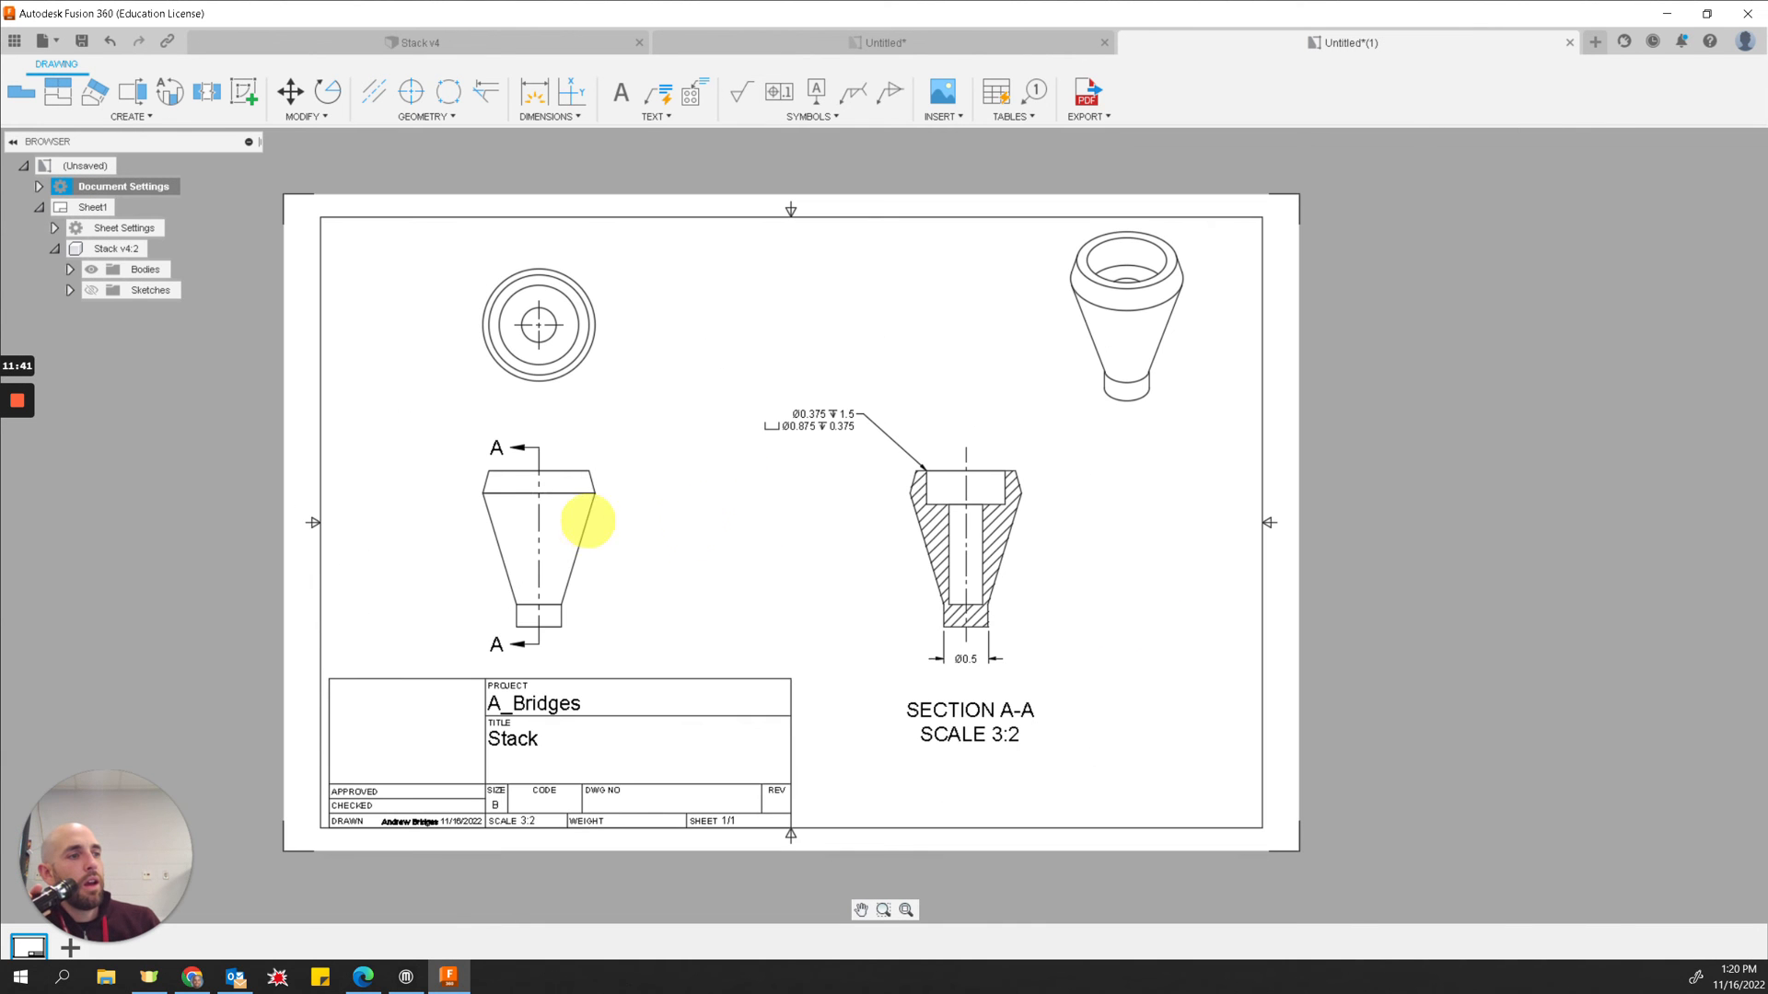